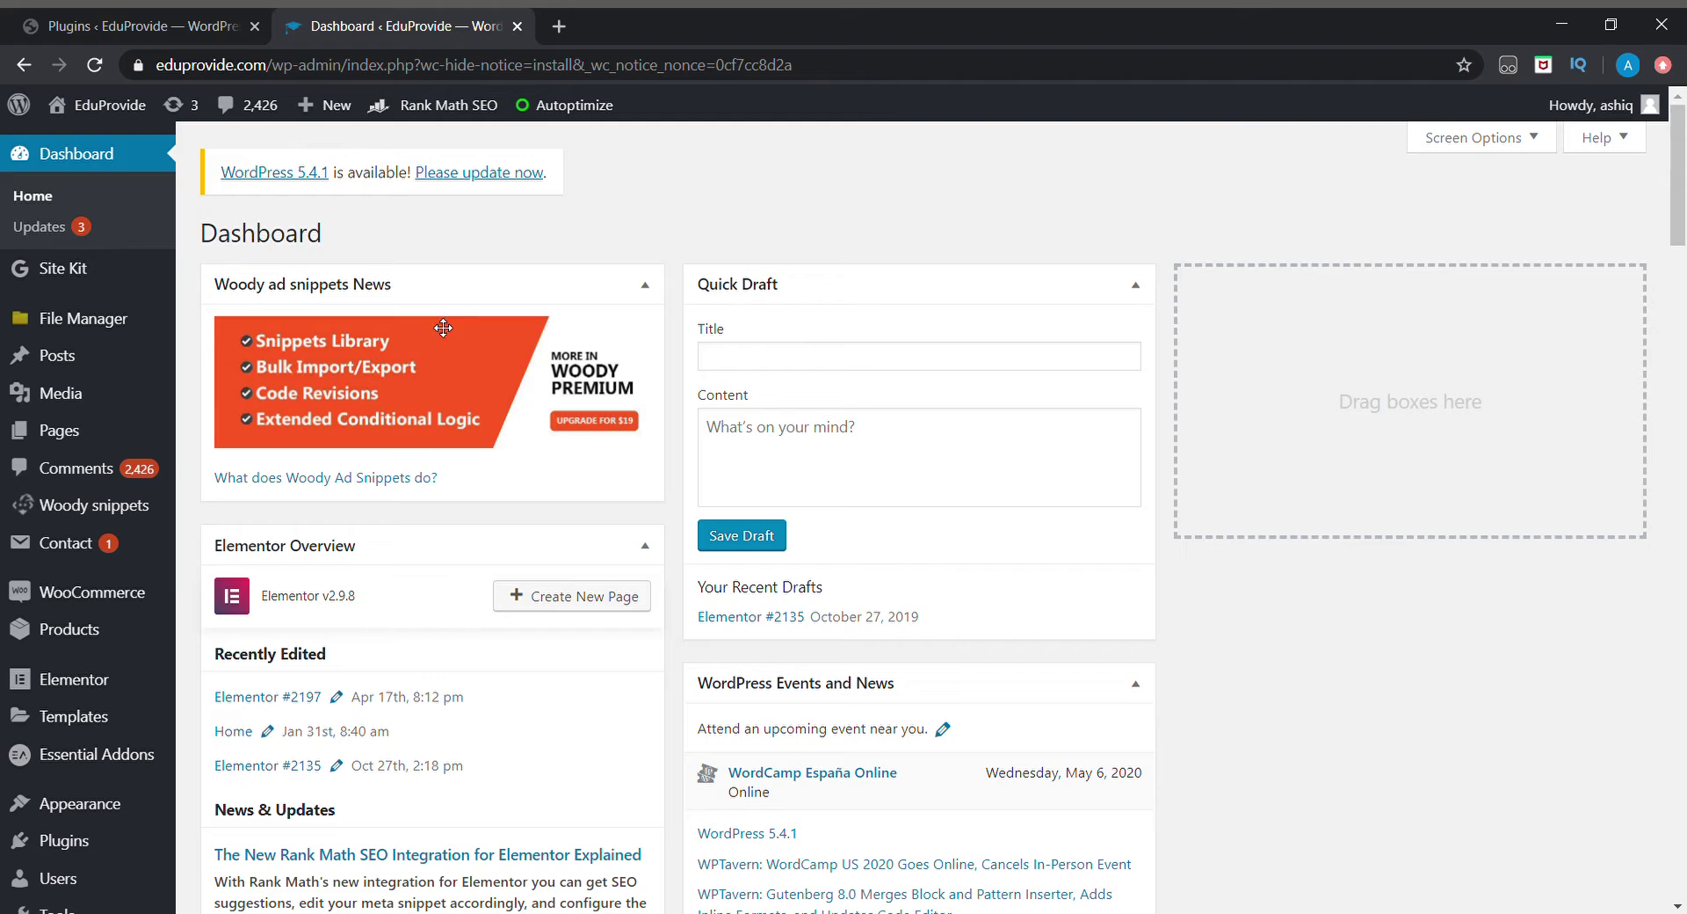
- Go to Plugins > Add New and search the plugin directory for 'appmaker'
mouse_move(155, 612)
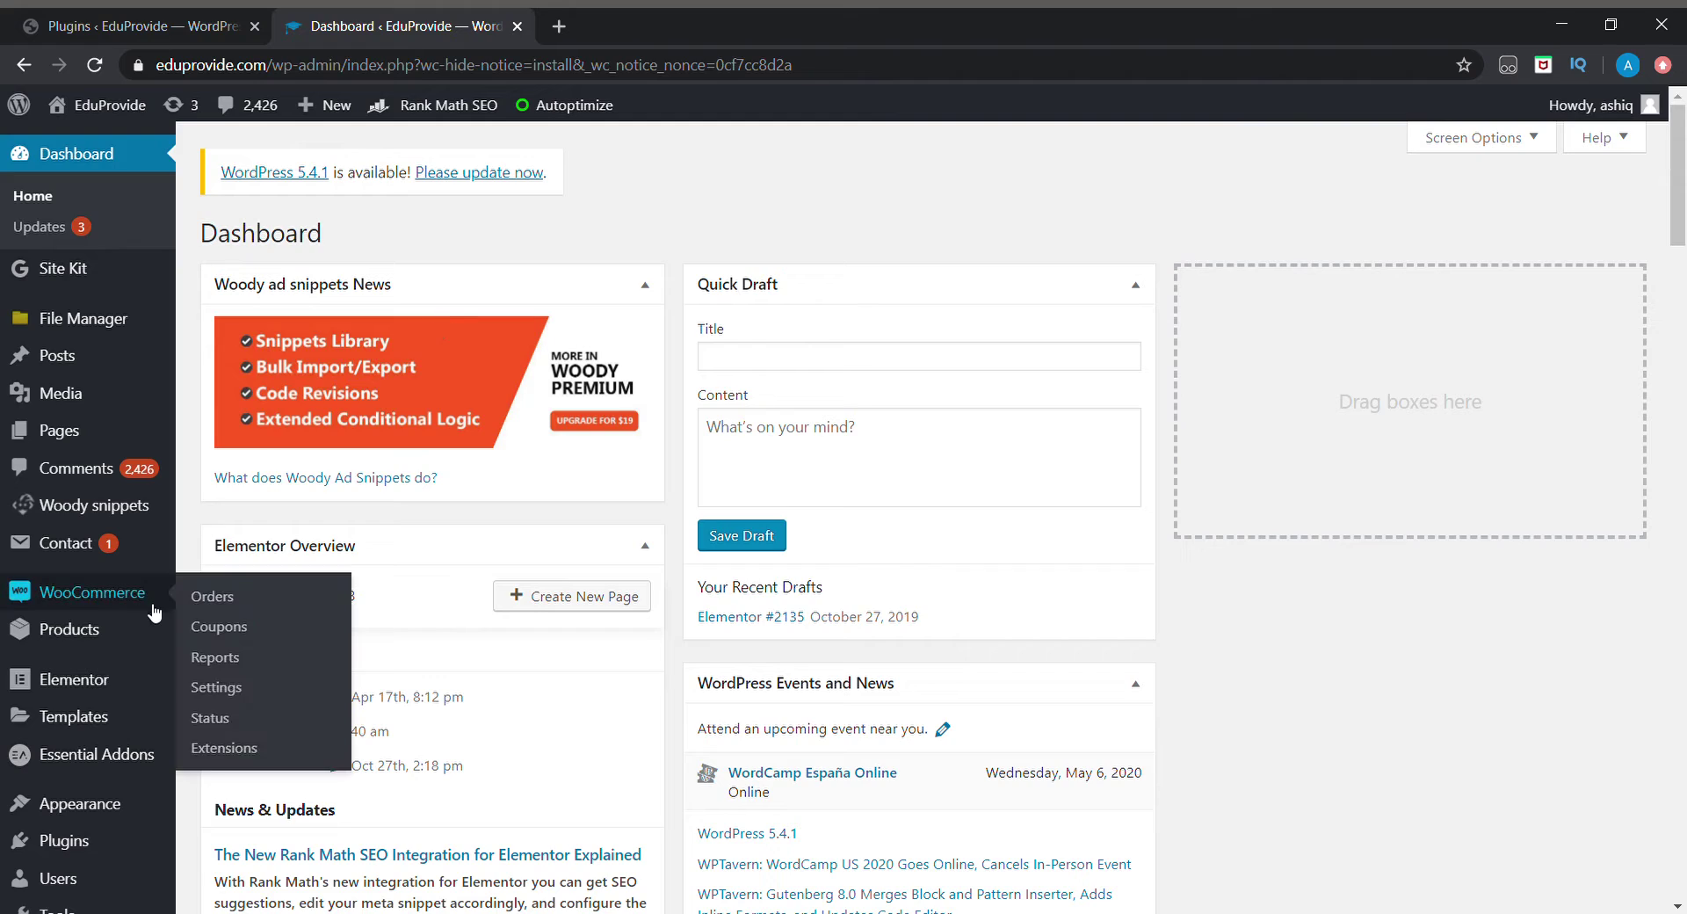
click(88, 844)
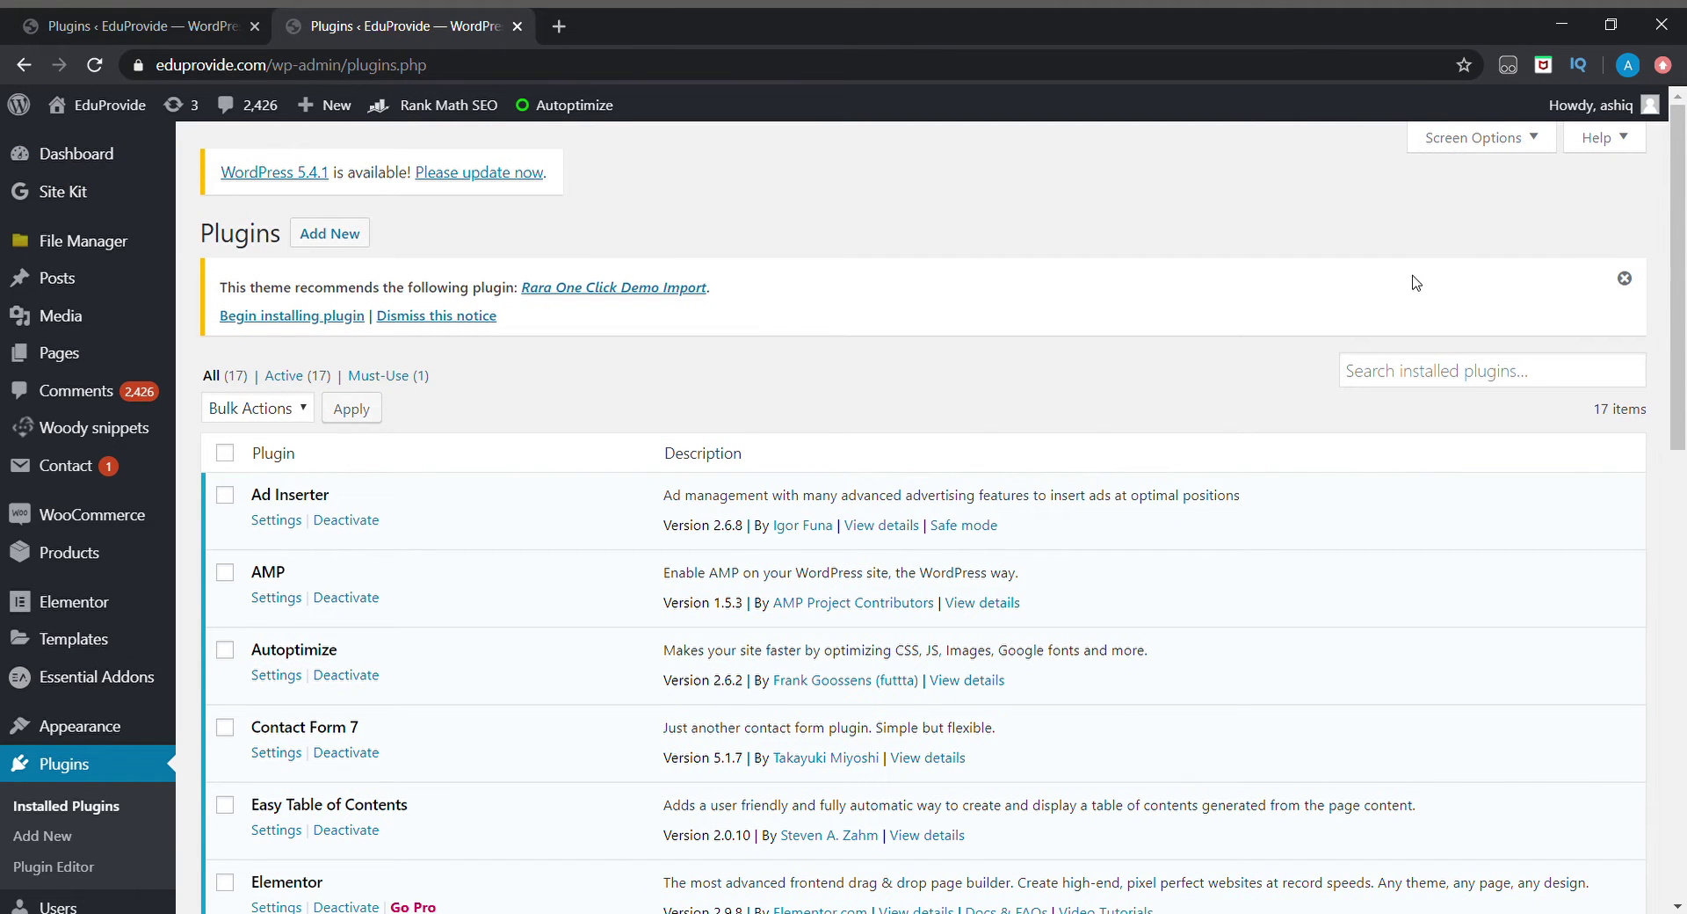
click(346, 246)
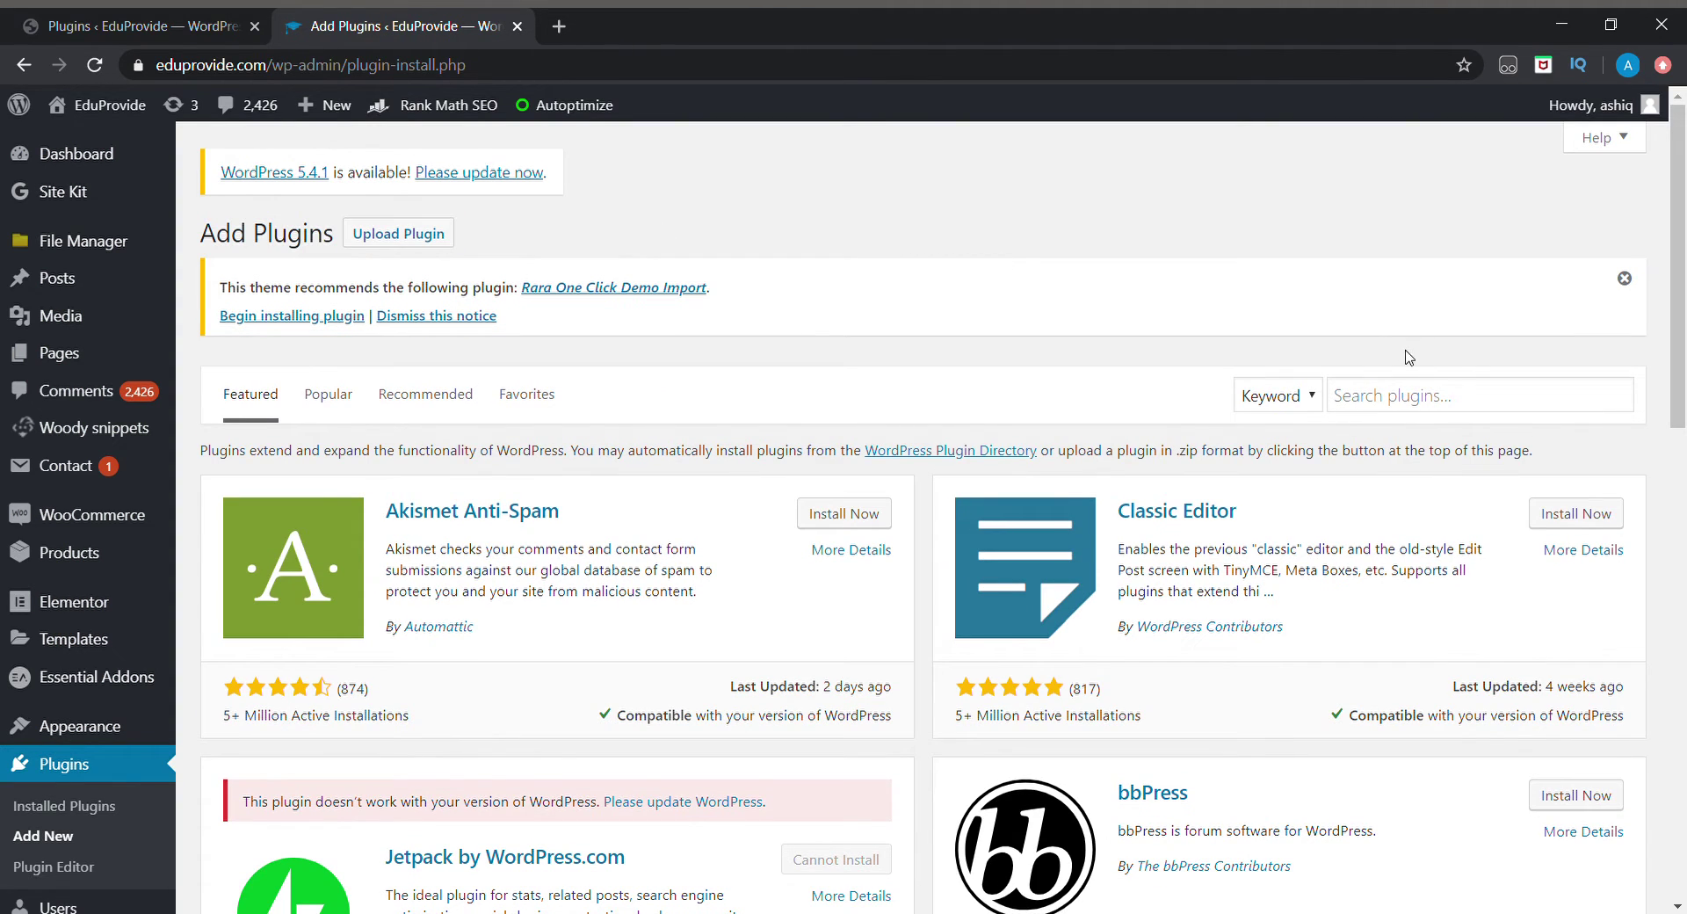
click(1455, 404)
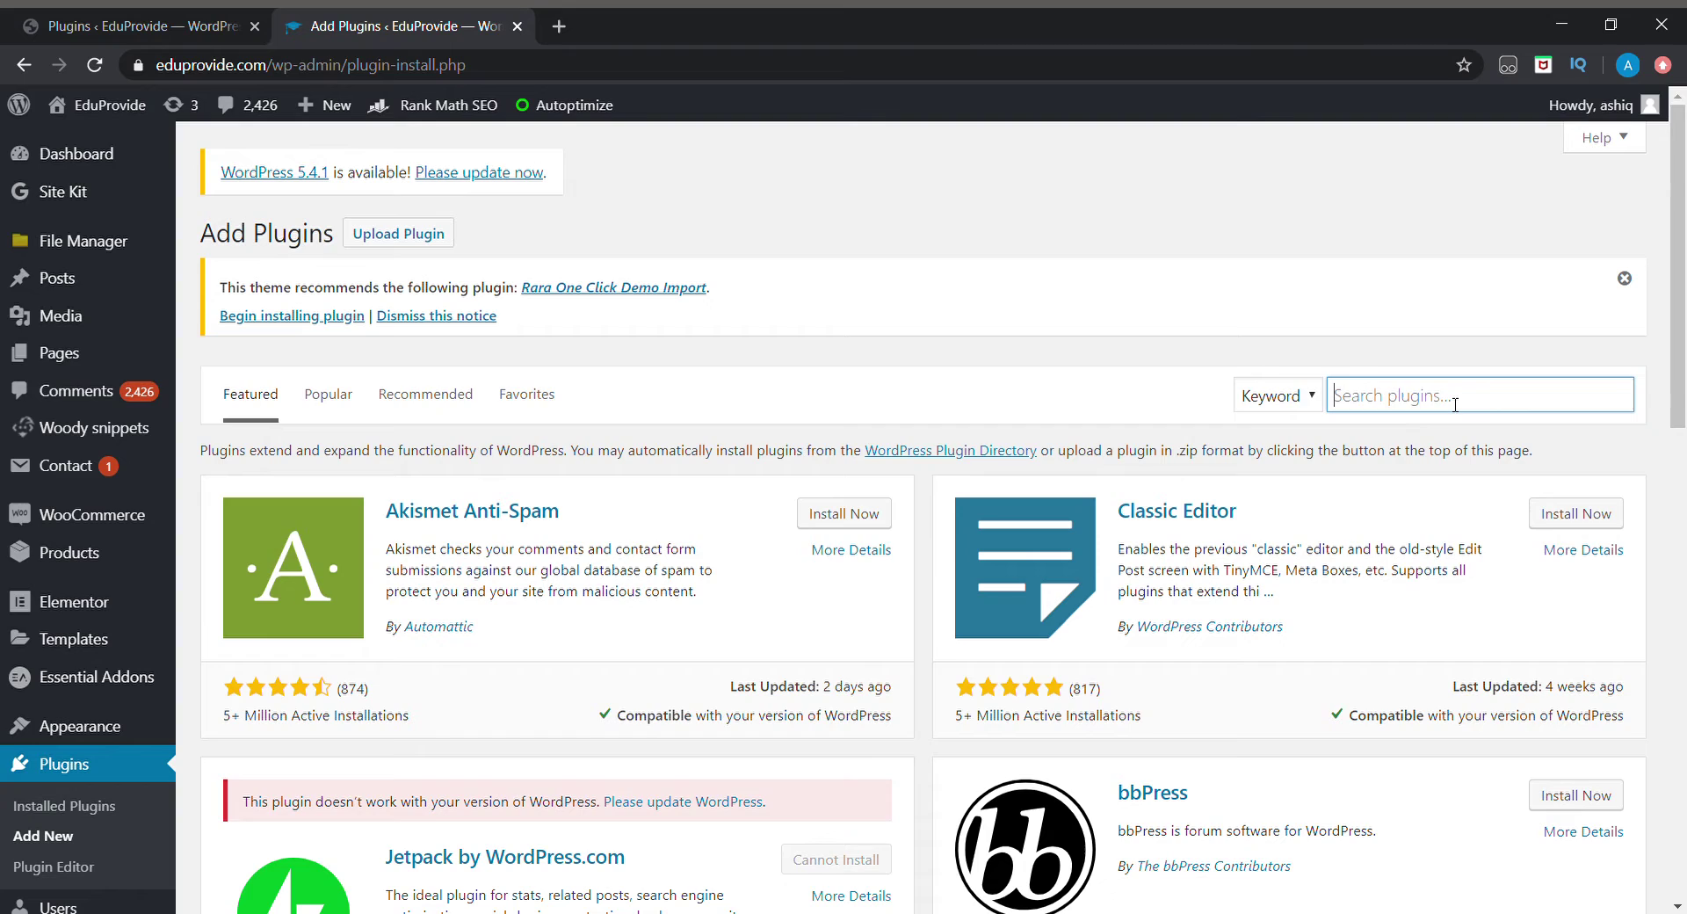
text(appmake)
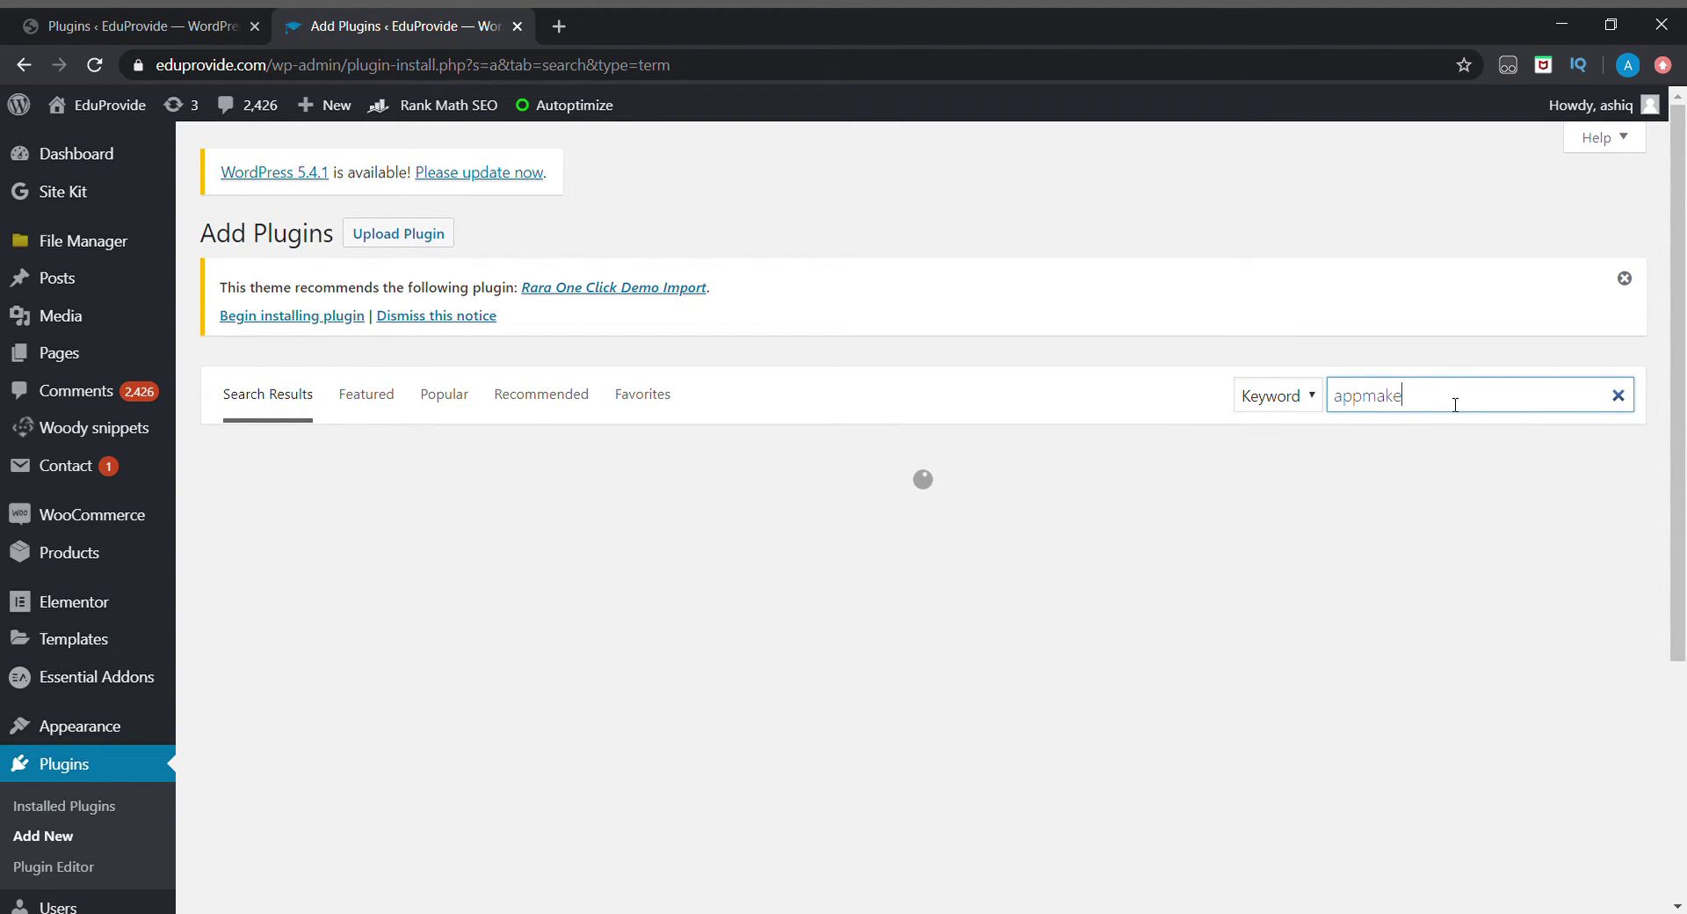
text(r)
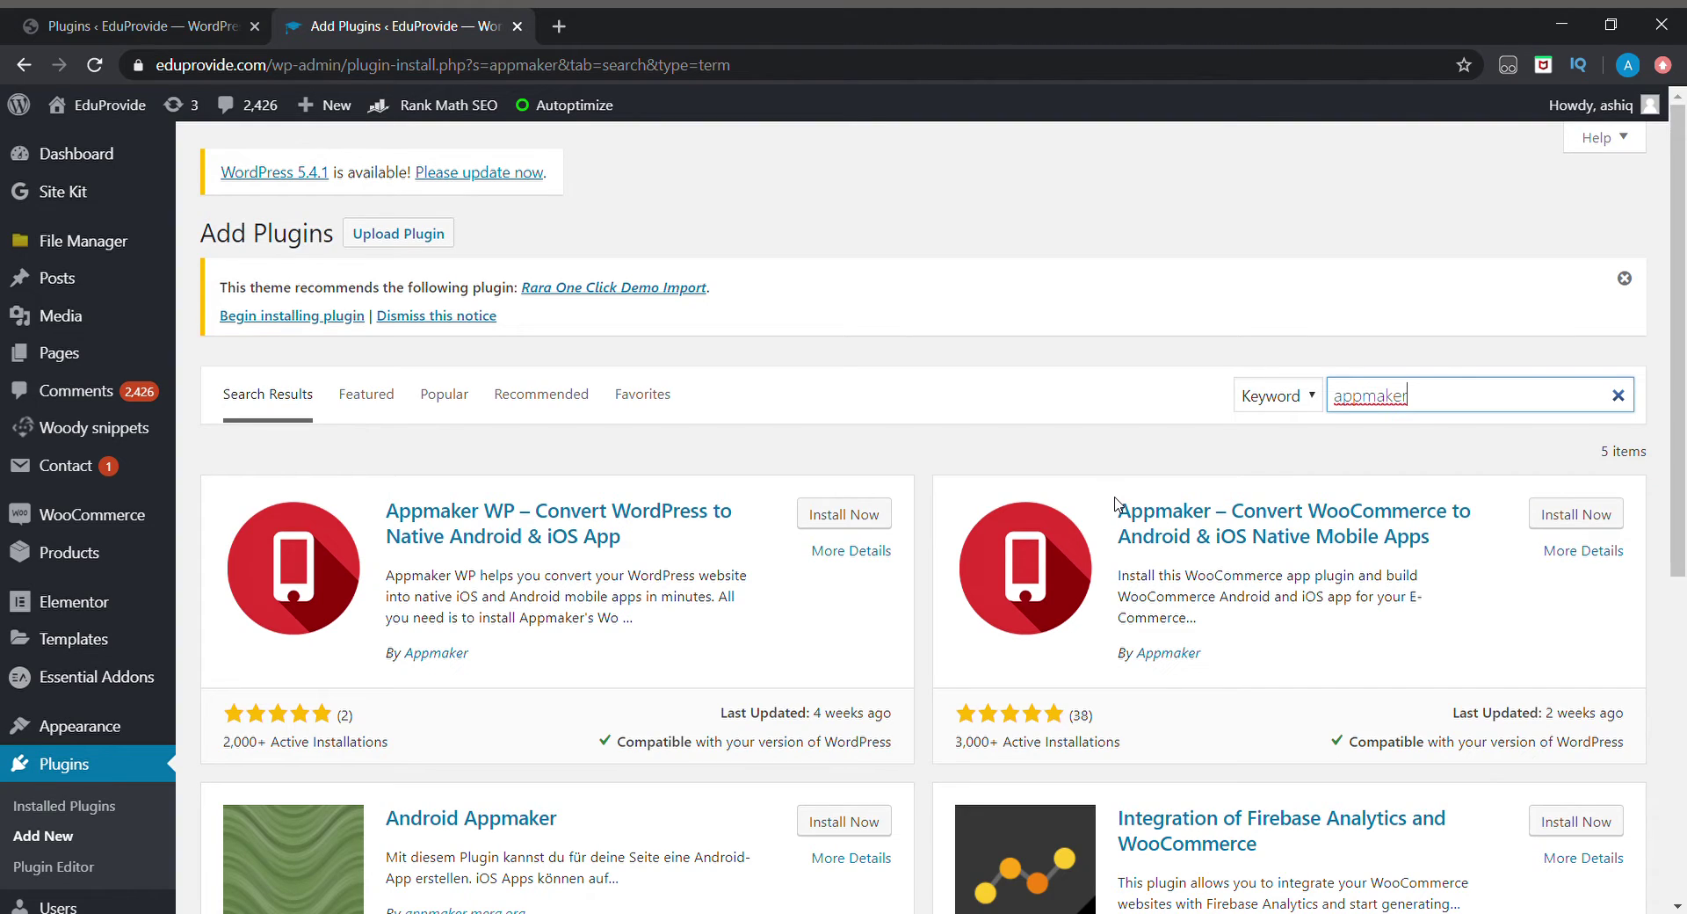
- Install and activate 'Appmaker – Convert WooCommerce to Android & iOS Native Mobile Apps'
click(1567, 517)
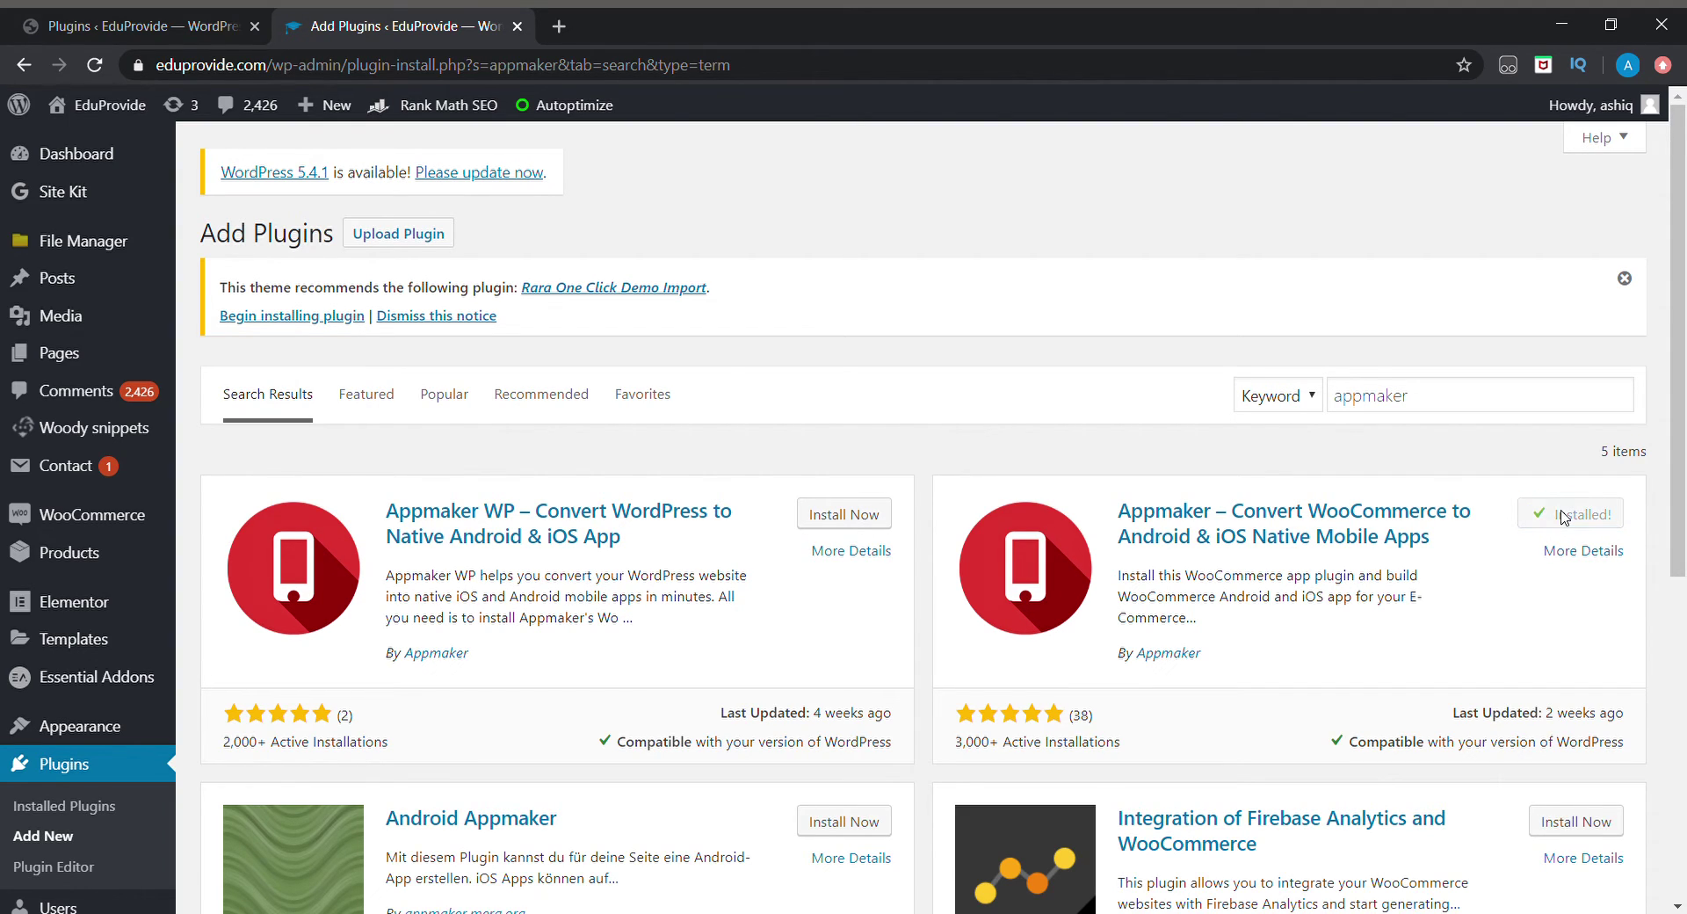
click(1578, 518)
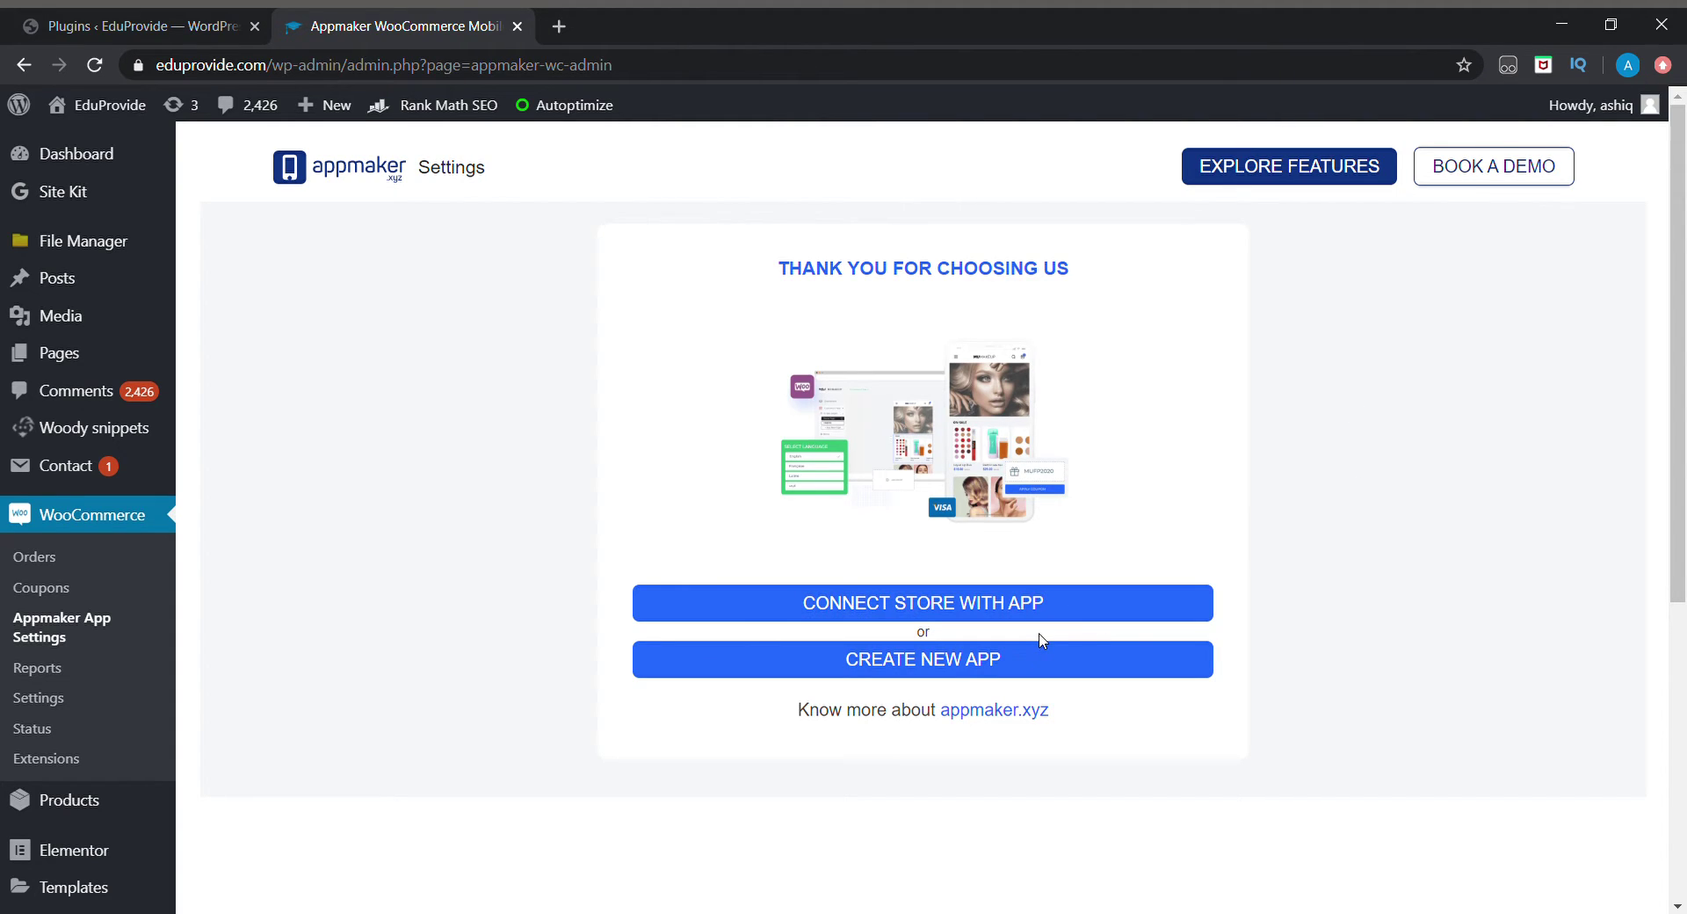
click(1027, 665)
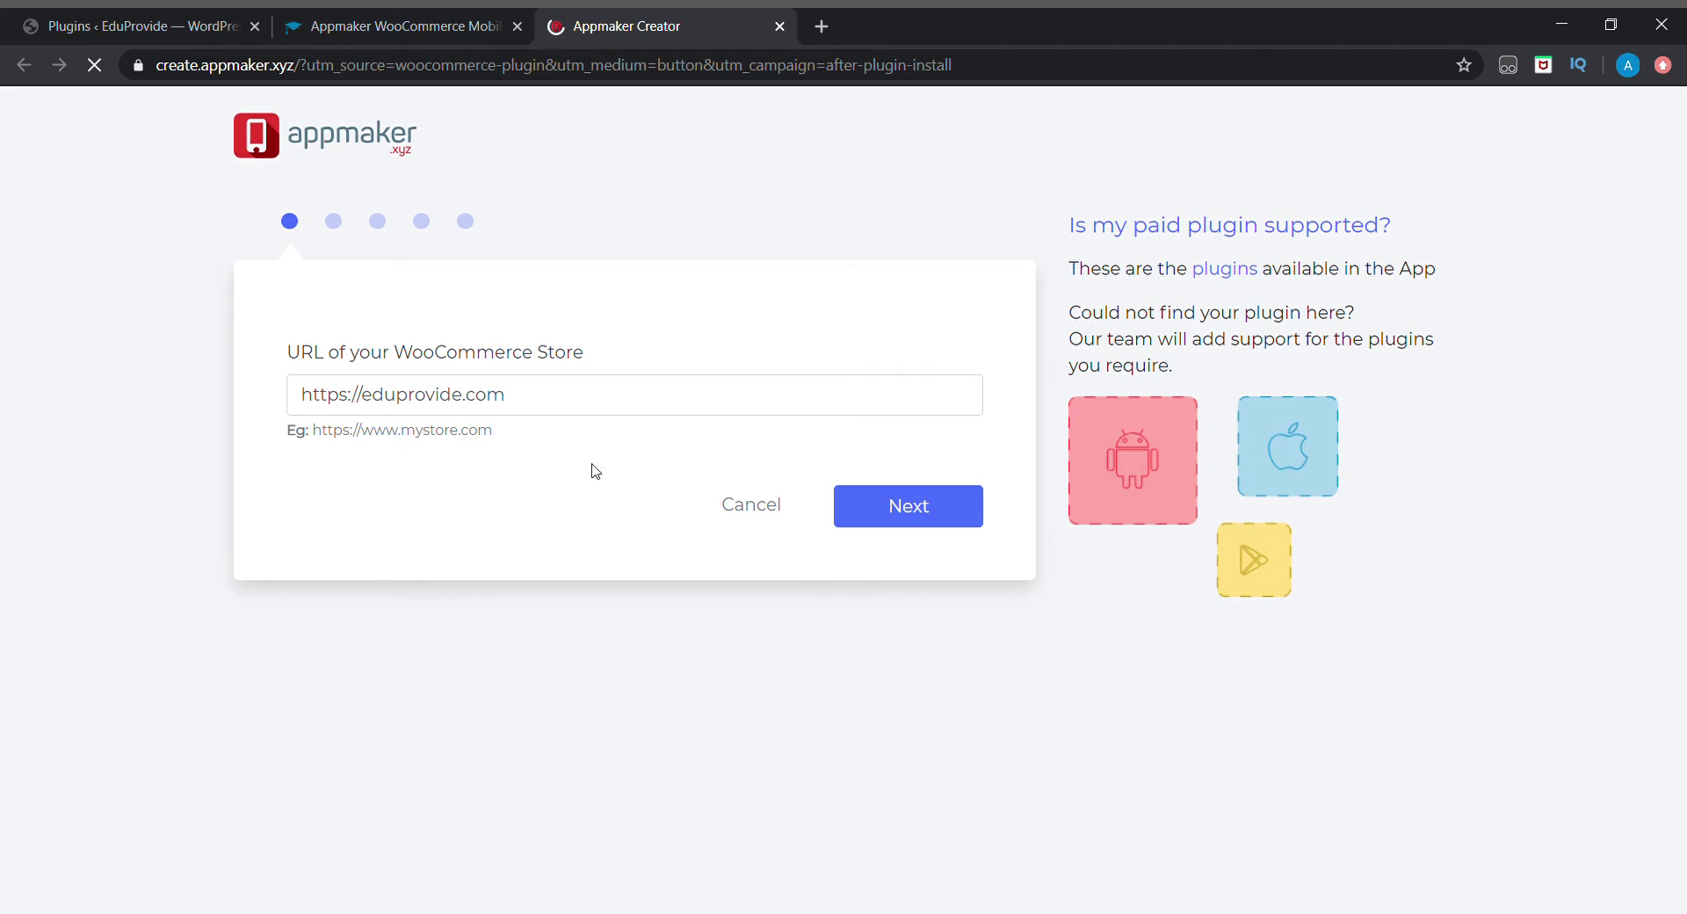
click(545, 407)
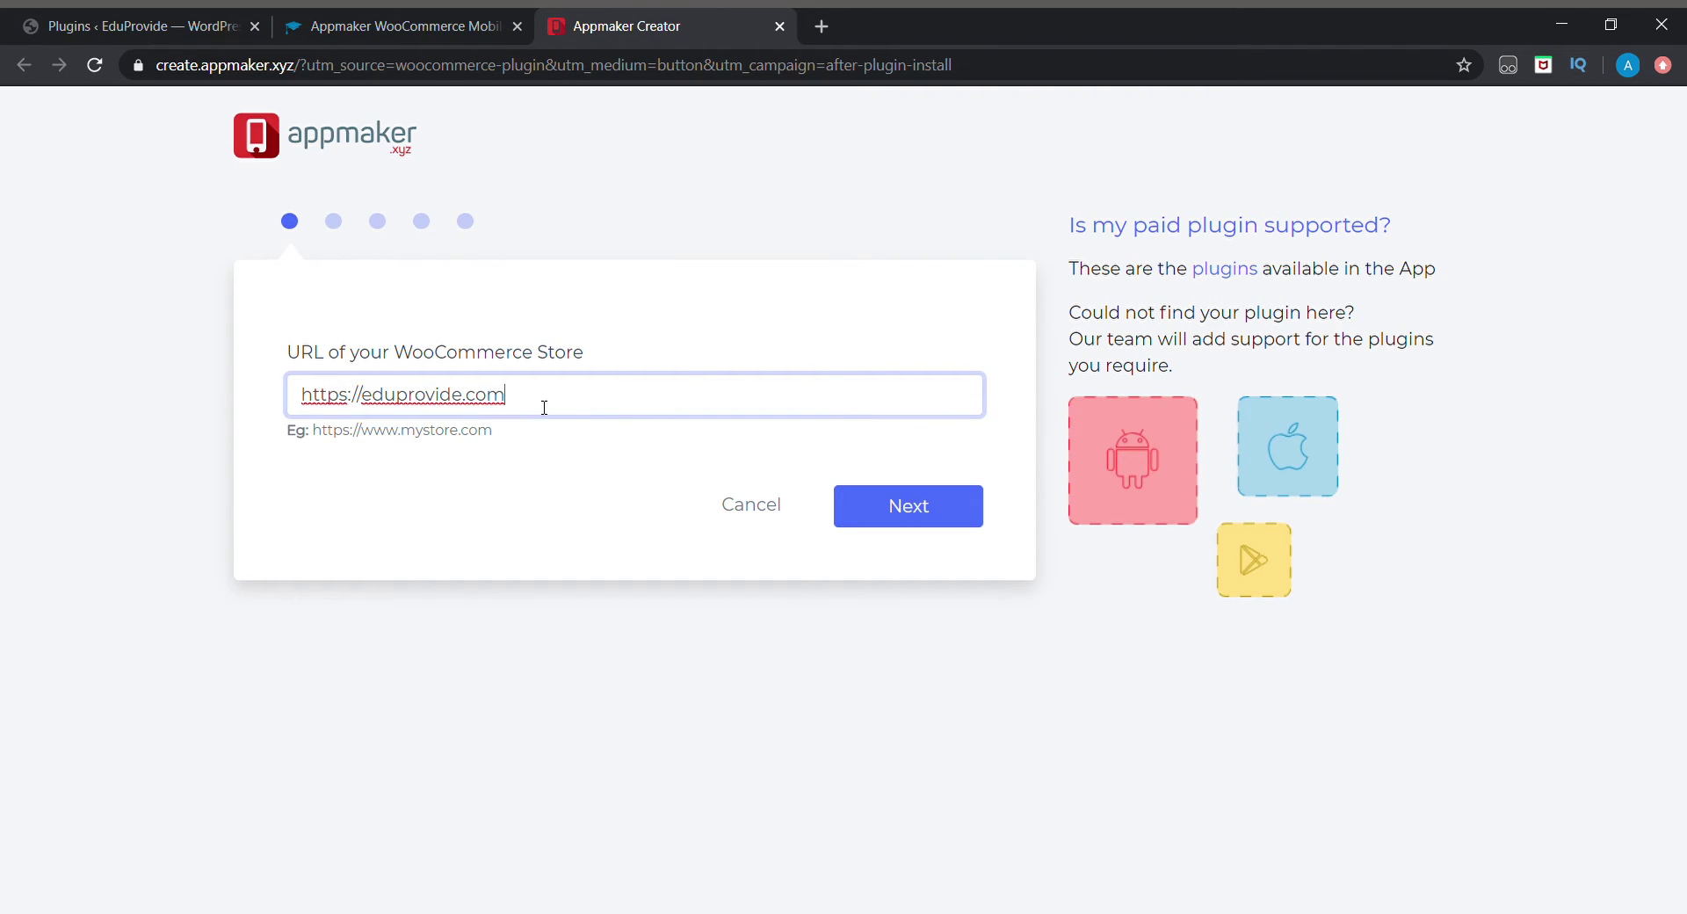
click(672, 431)
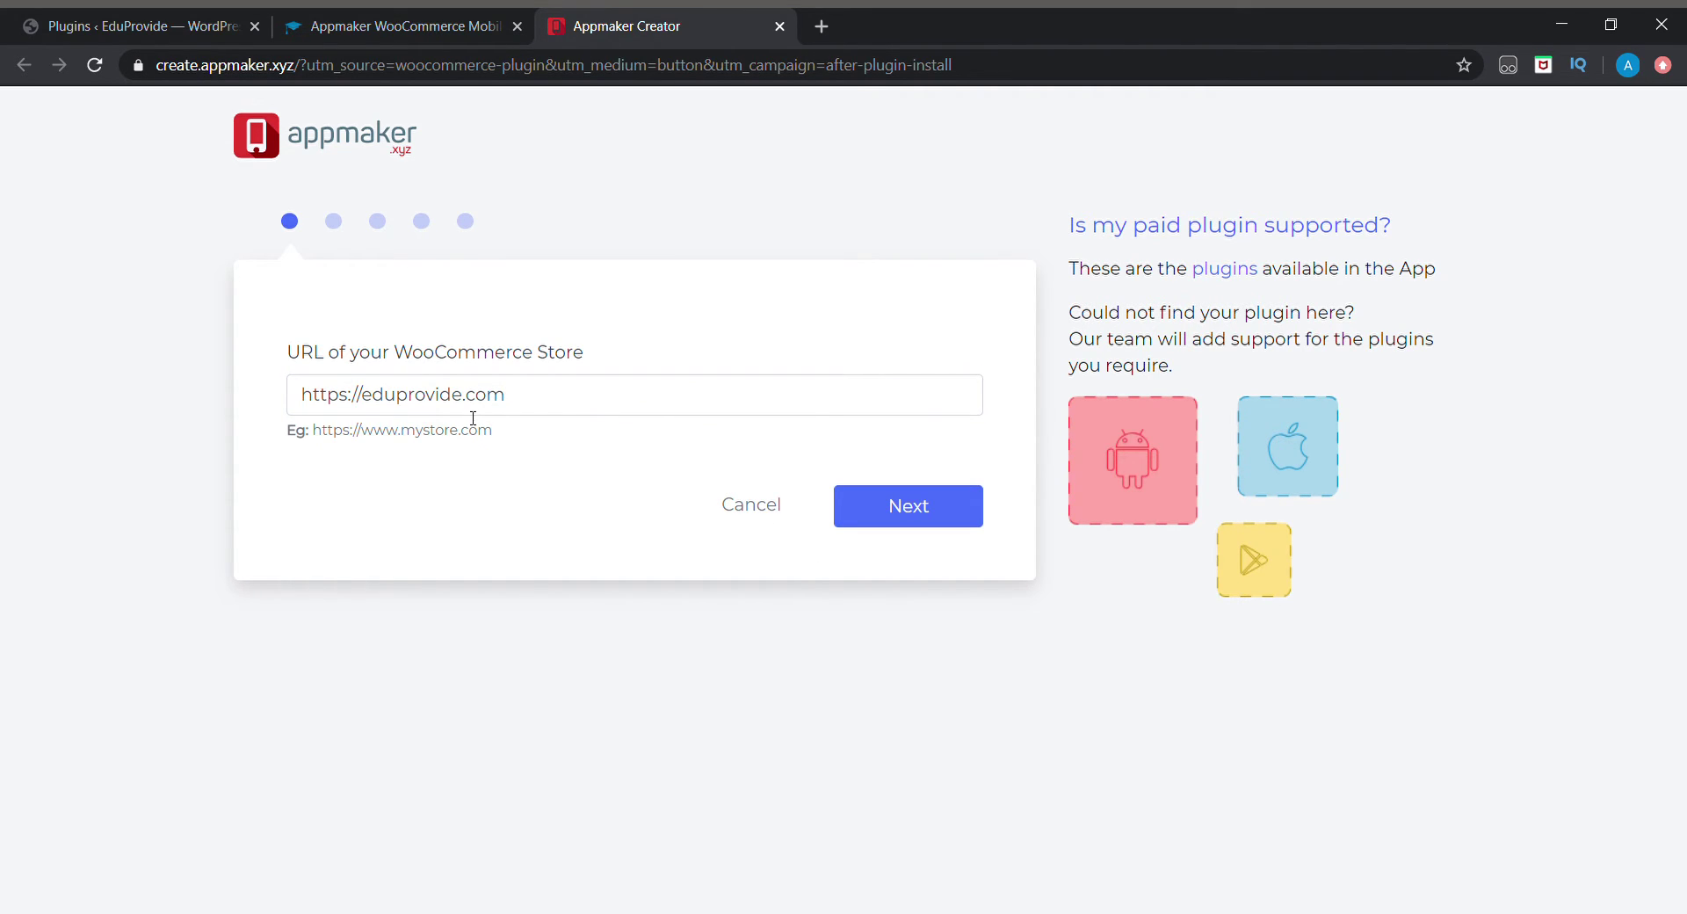
click(888, 503)
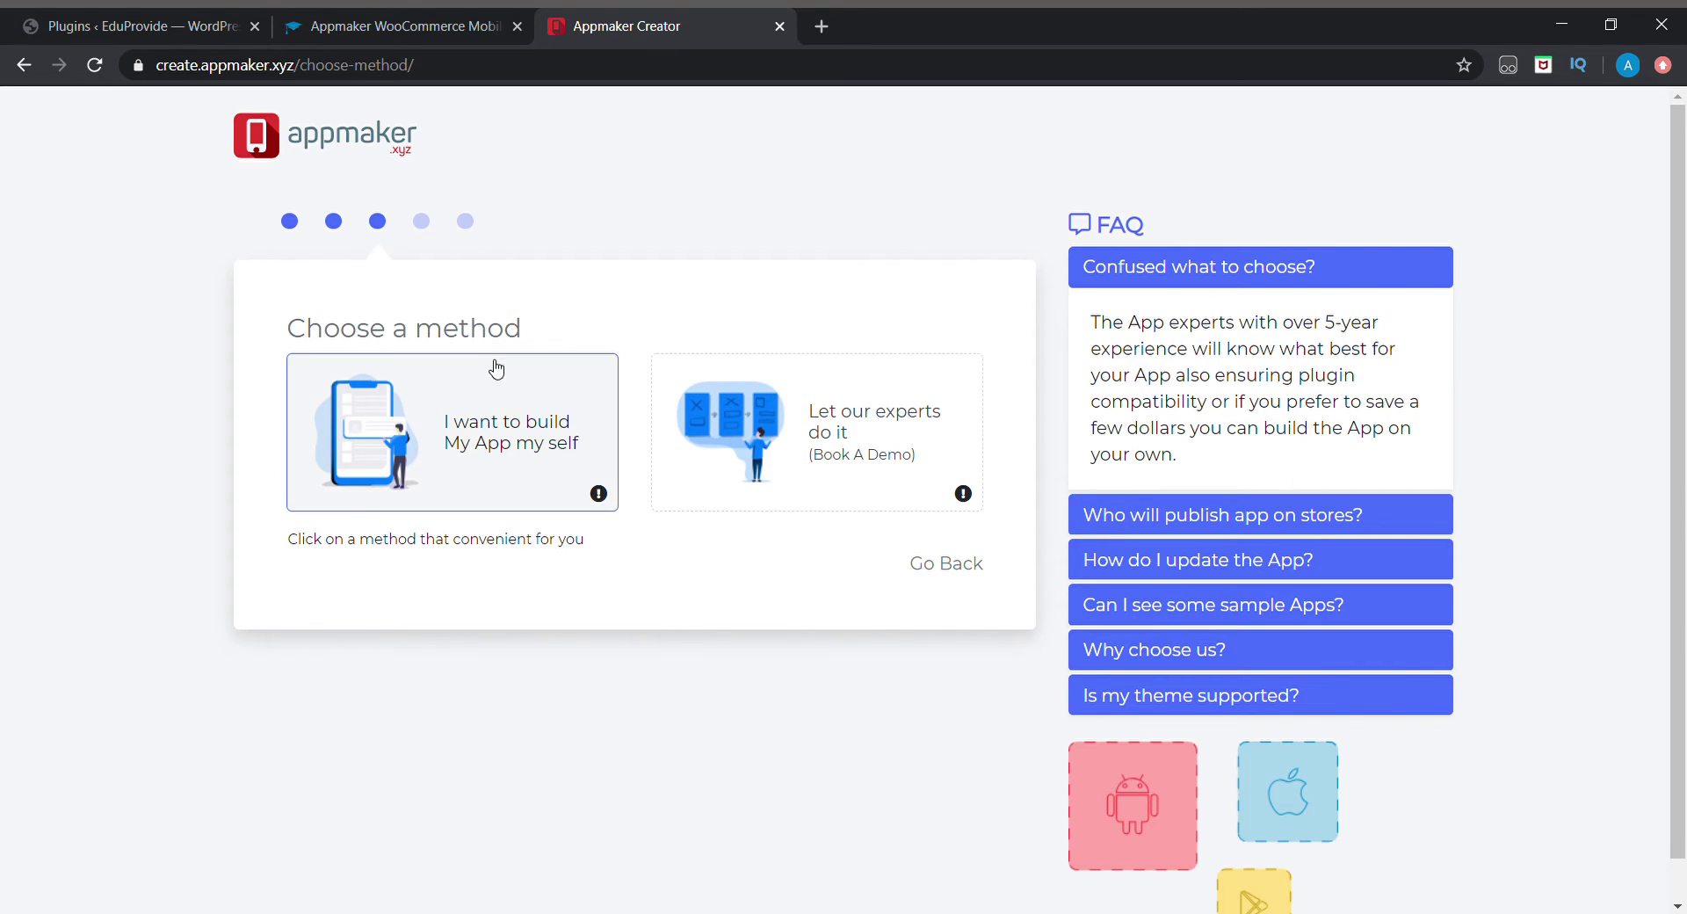
- Choose to build the app yourself and submit it with the app name Myntra
click(496, 430)
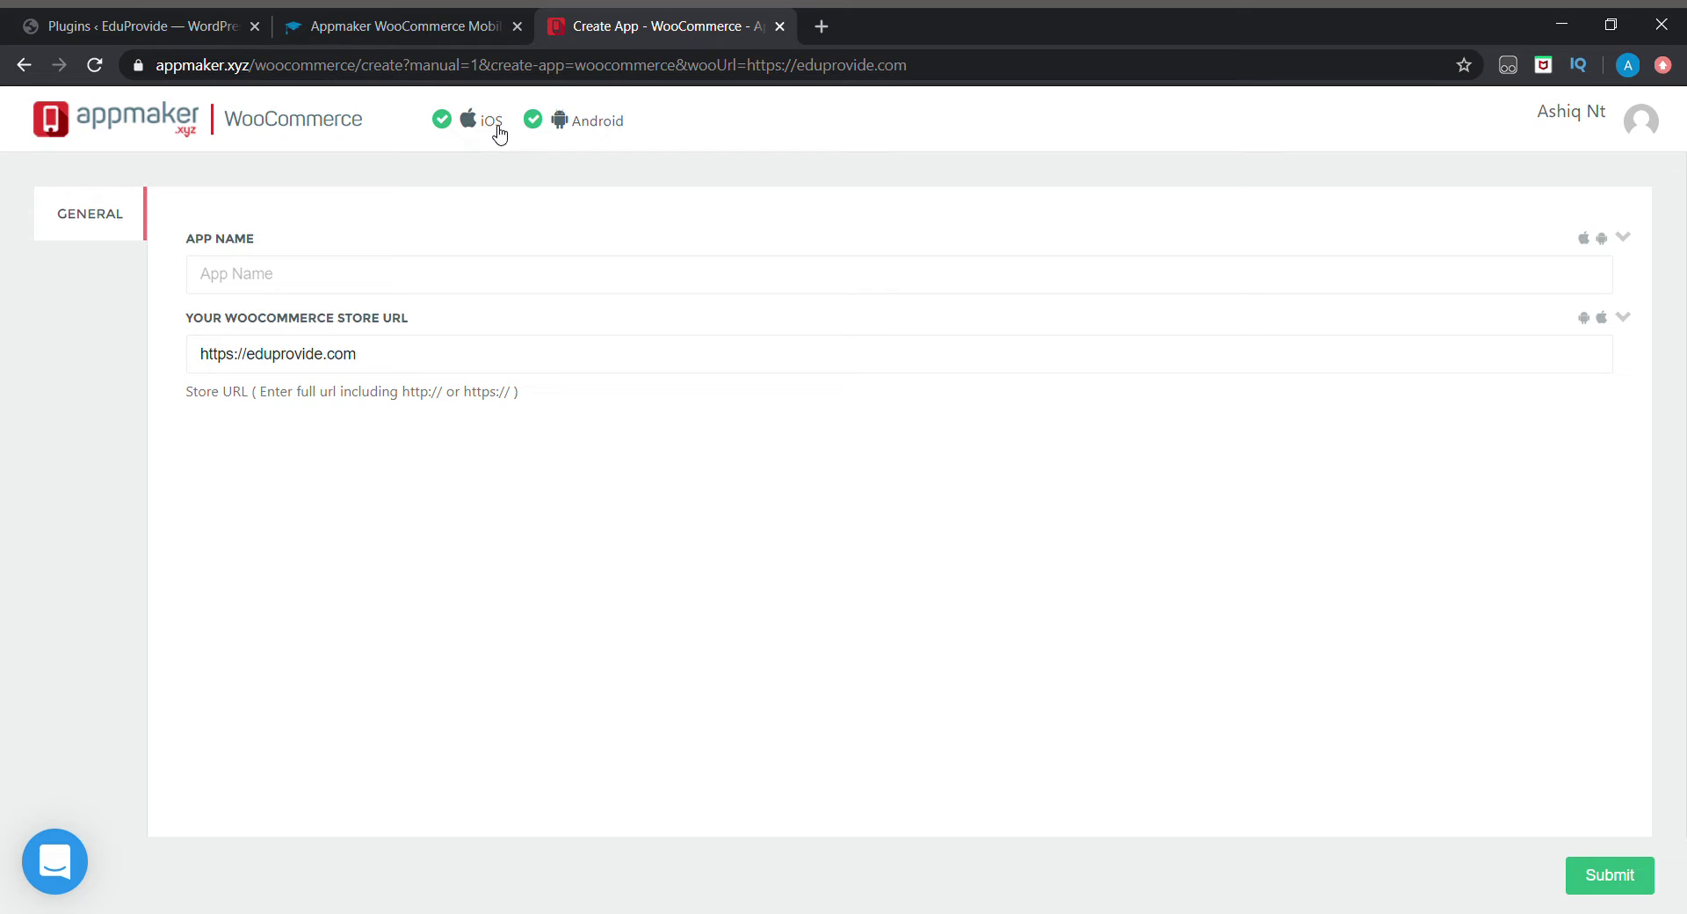
click(300, 273)
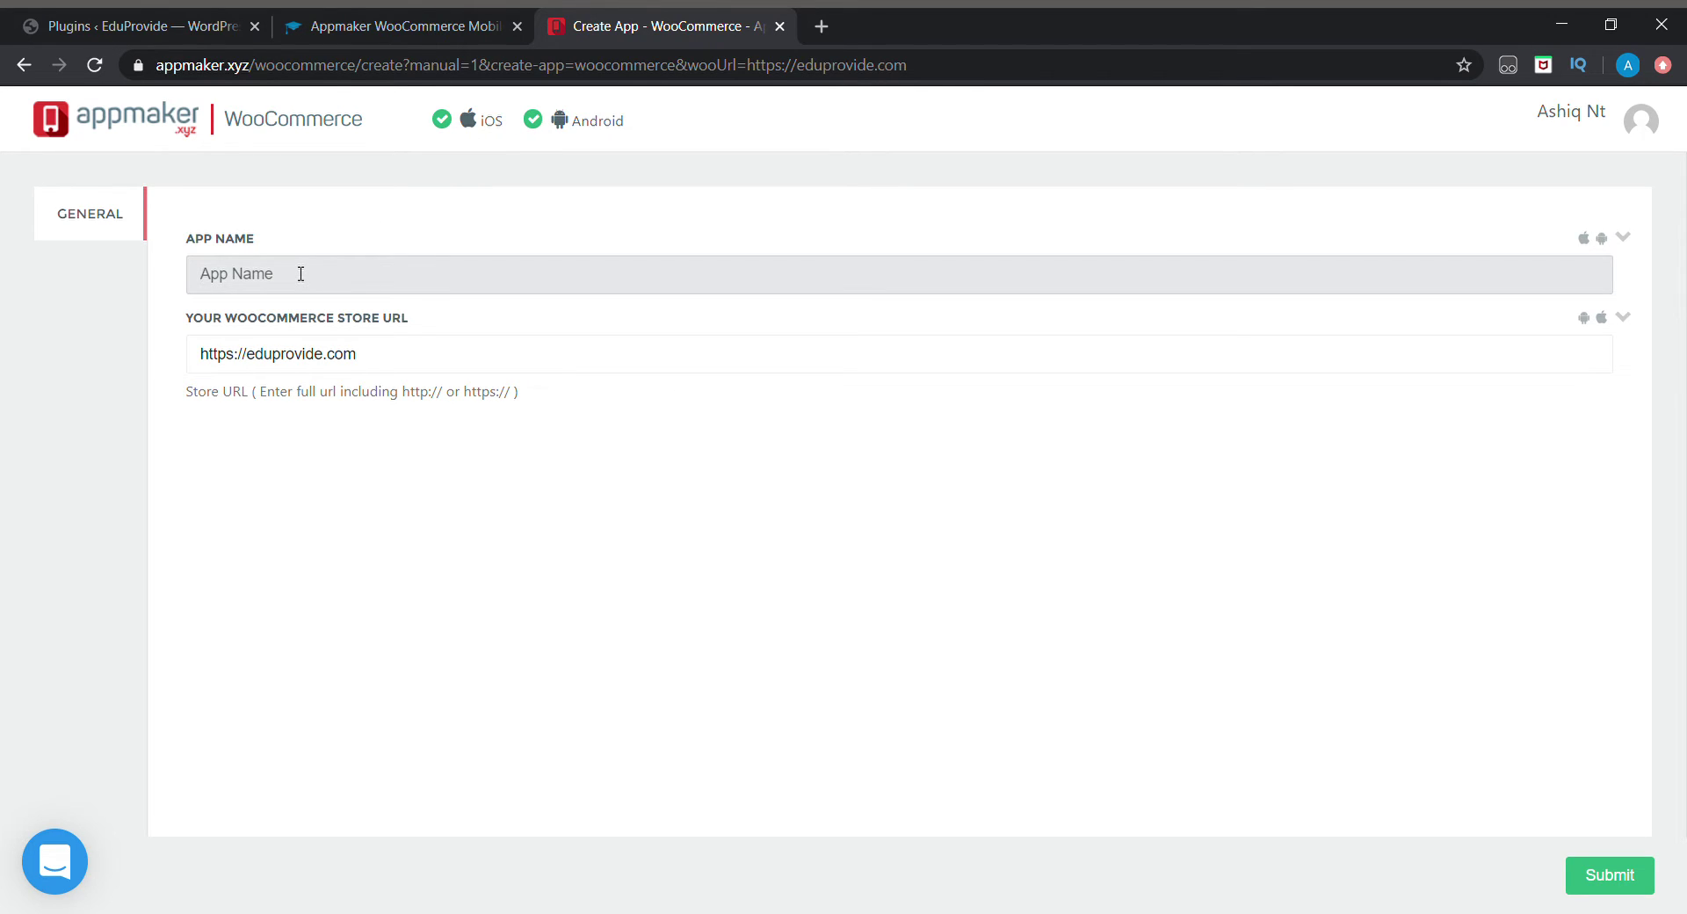
text(Myntra)
click(1611, 873)
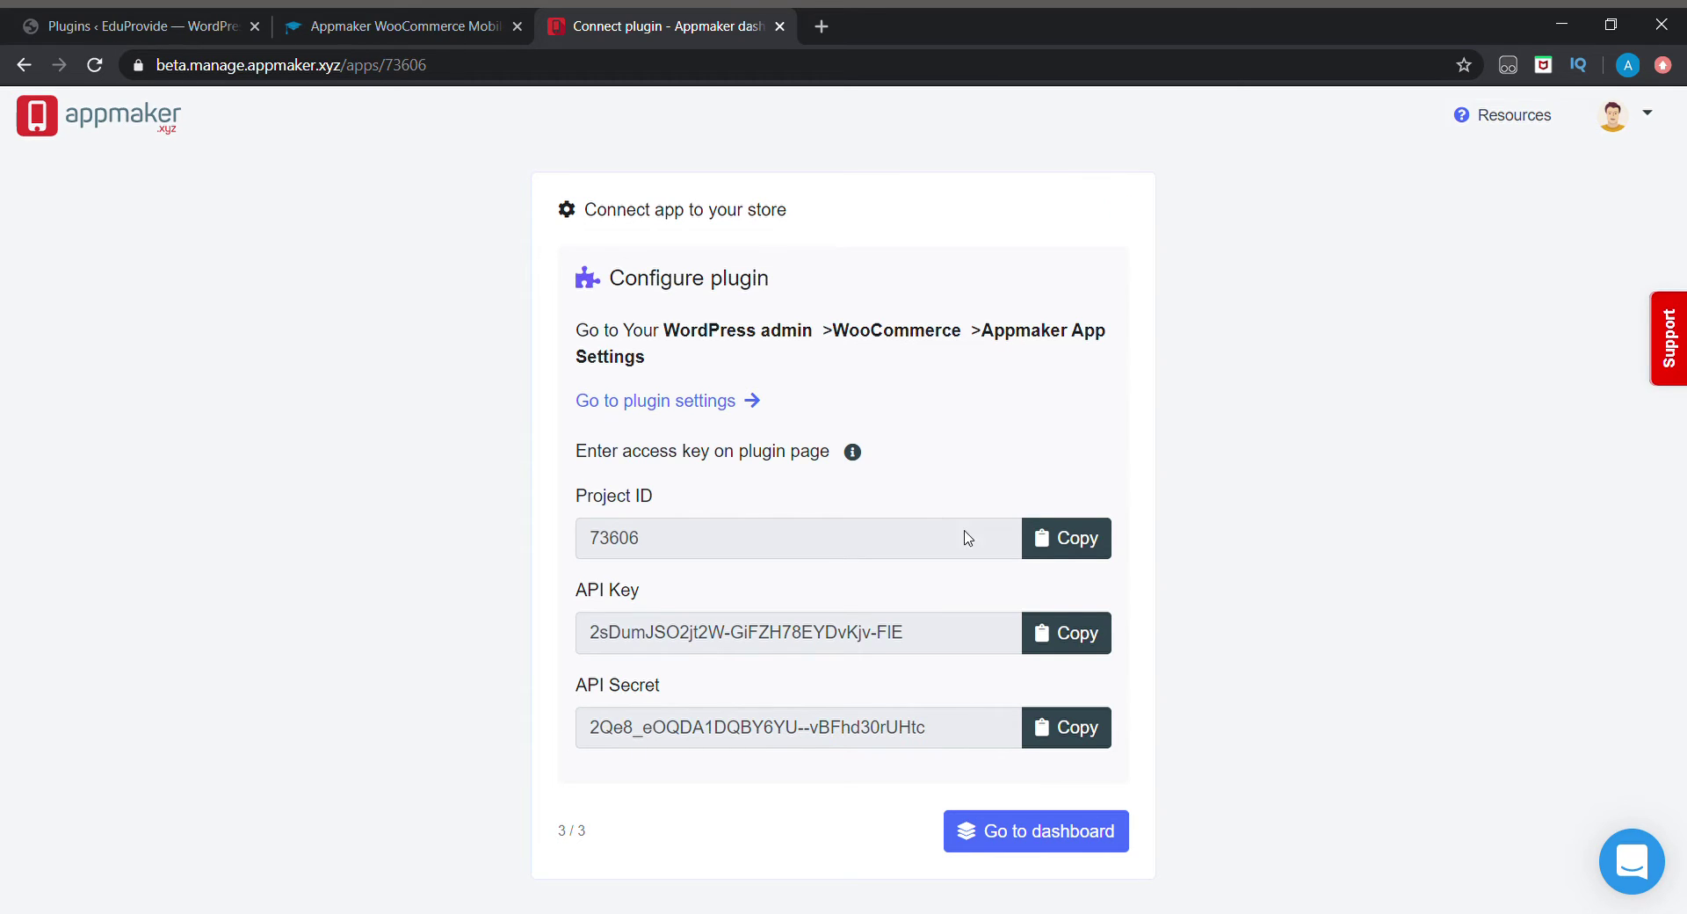
- Copy the project ID, reload the WordPress plugins list and open the Appmaker plugin's Settings
click(1101, 544)
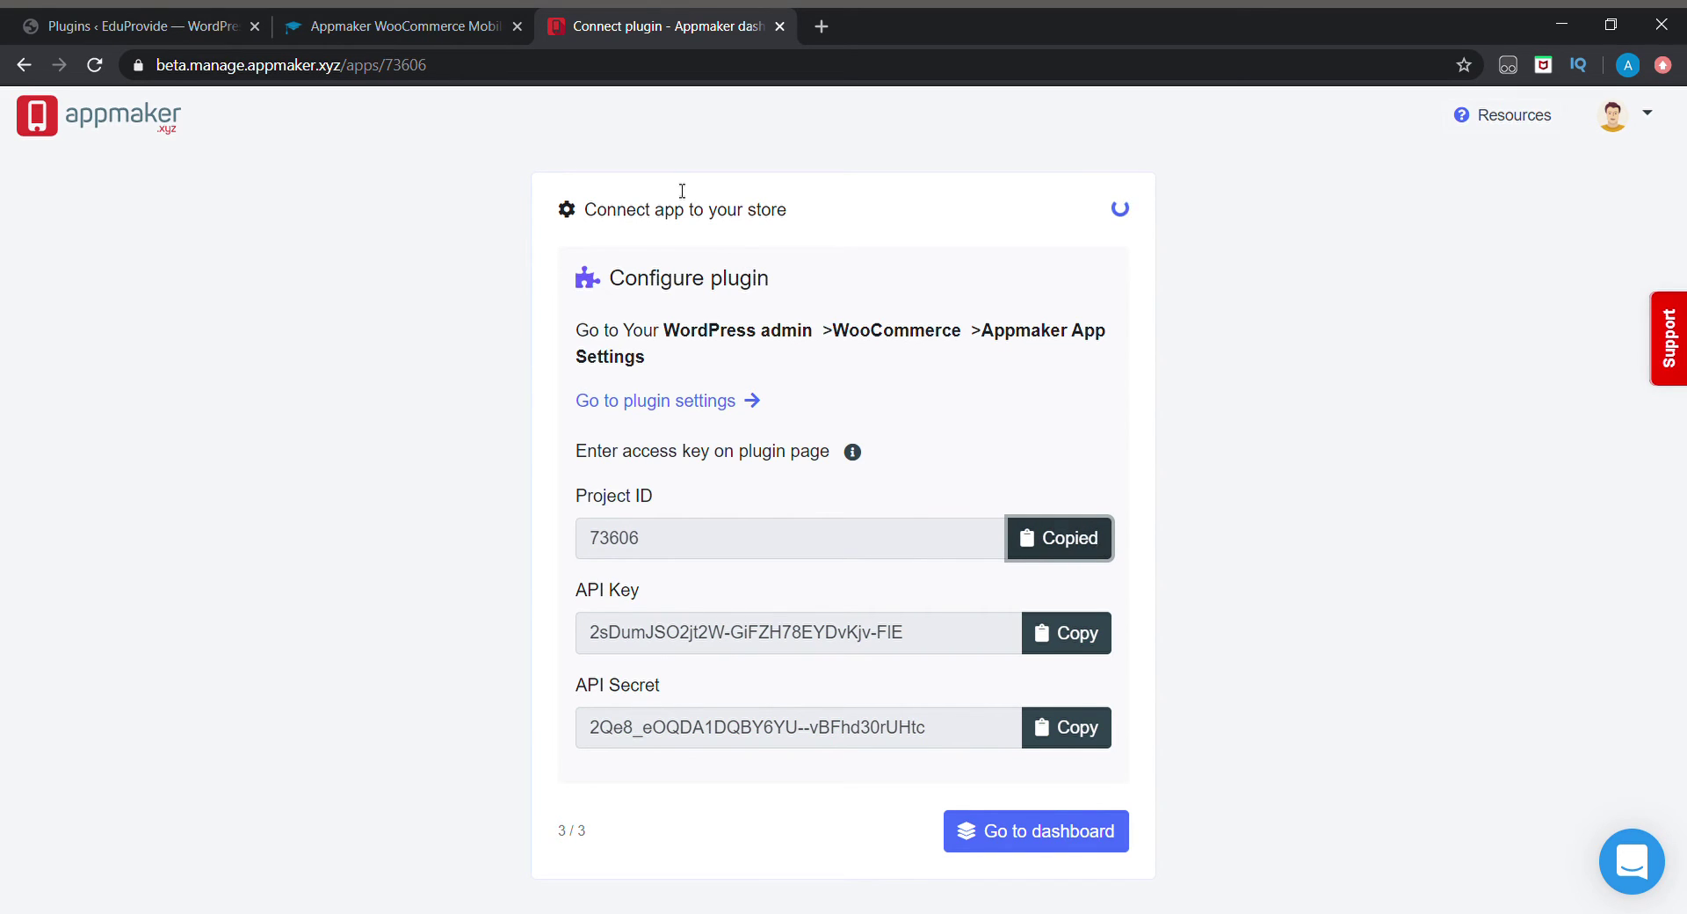
click(389, 15)
click(46, 9)
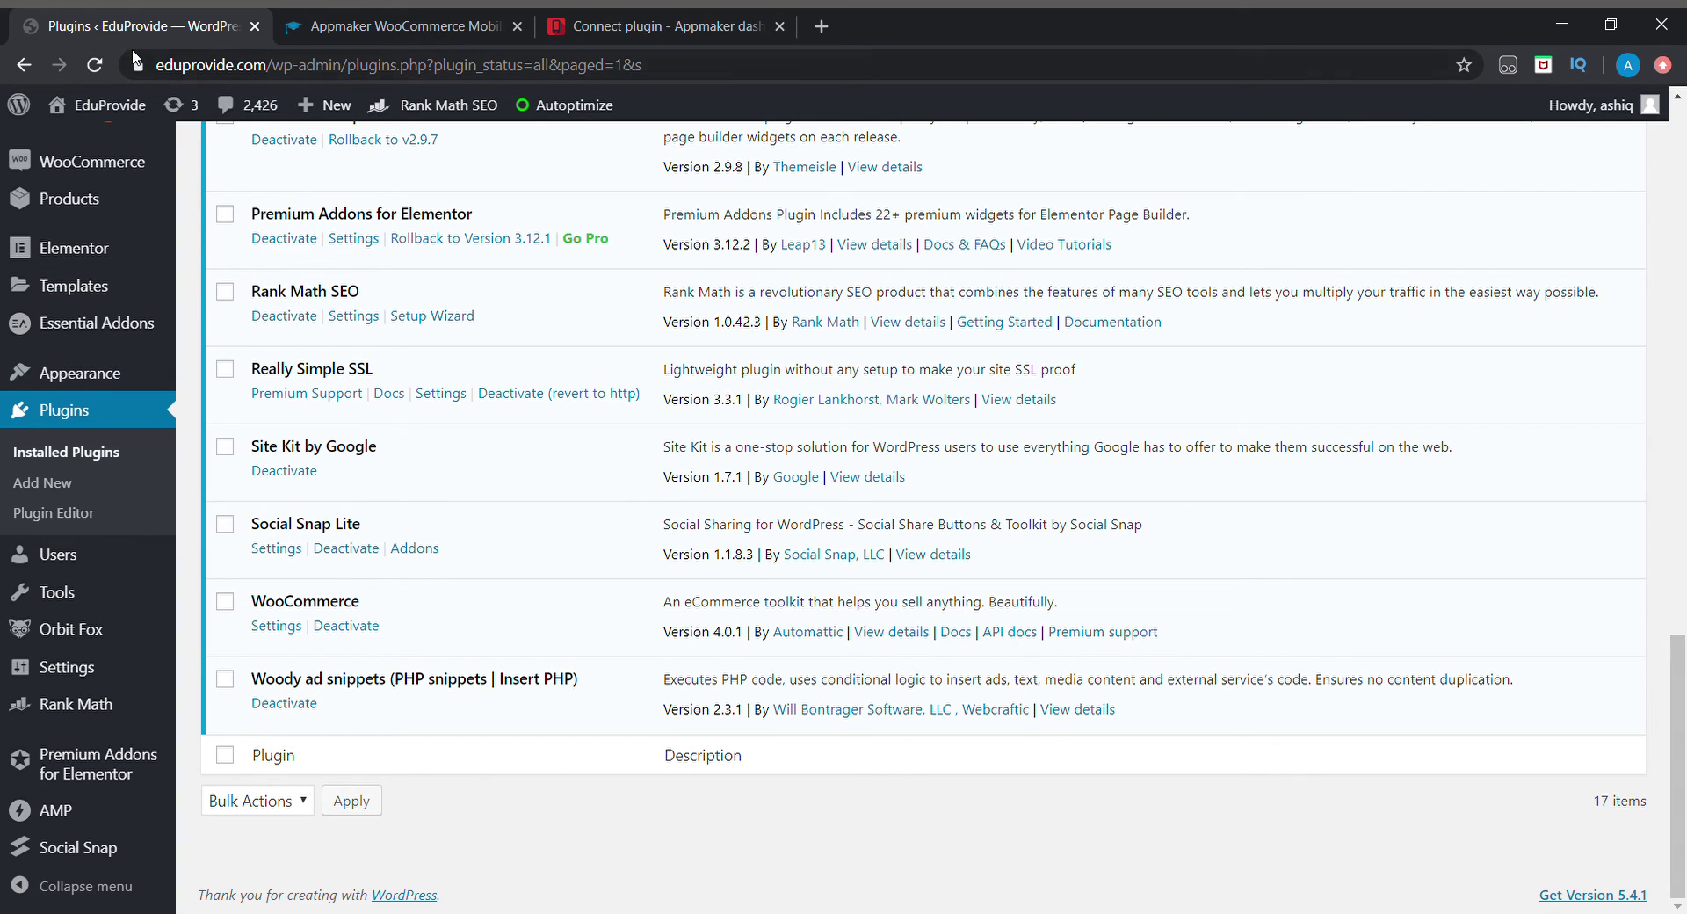
click(96, 65)
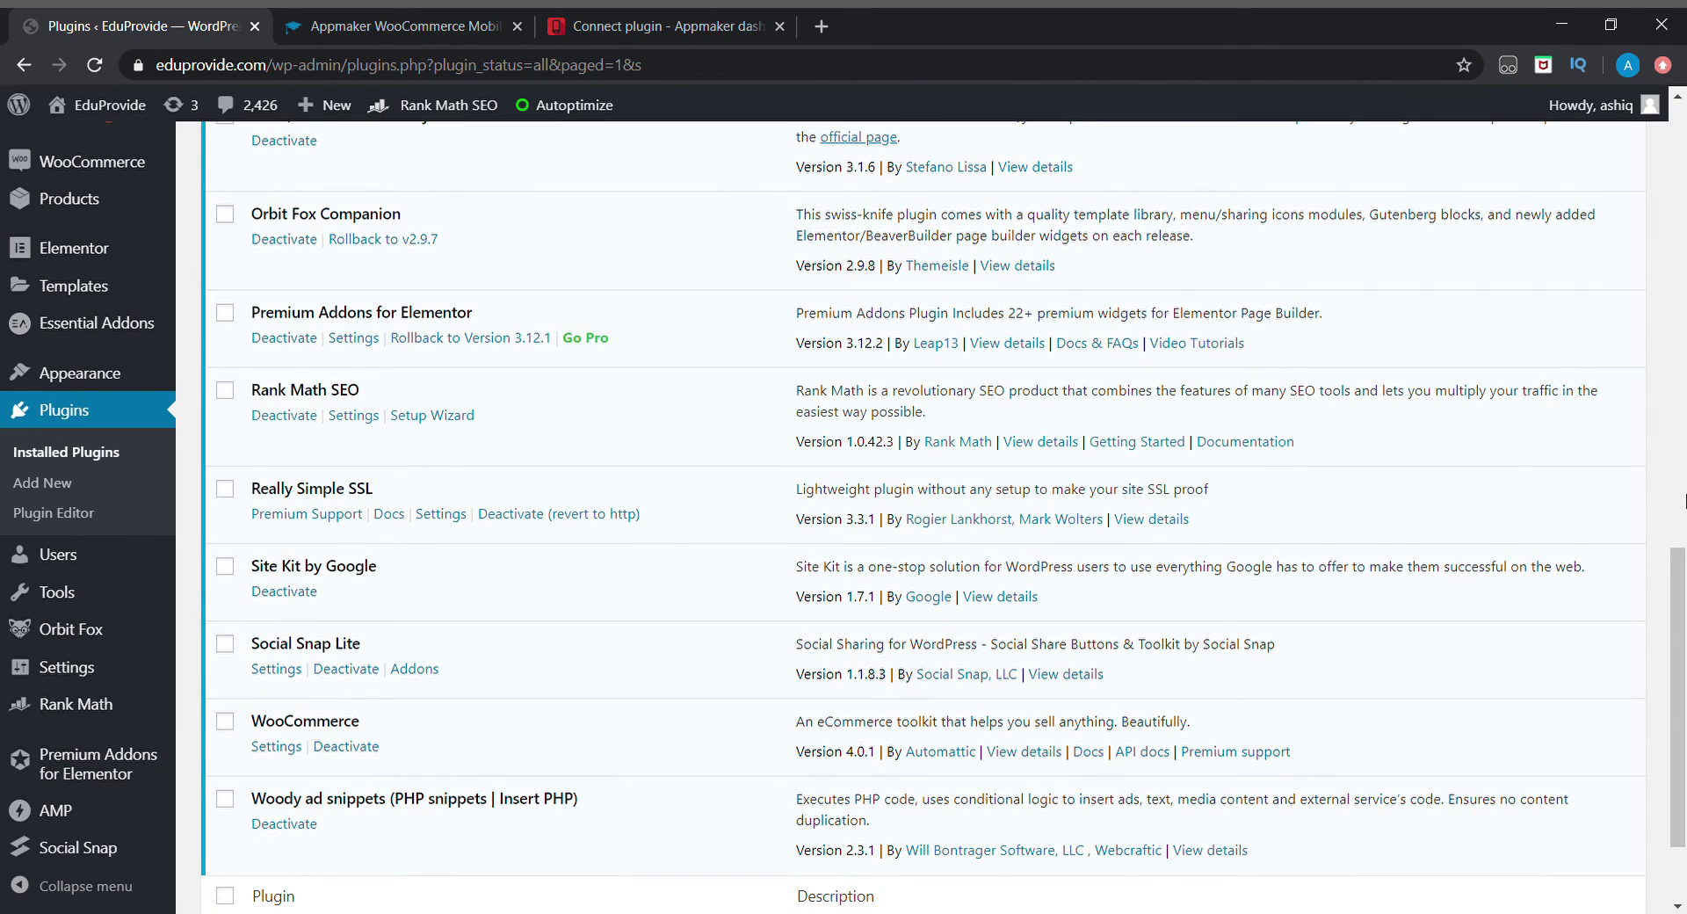
drag(1684, 630, 1658, 201)
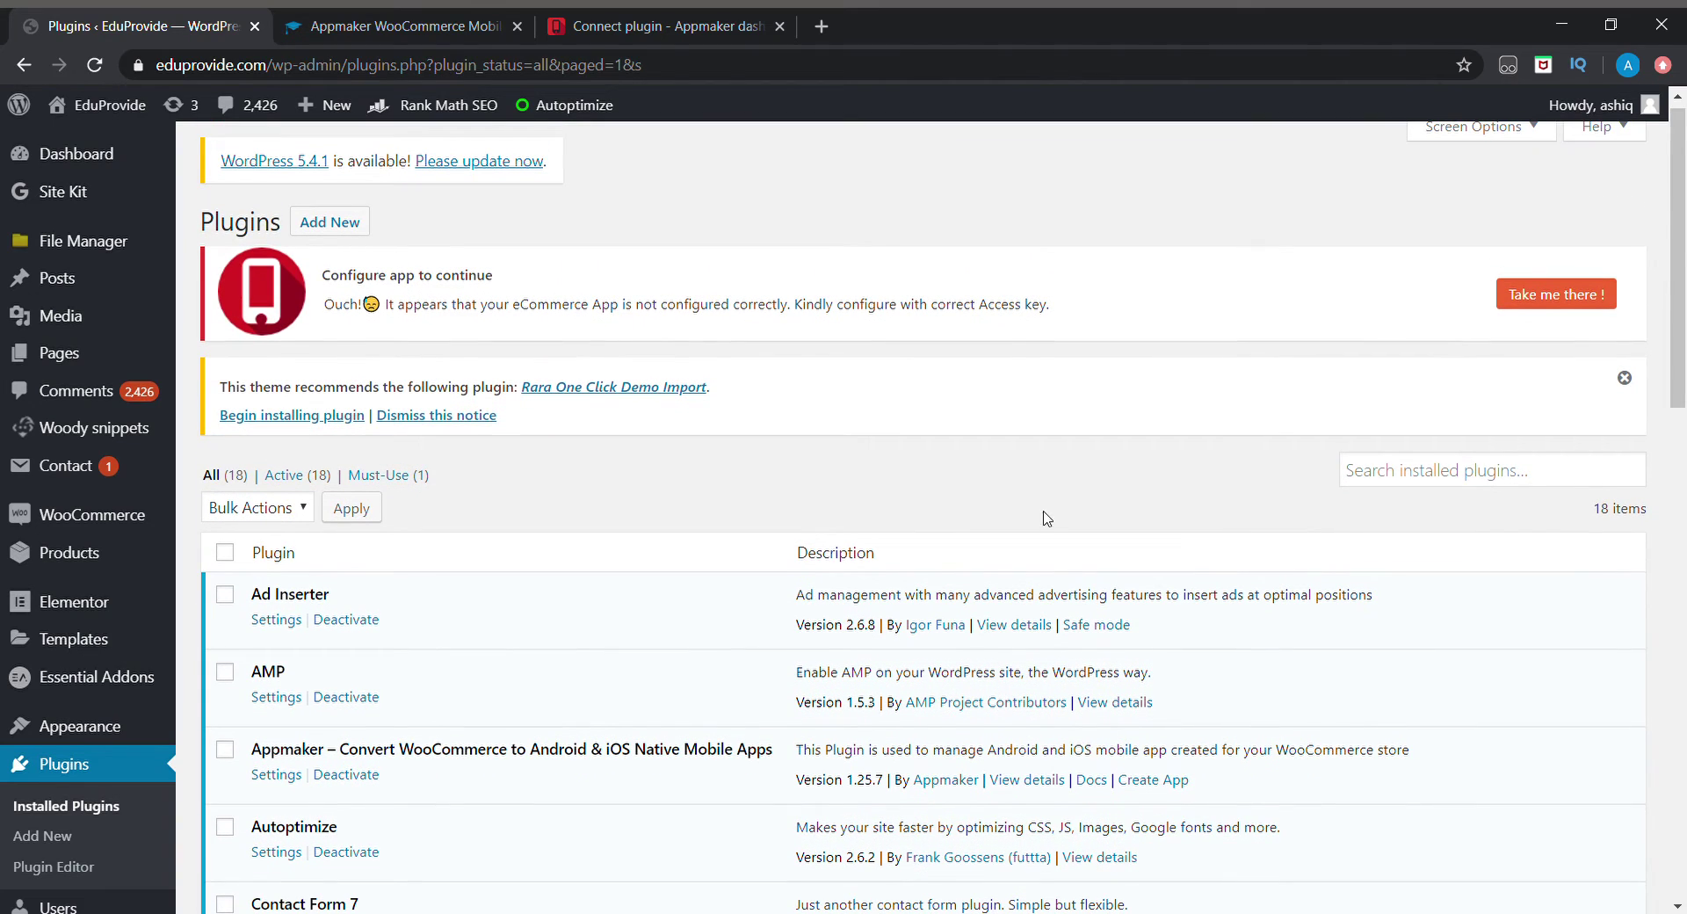
click(292, 778)
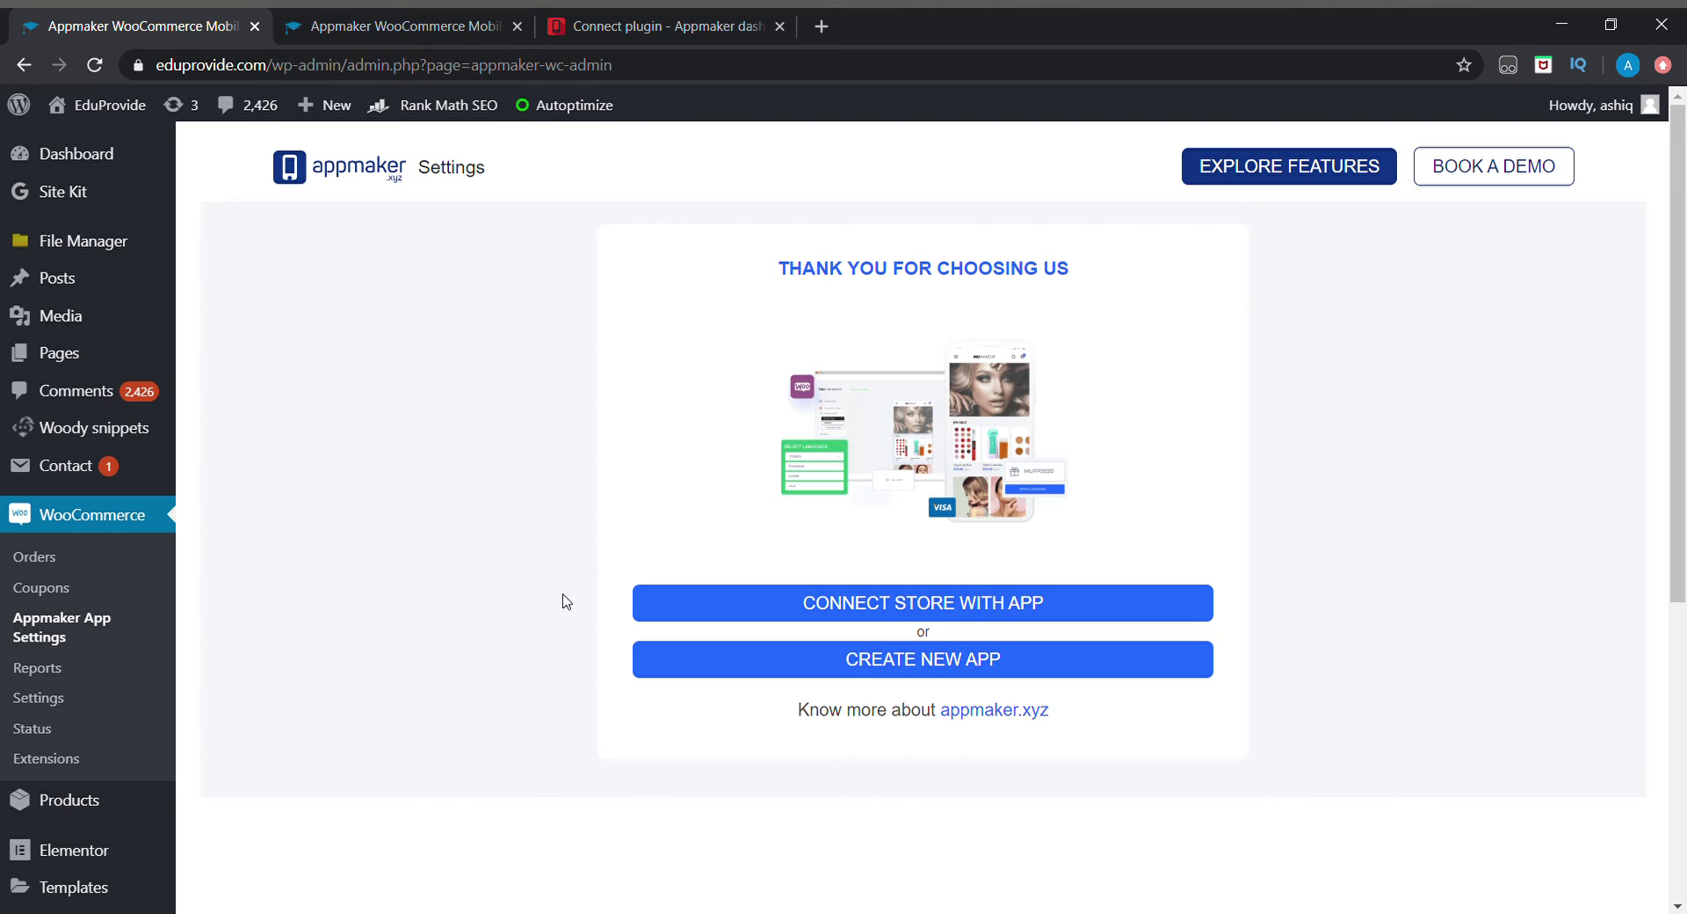
- Paste the copied project ID and API key into the Connect Store with App form
click(878, 612)
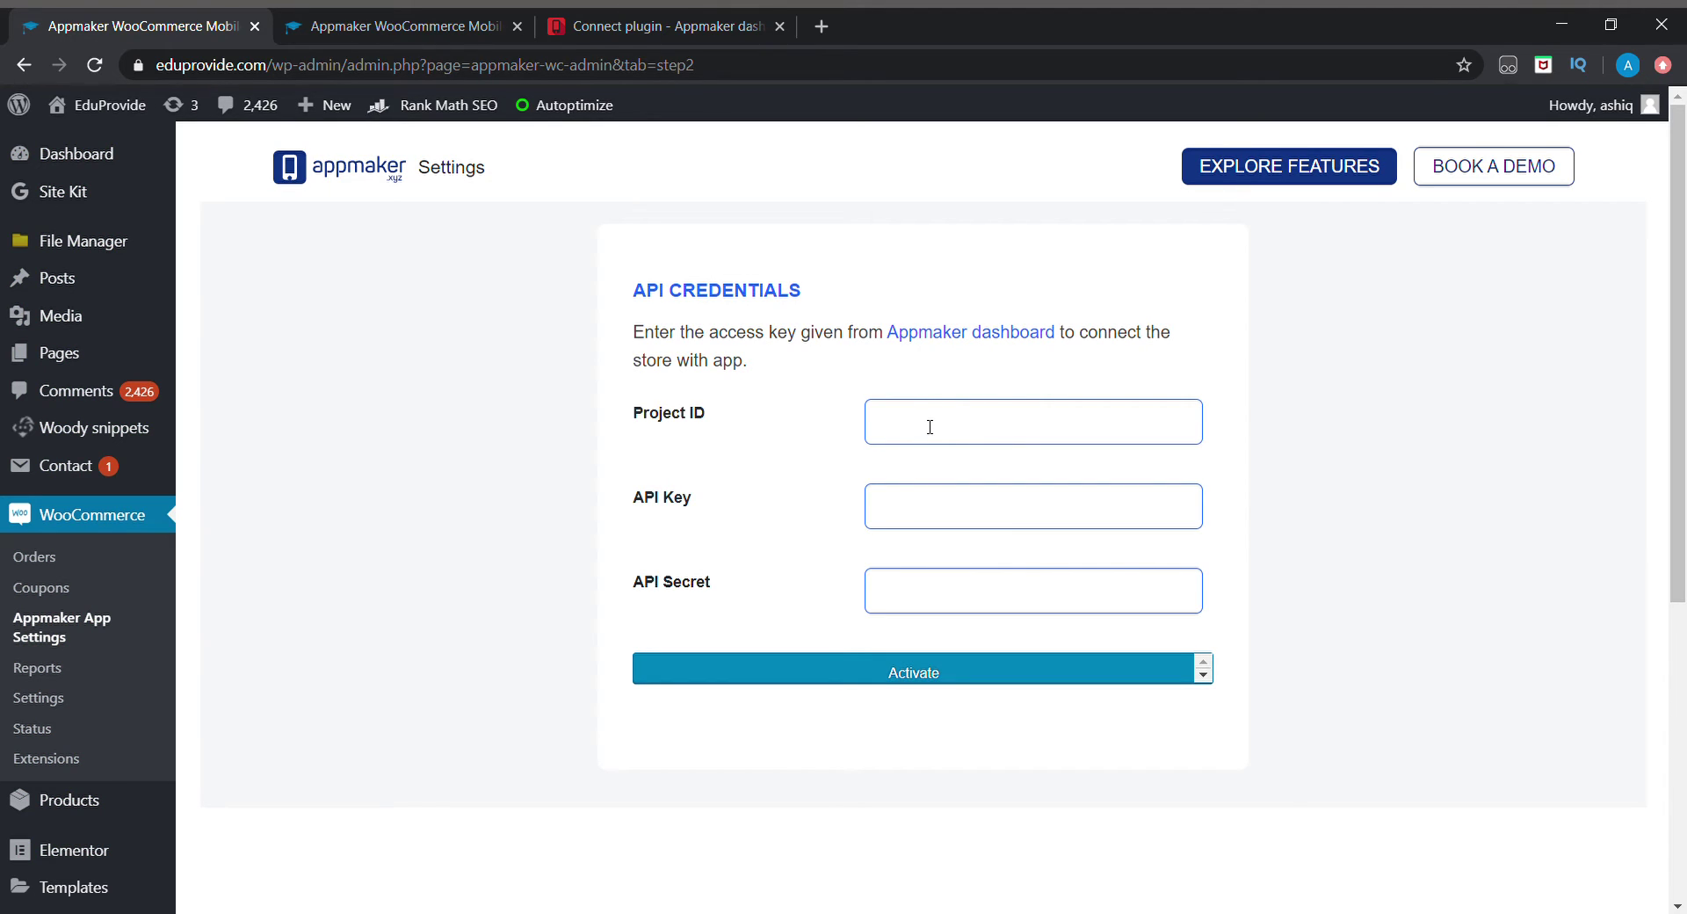
click(1032, 426)
key(ctrl+v)
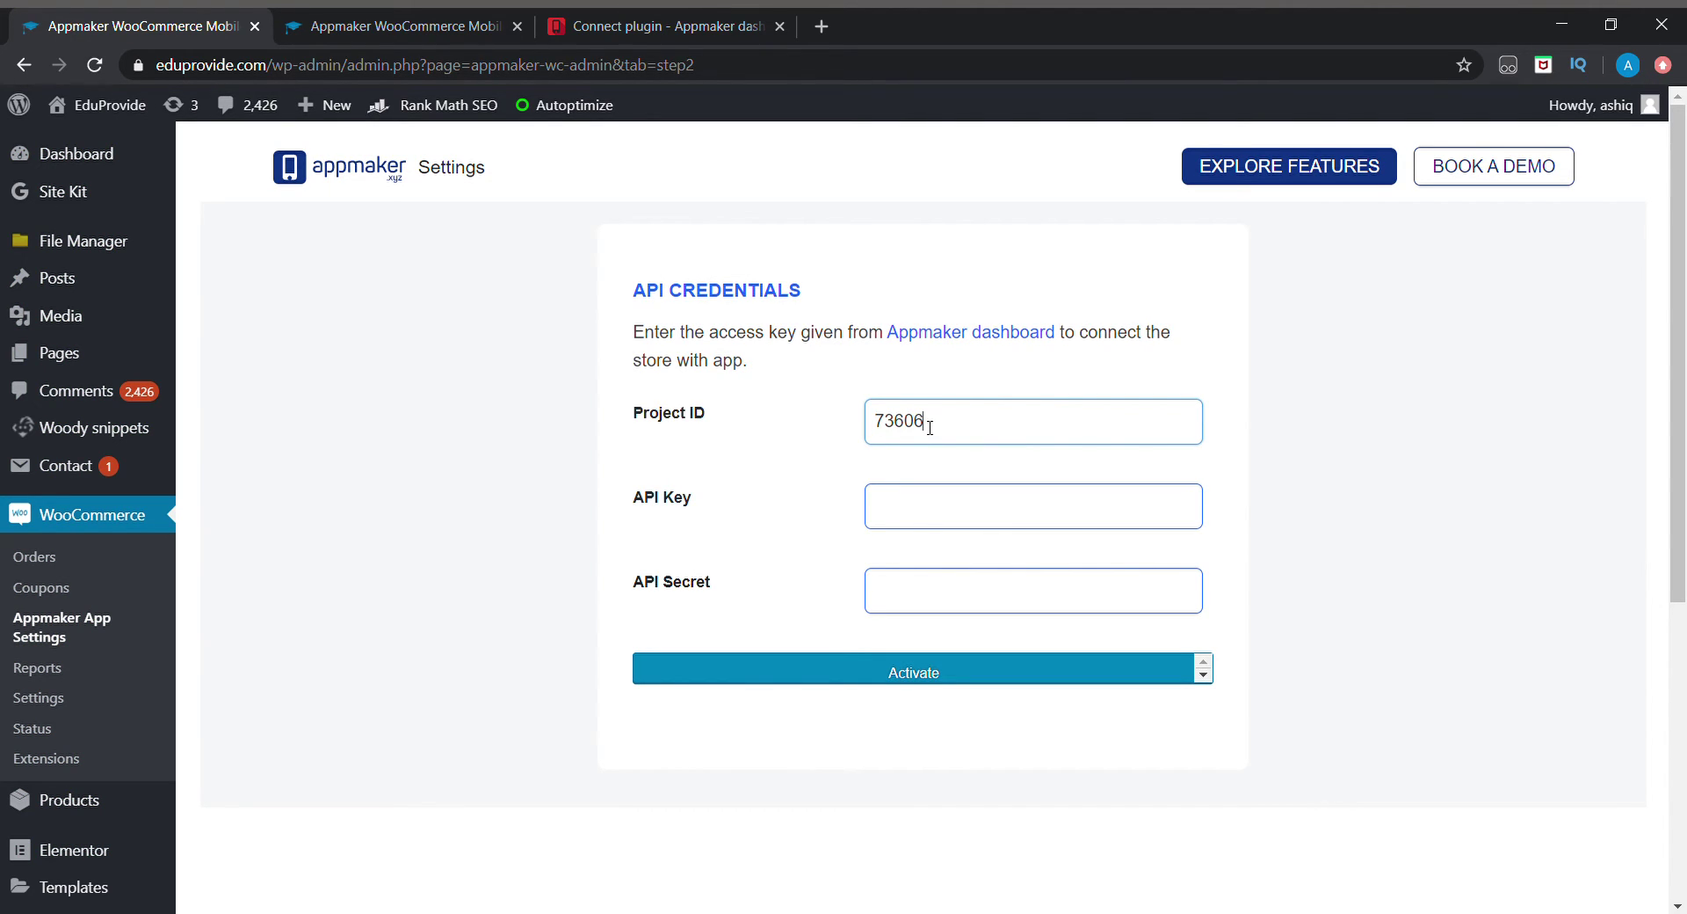
click(667, 20)
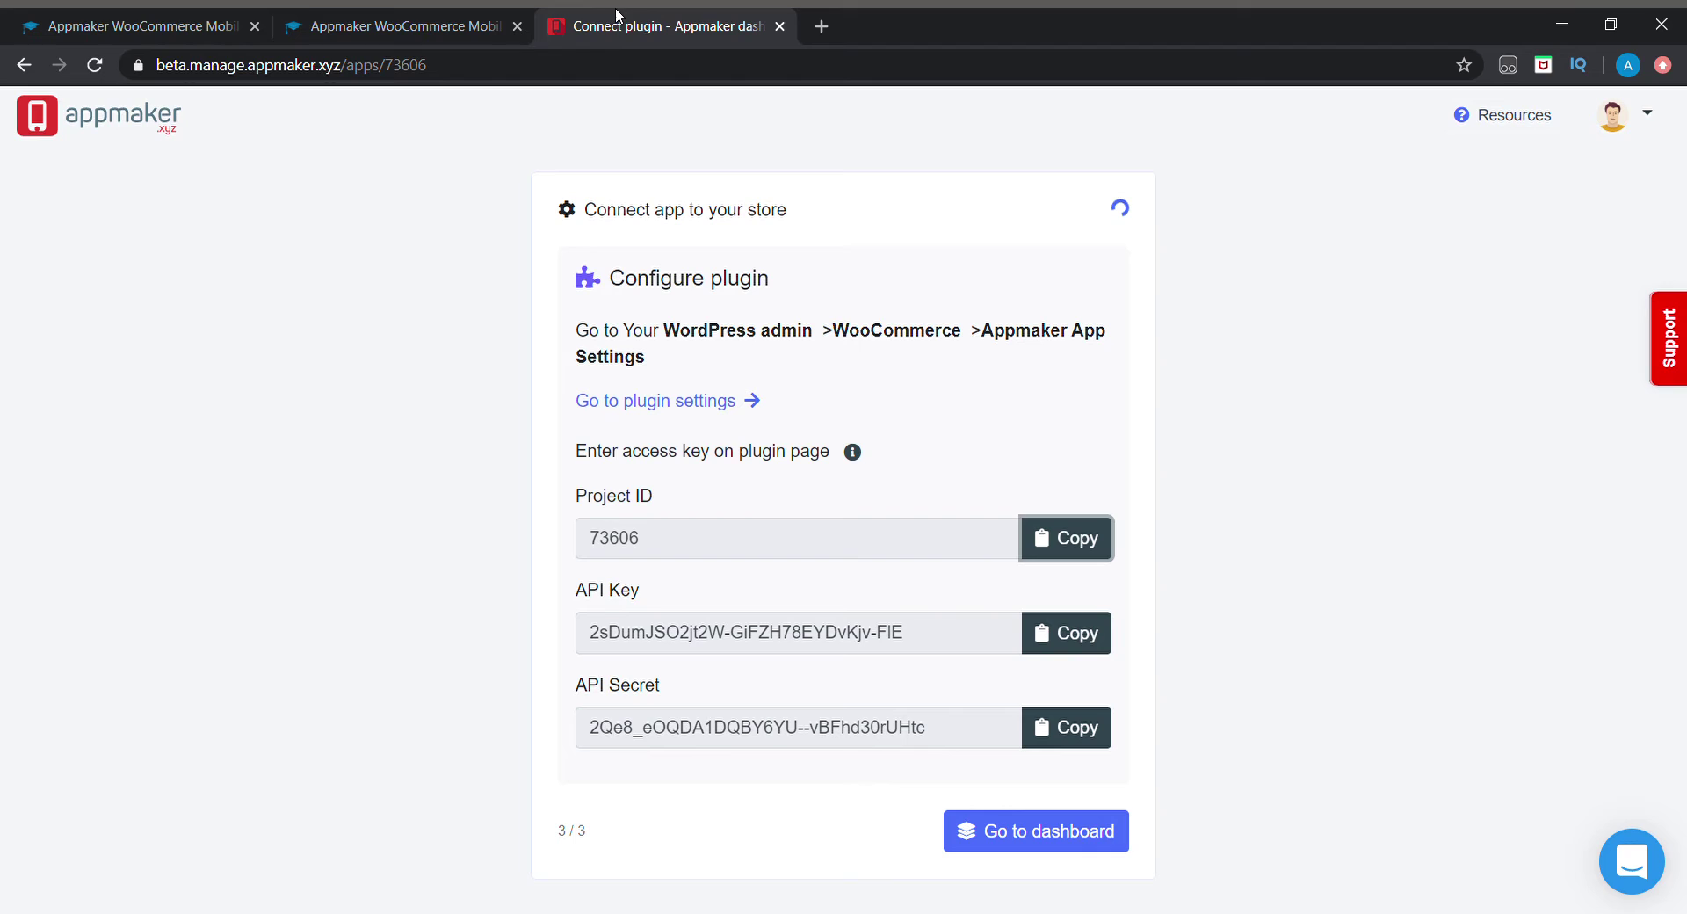
click(1086, 631)
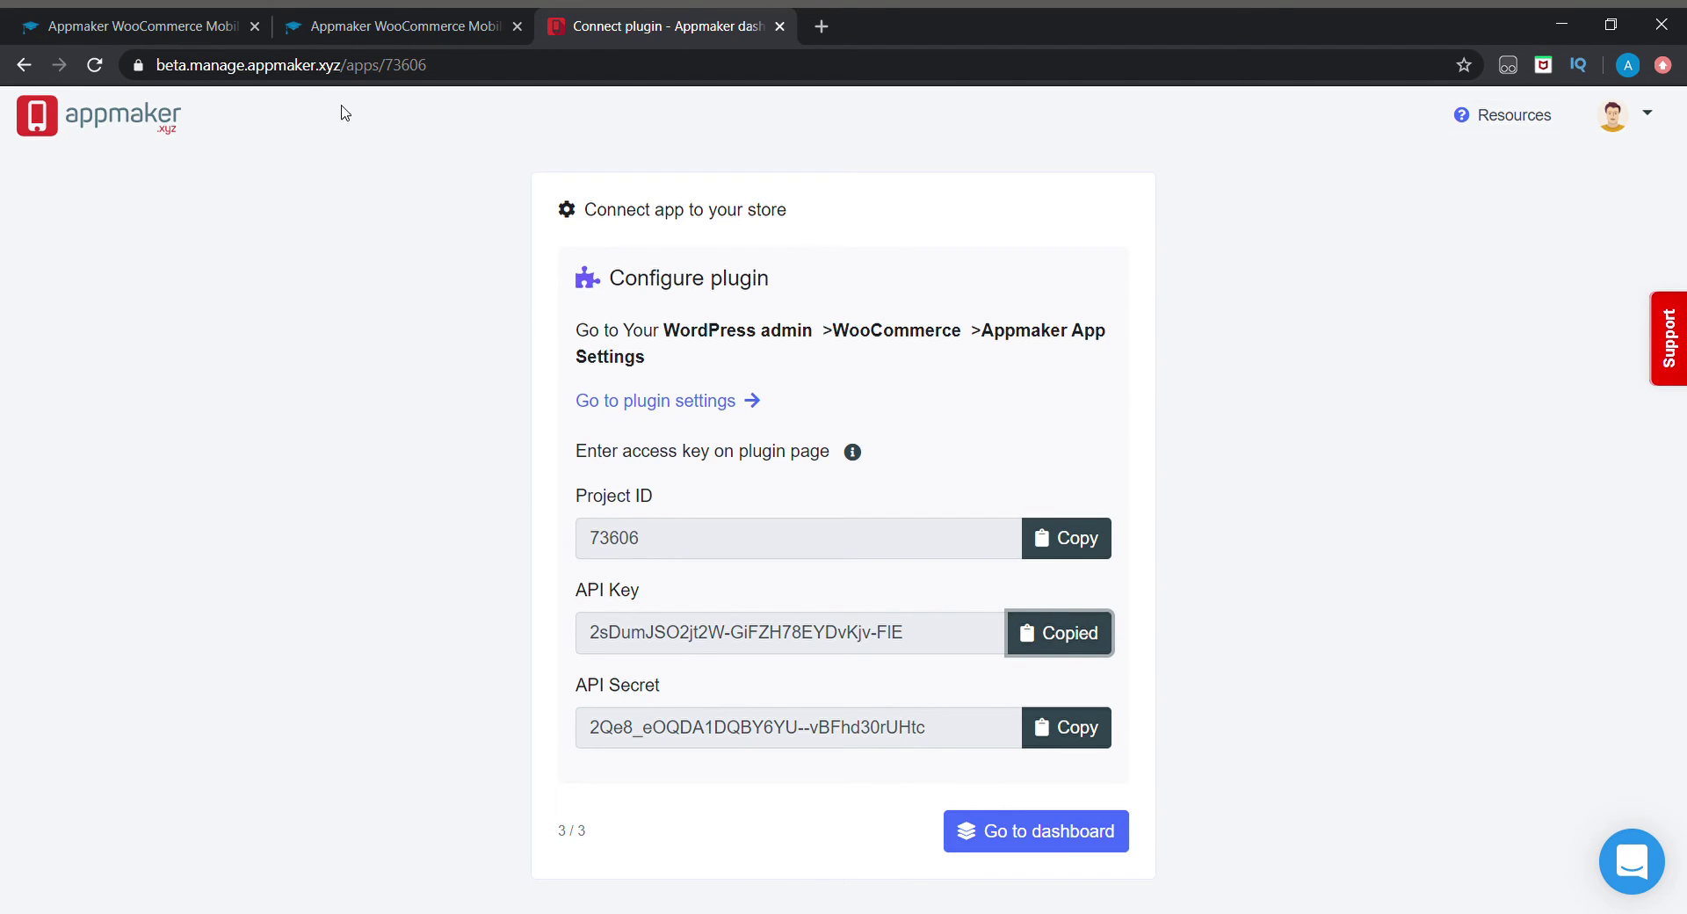
click(195, 15)
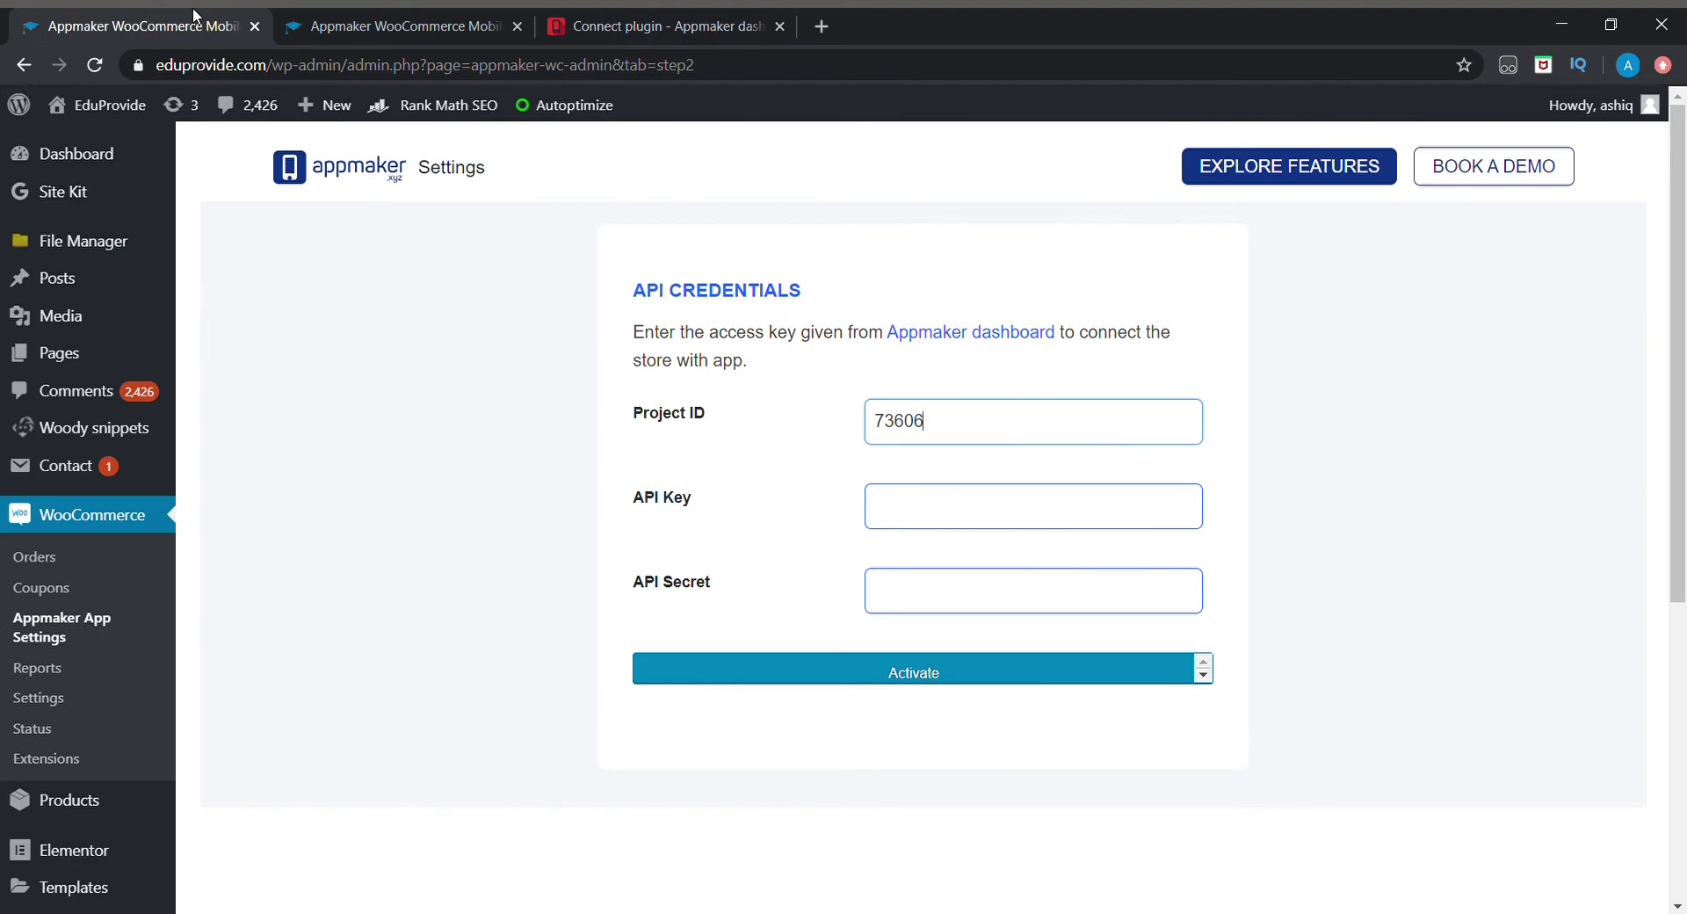
click(880, 506)
key(ctrl+v)
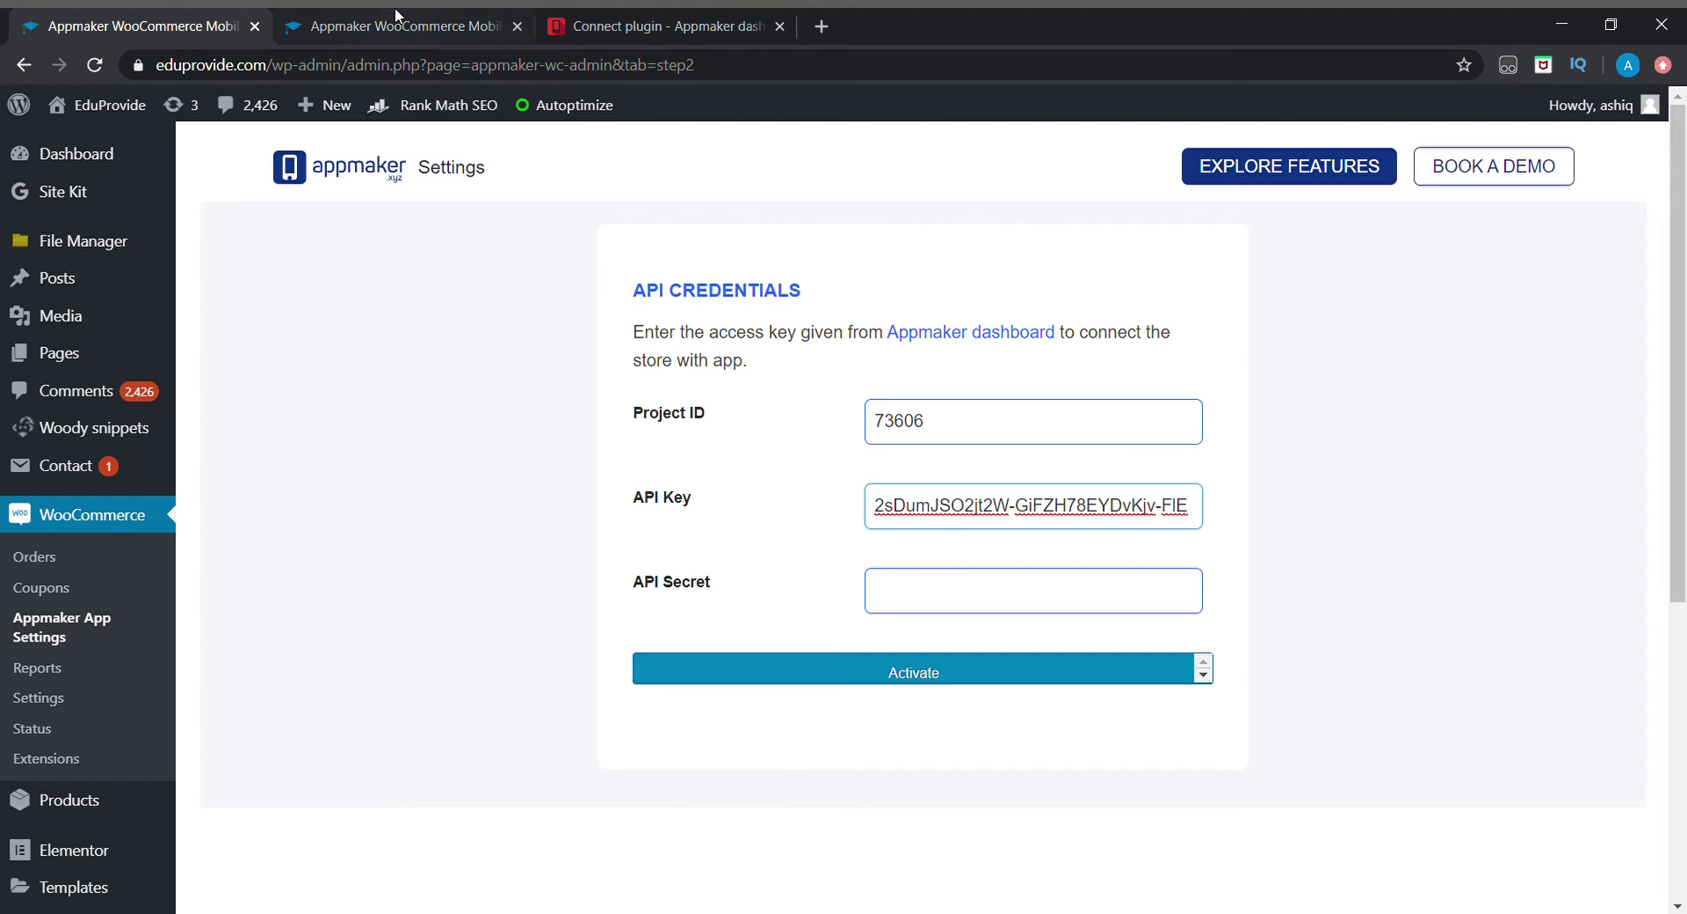
- Paste the API secret and activate the store connection
click(632, 26)
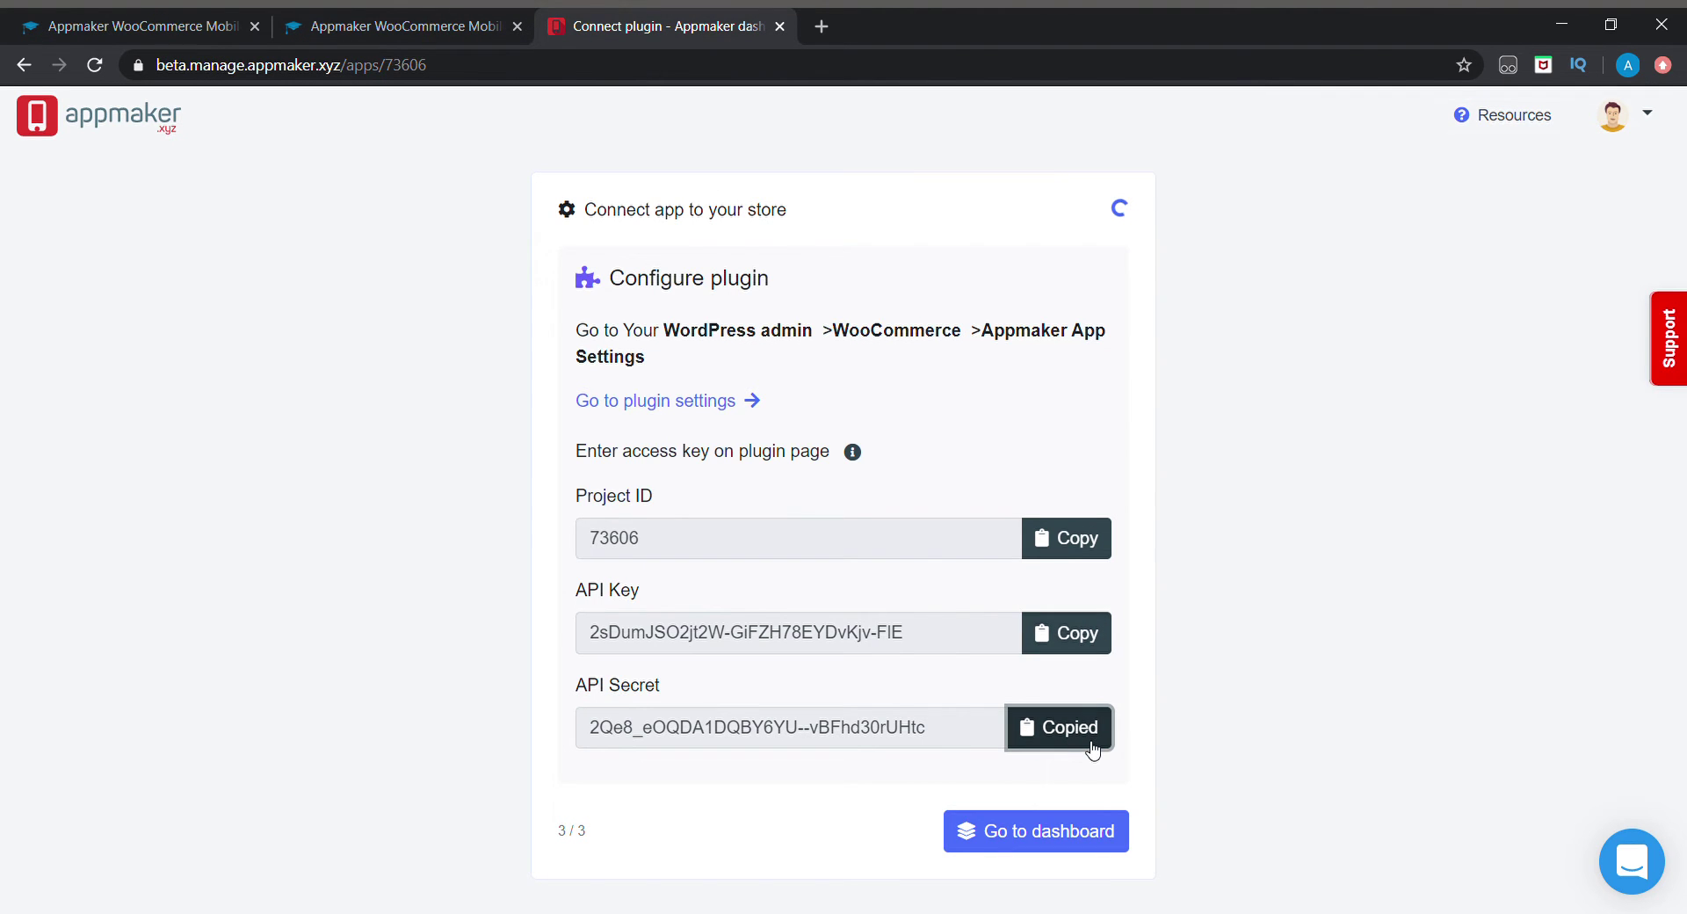
click(99, 20)
click(896, 577)
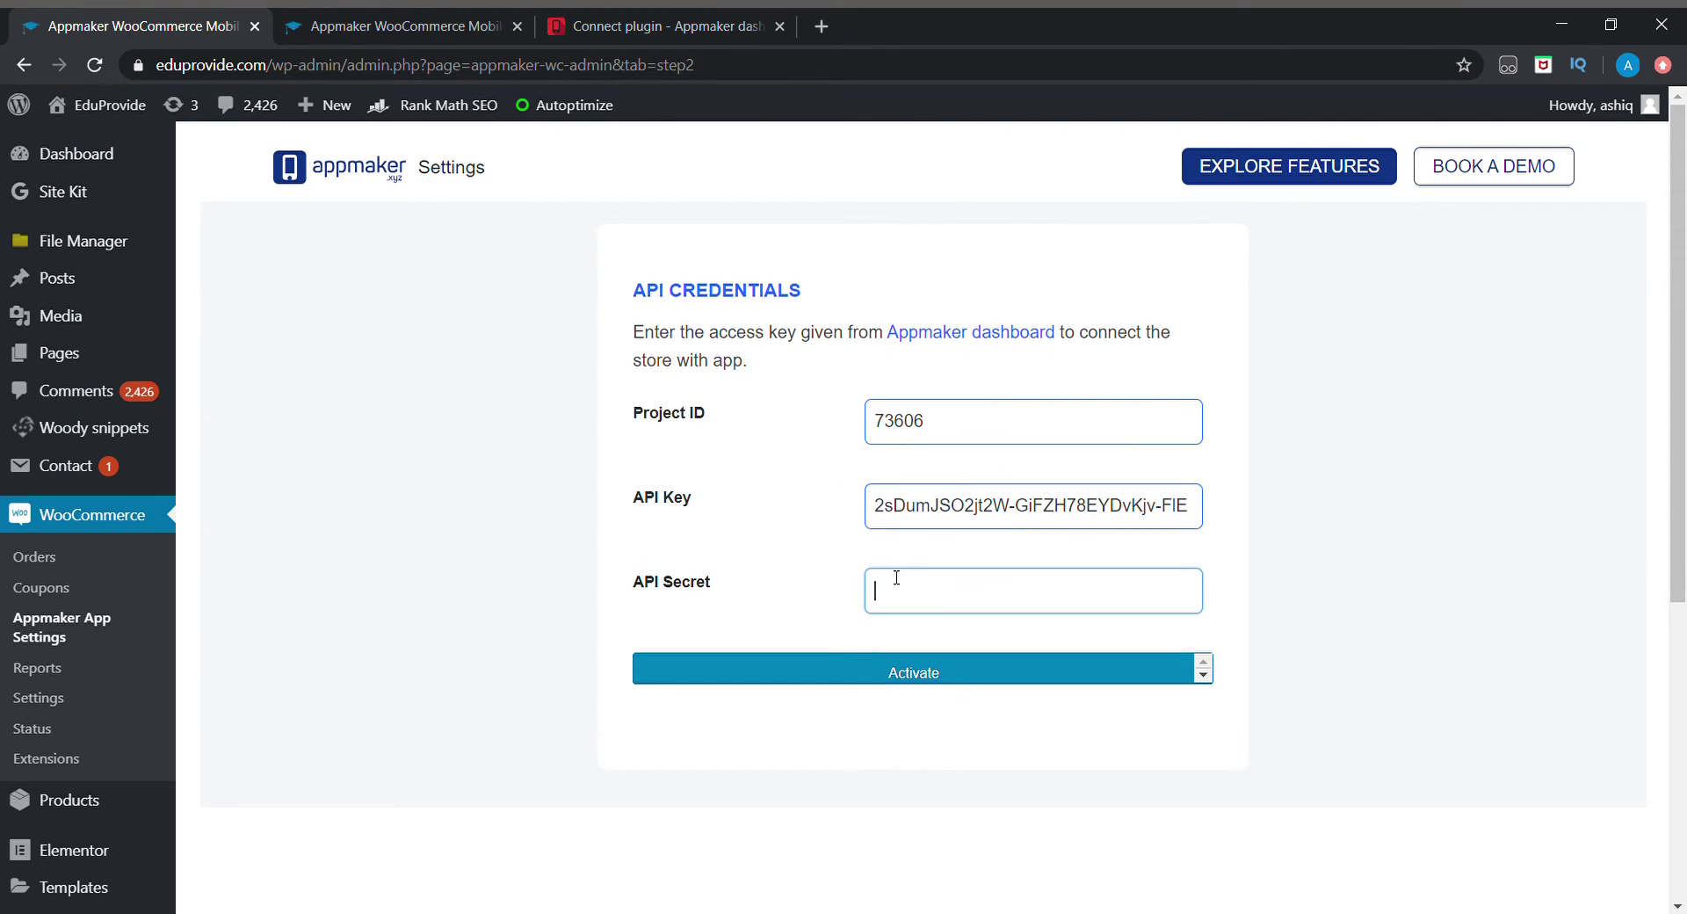
key(ctrl+v)
click(925, 669)
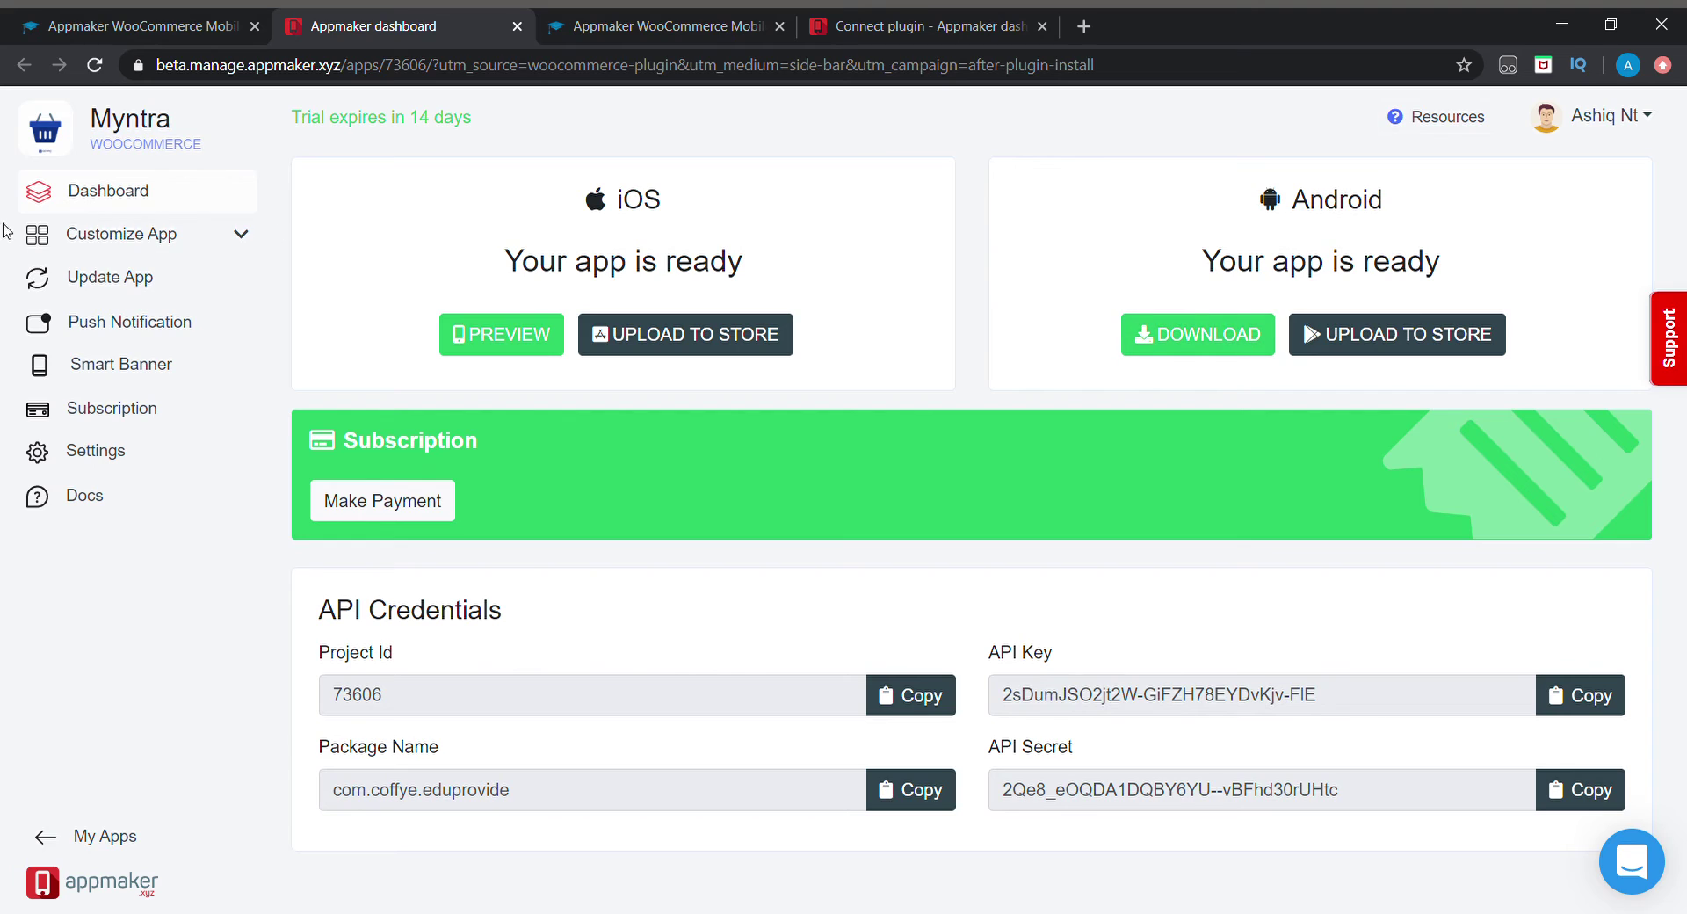
- Open In-App Pages to edit the Myntra app's Home page
click(99, 246)
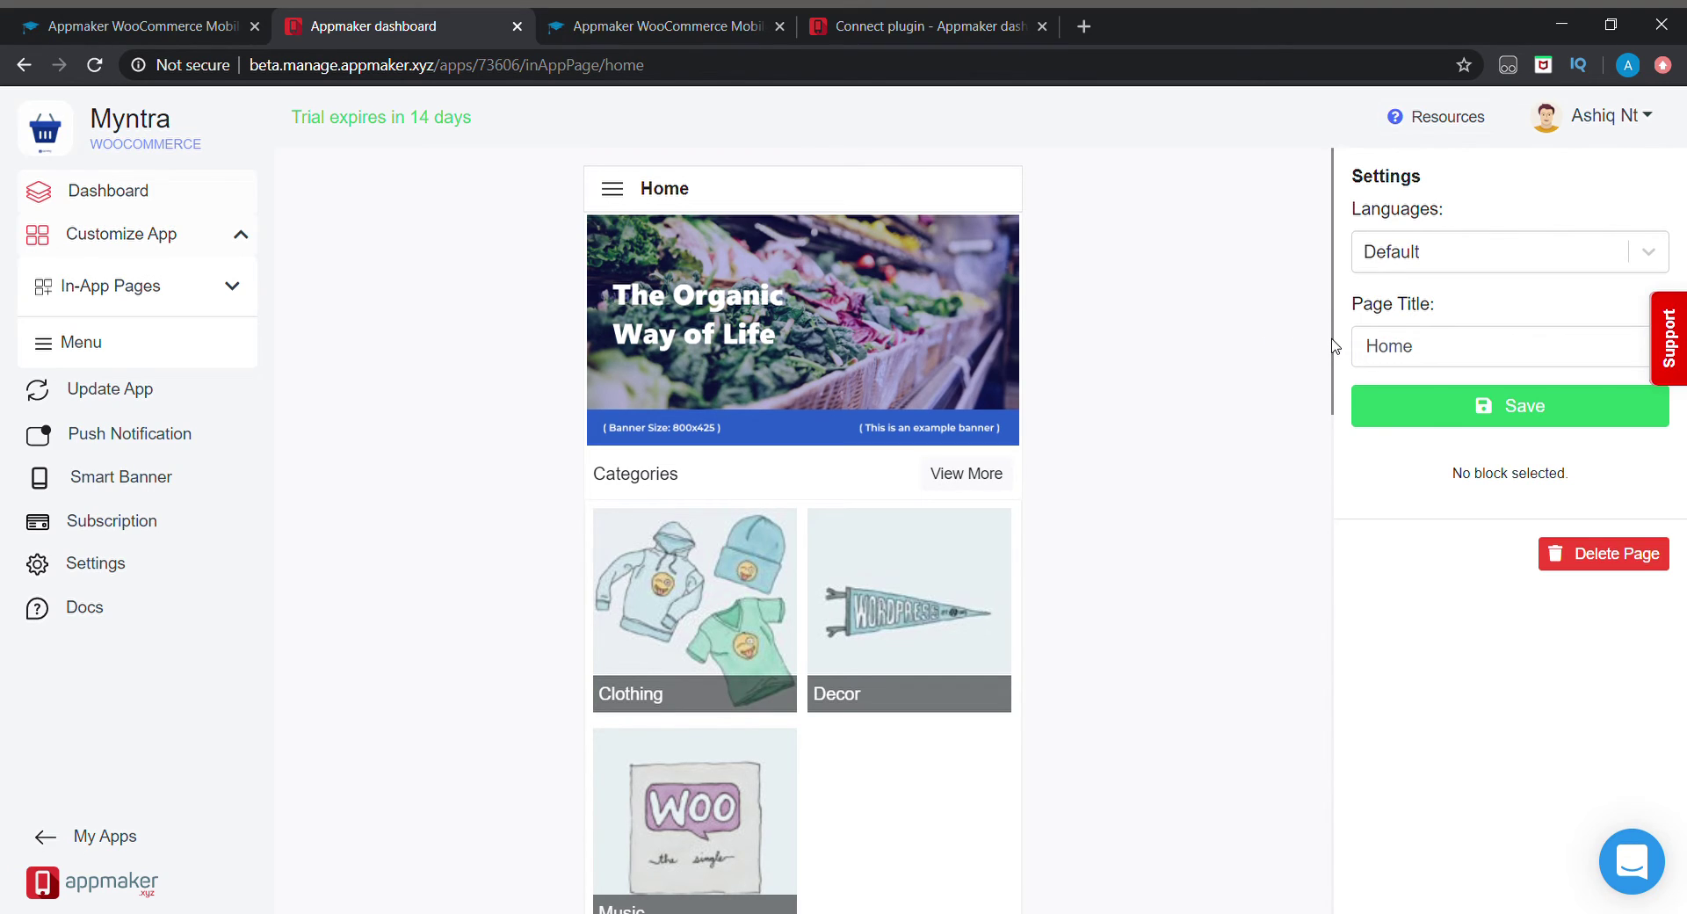
- Replace the first slider image with a new banner uploaded from the computer
click(716, 351)
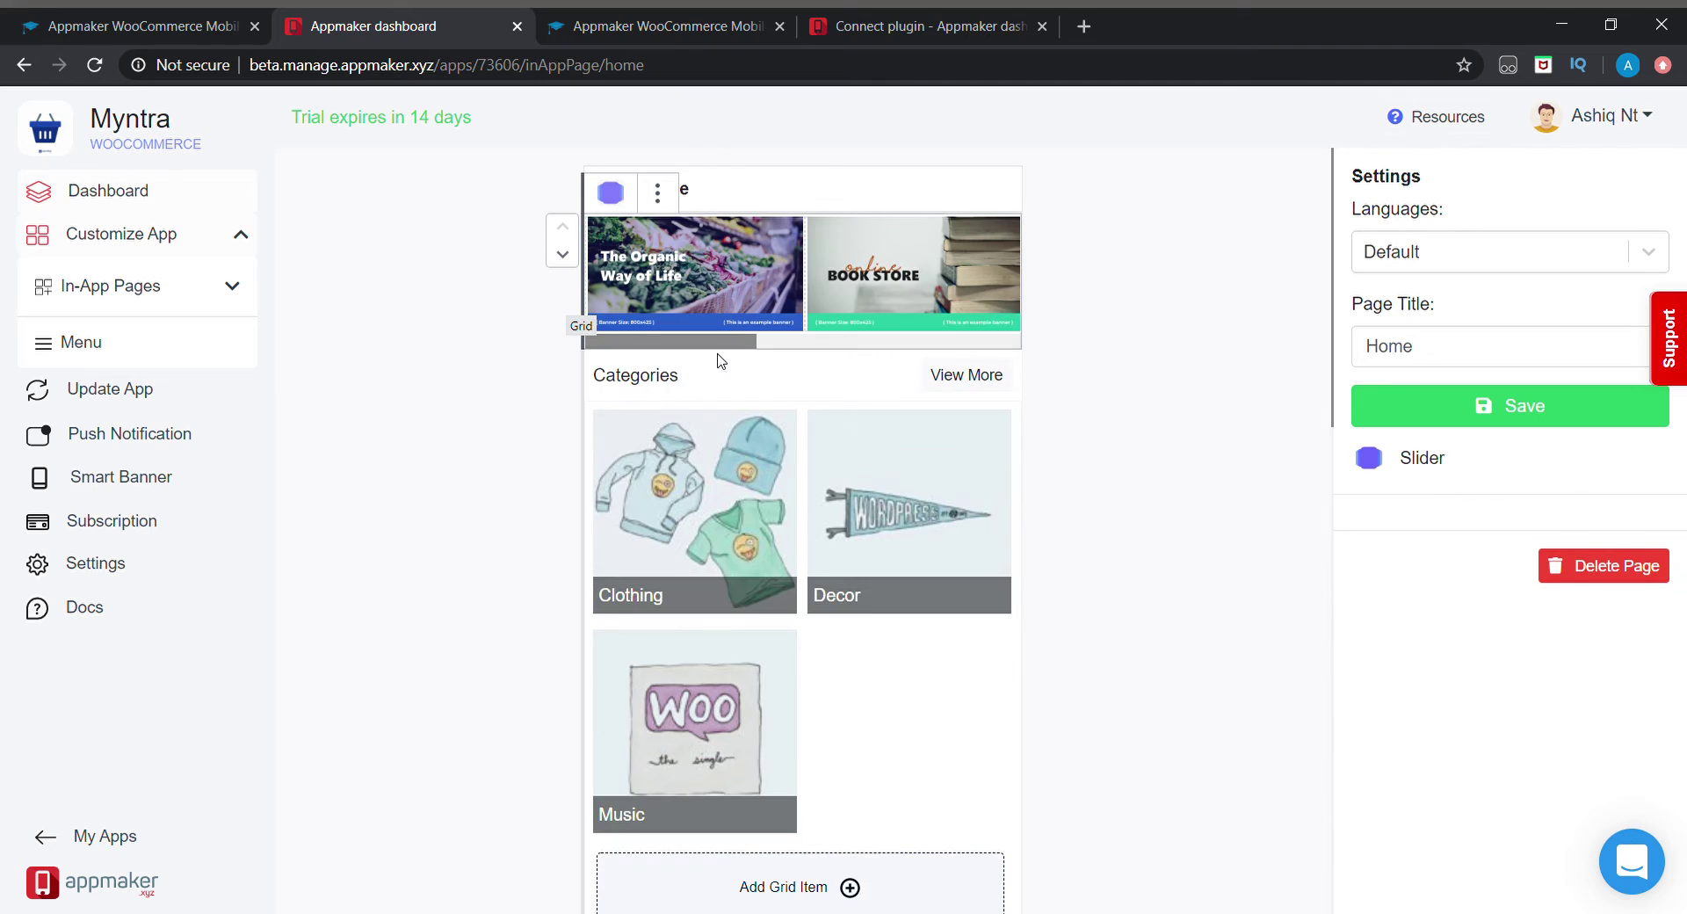
click(670, 259)
click(672, 259)
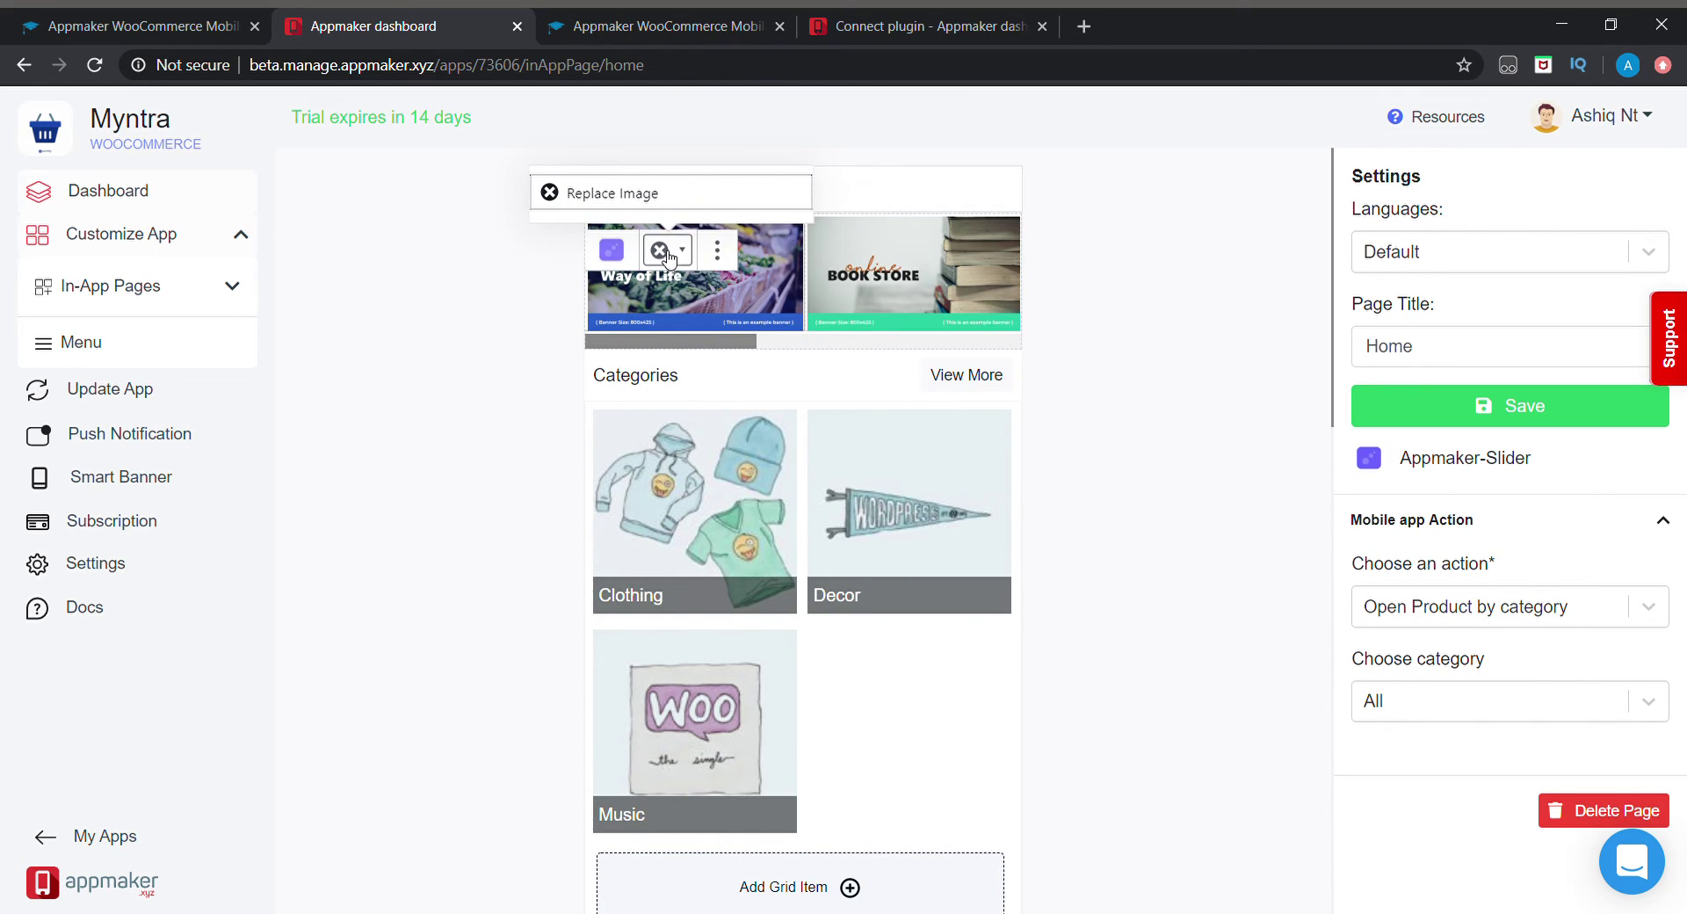
click(629, 197)
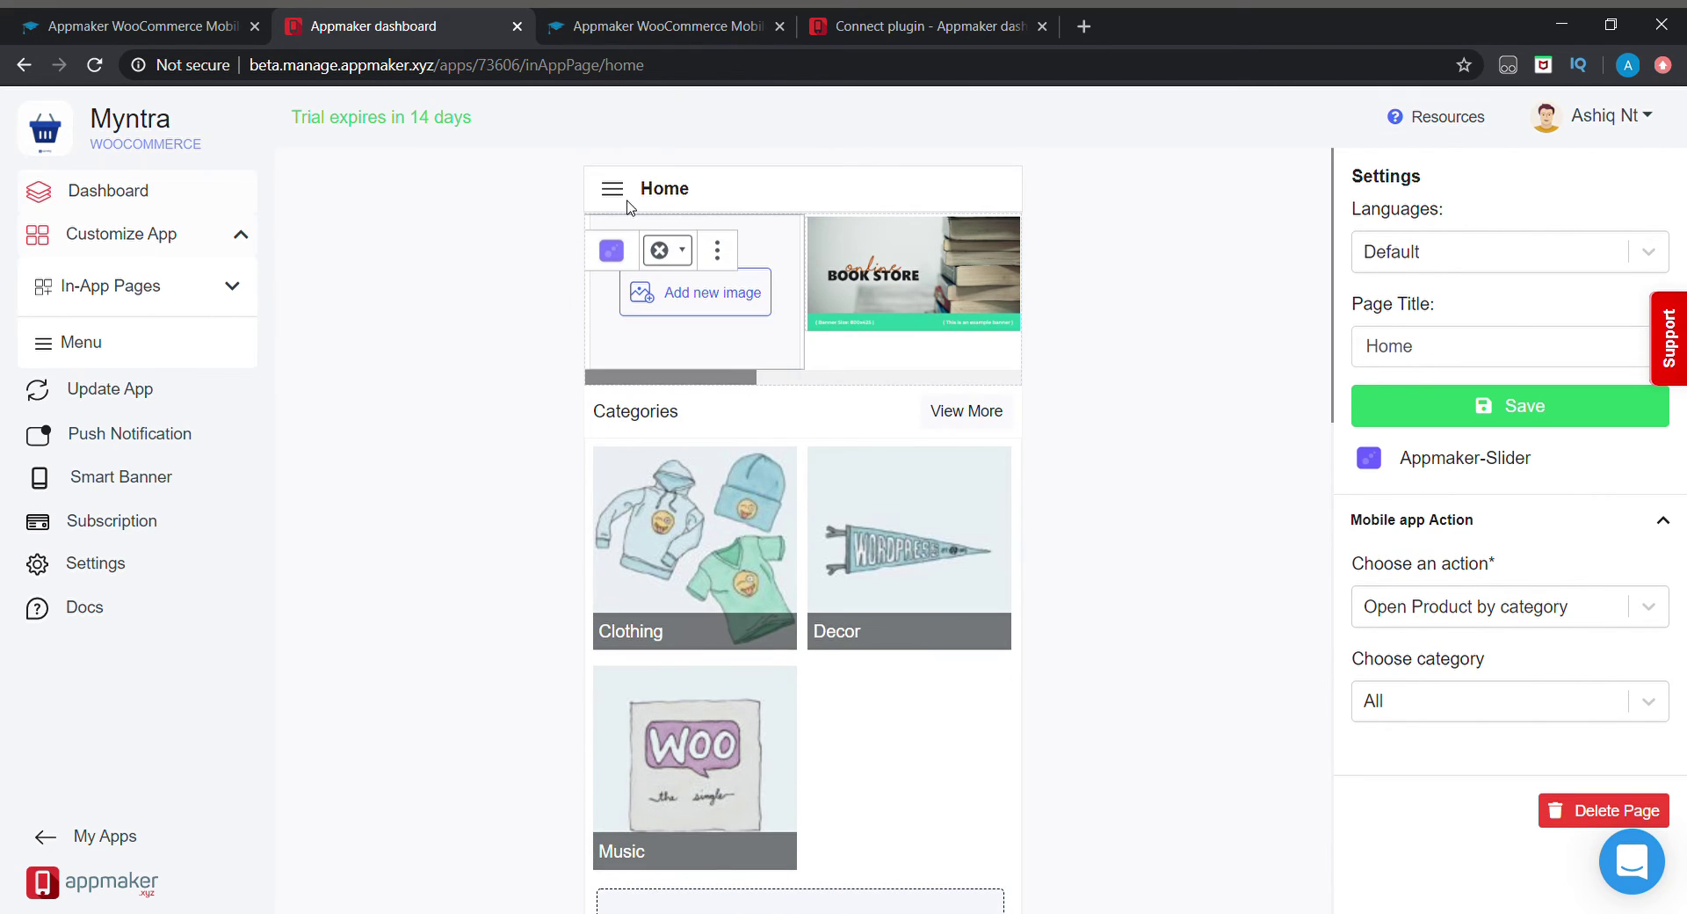
click(677, 293)
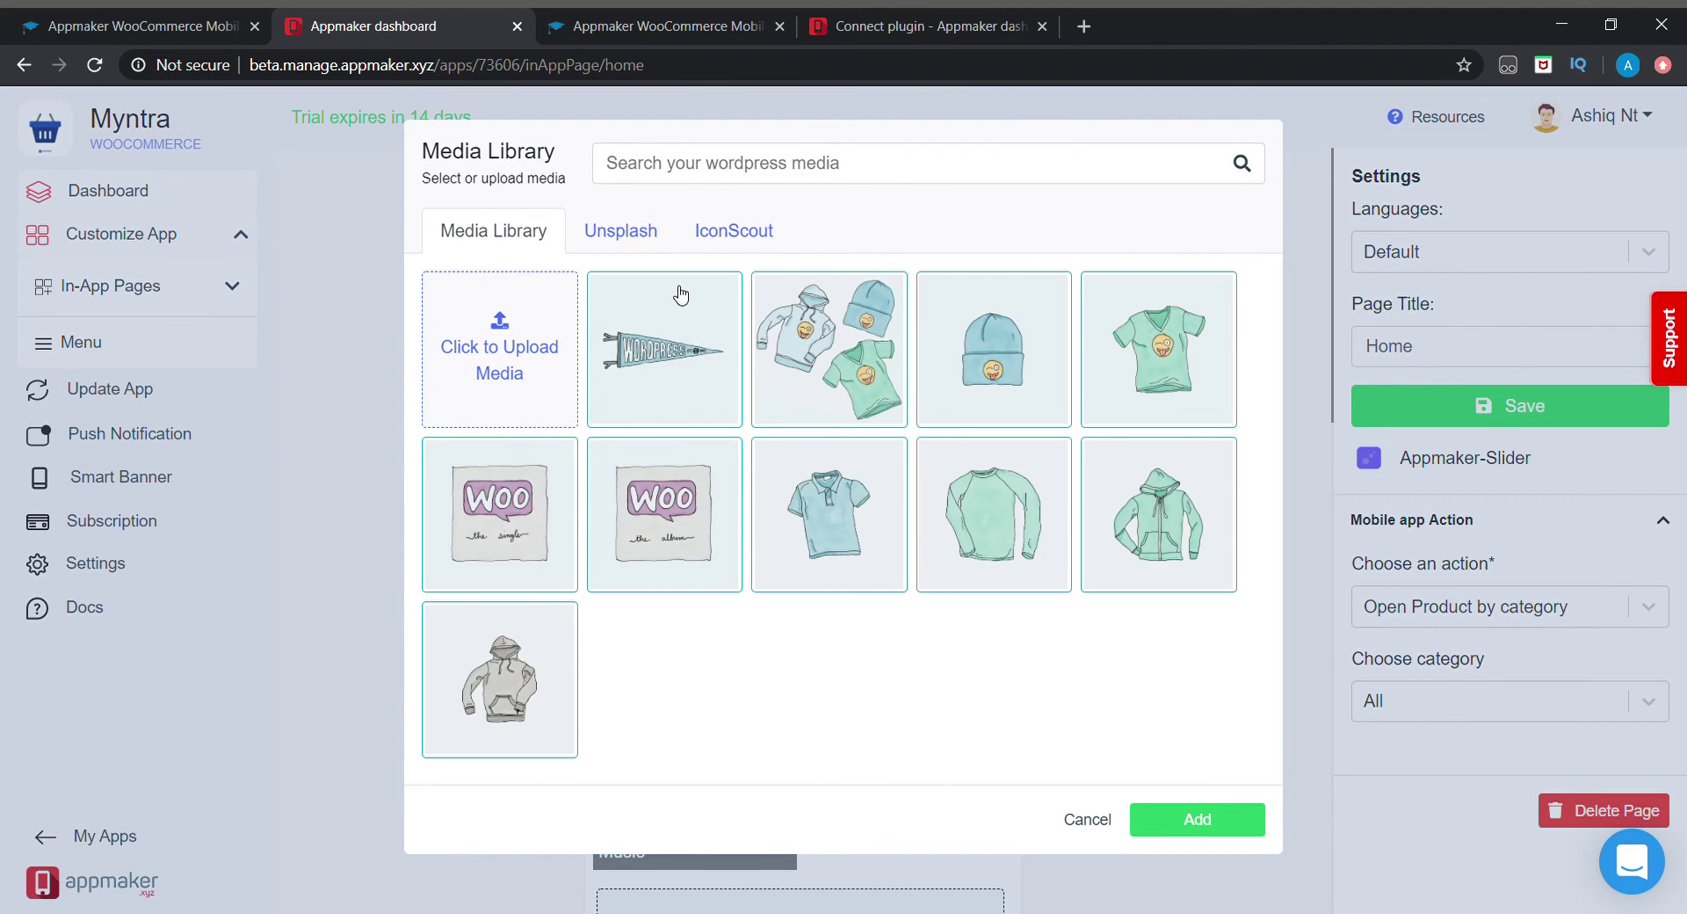
click(549, 327)
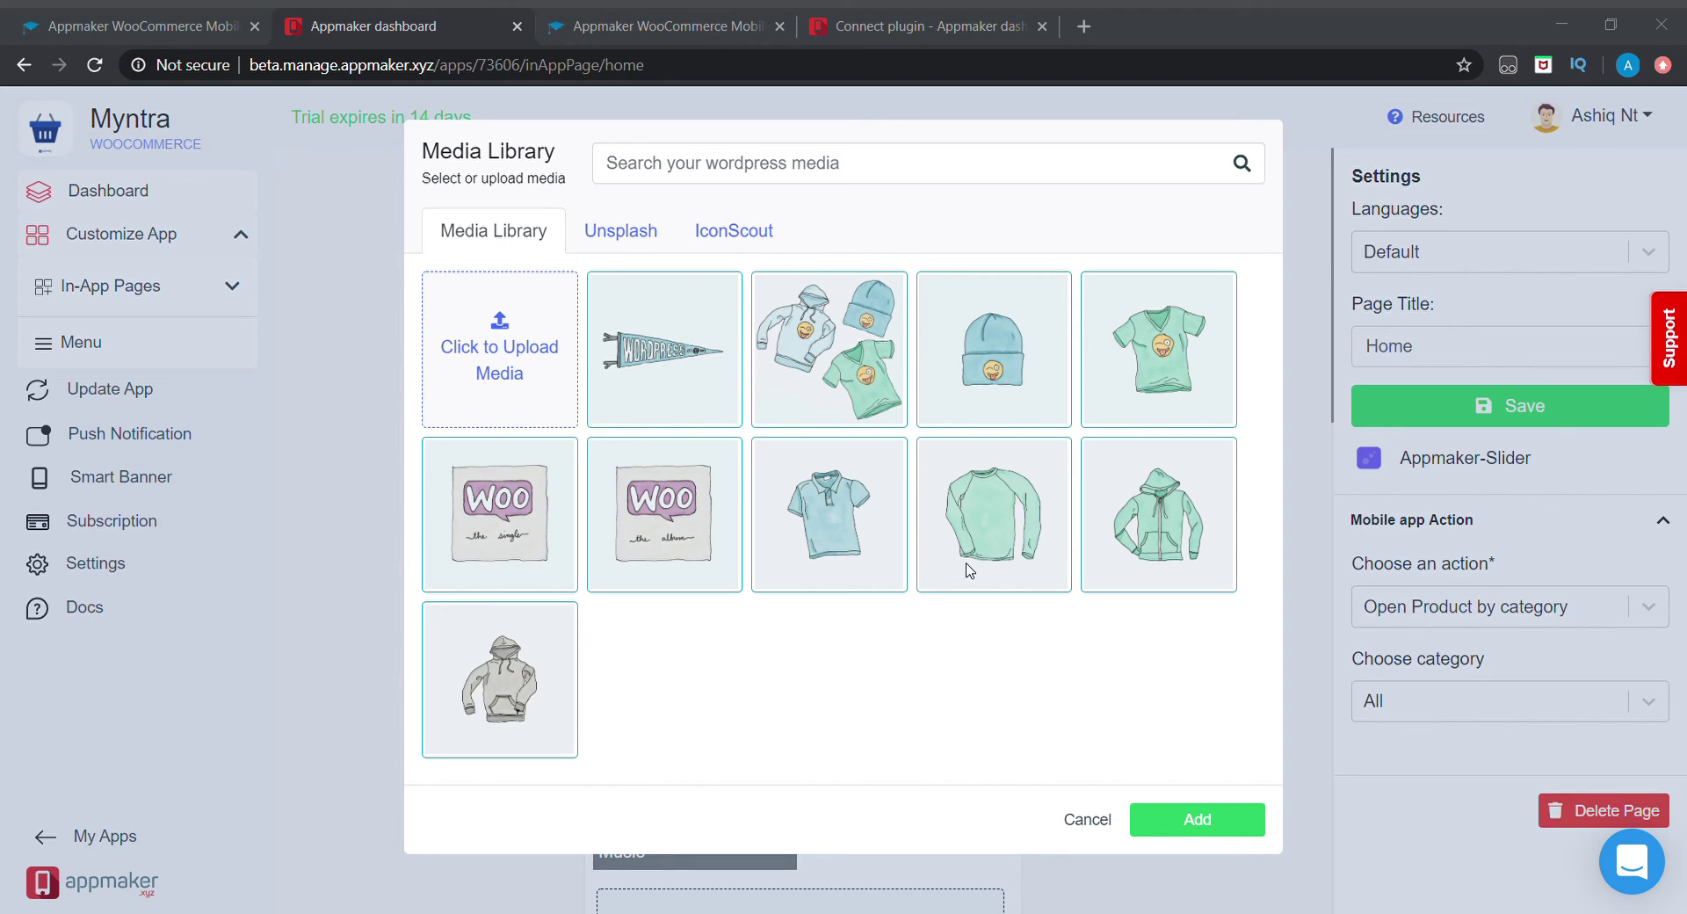
key(Return)
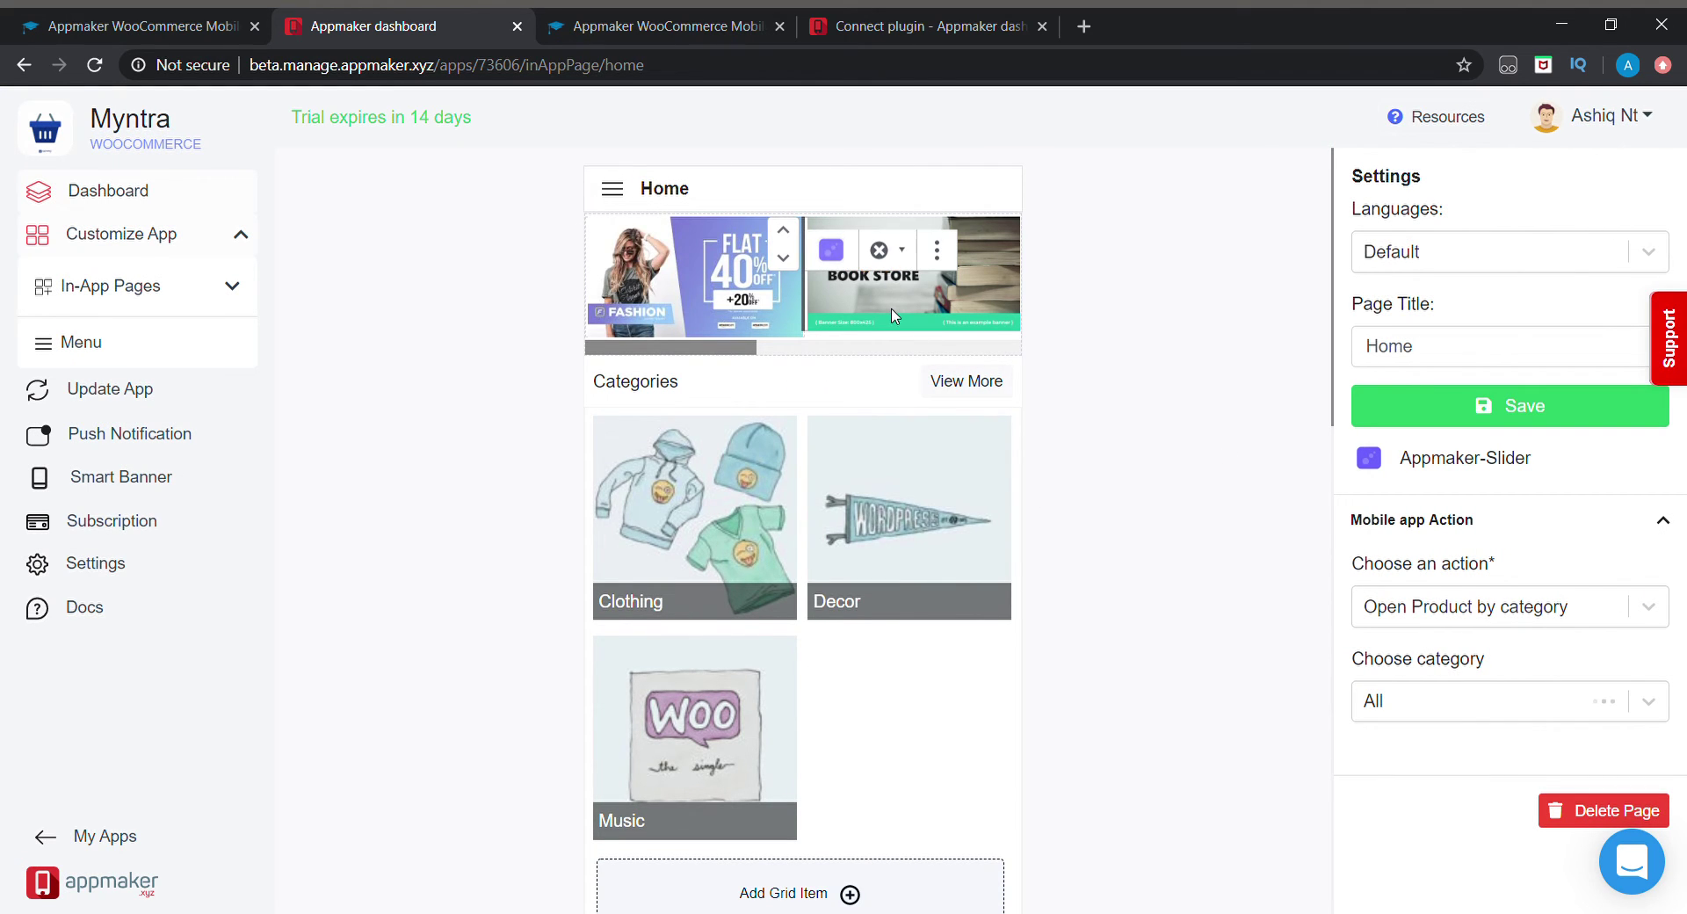
- Replace the Book Store slide with a newly uploaded Super Sale! banner
click(886, 251)
click(820, 195)
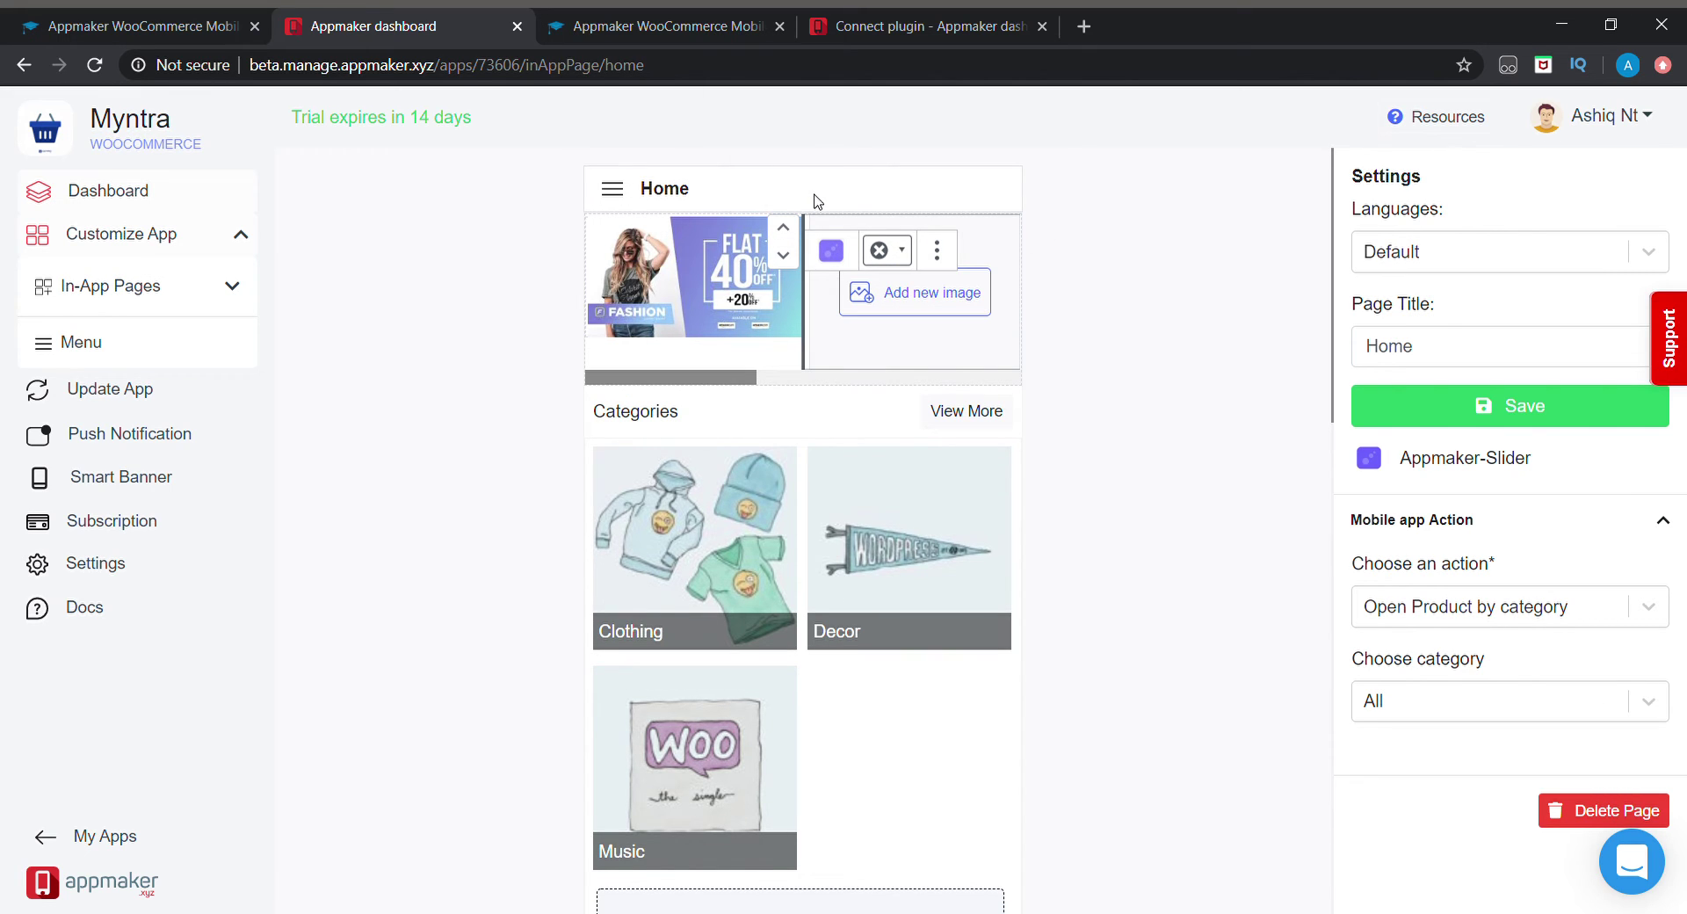
click(893, 293)
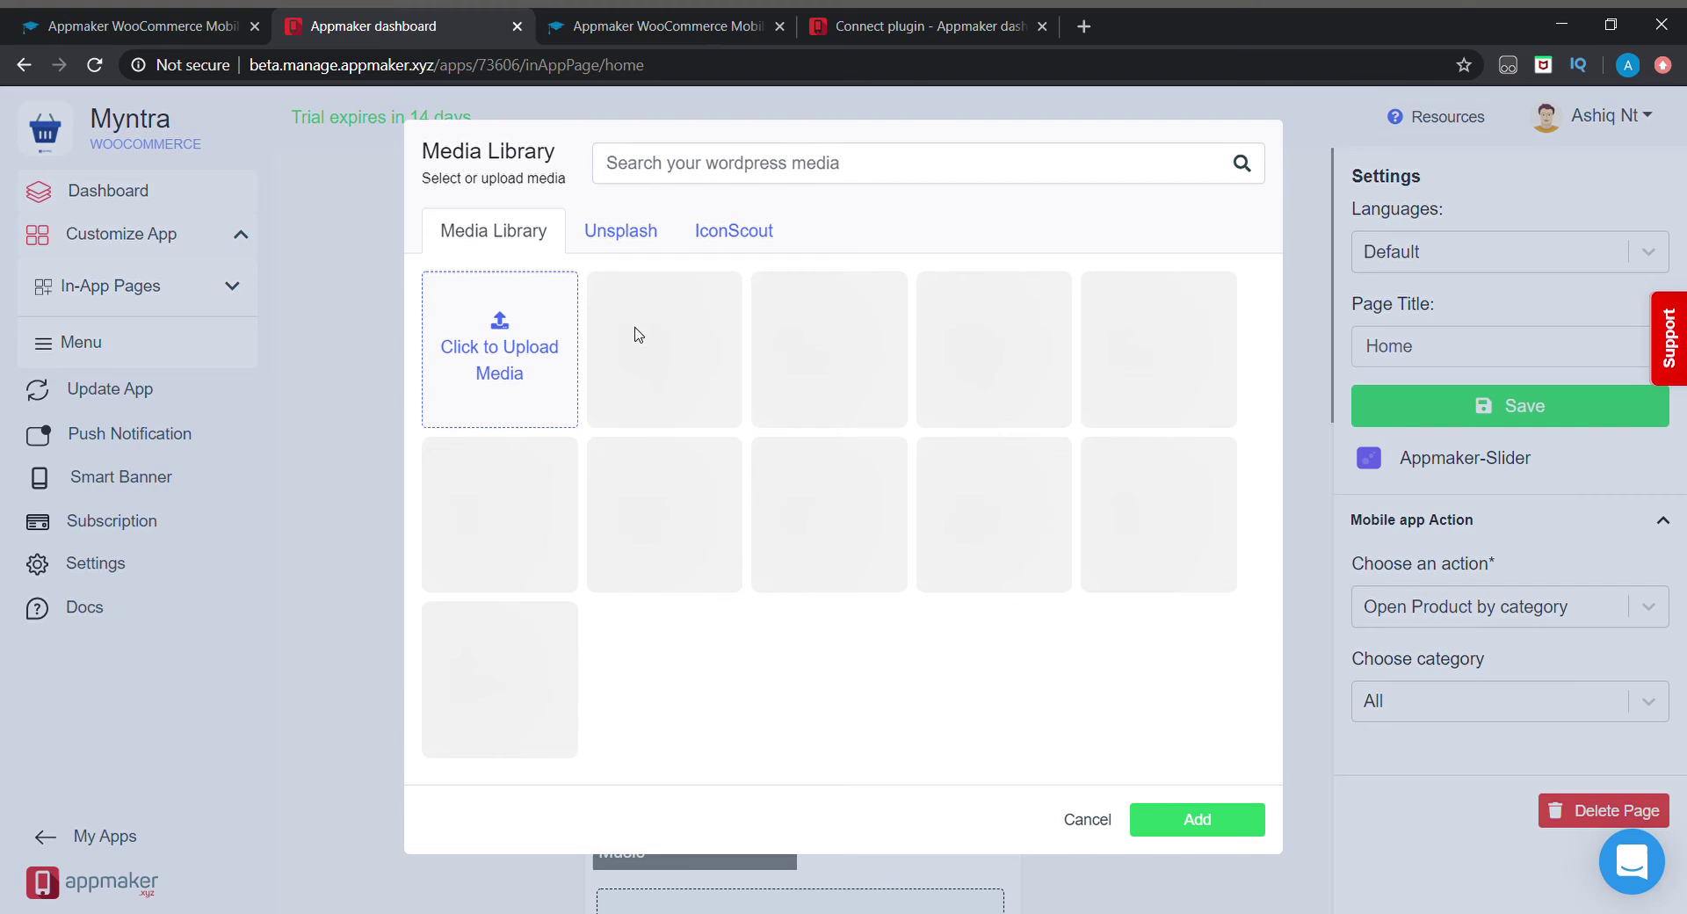
click(527, 330)
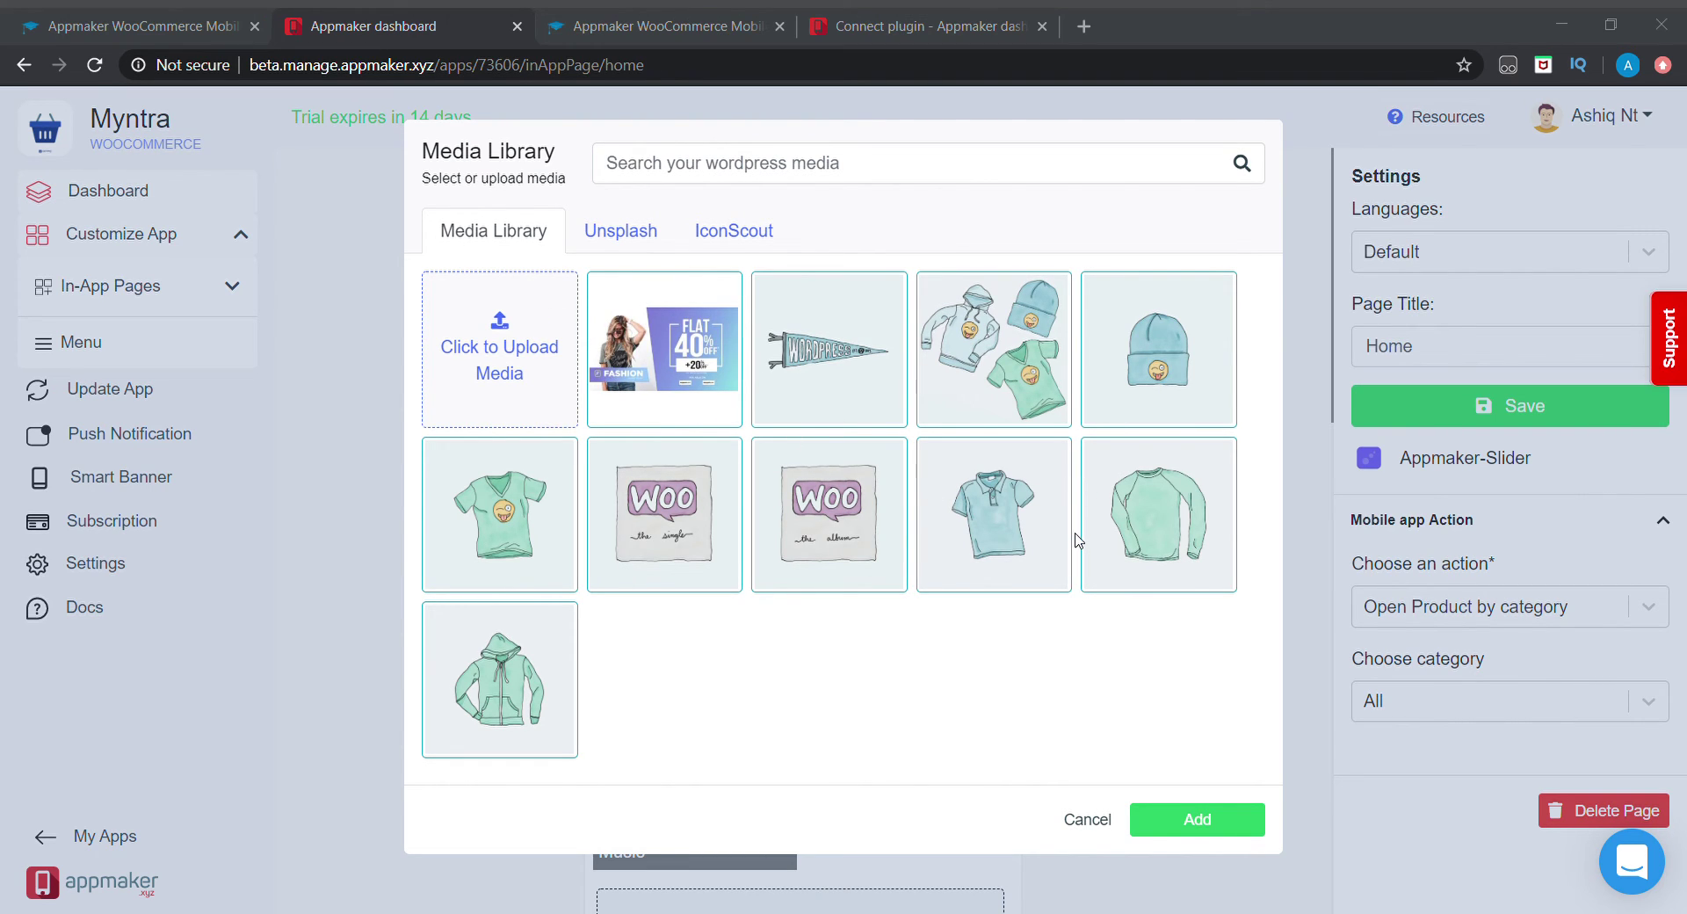
key(Return)
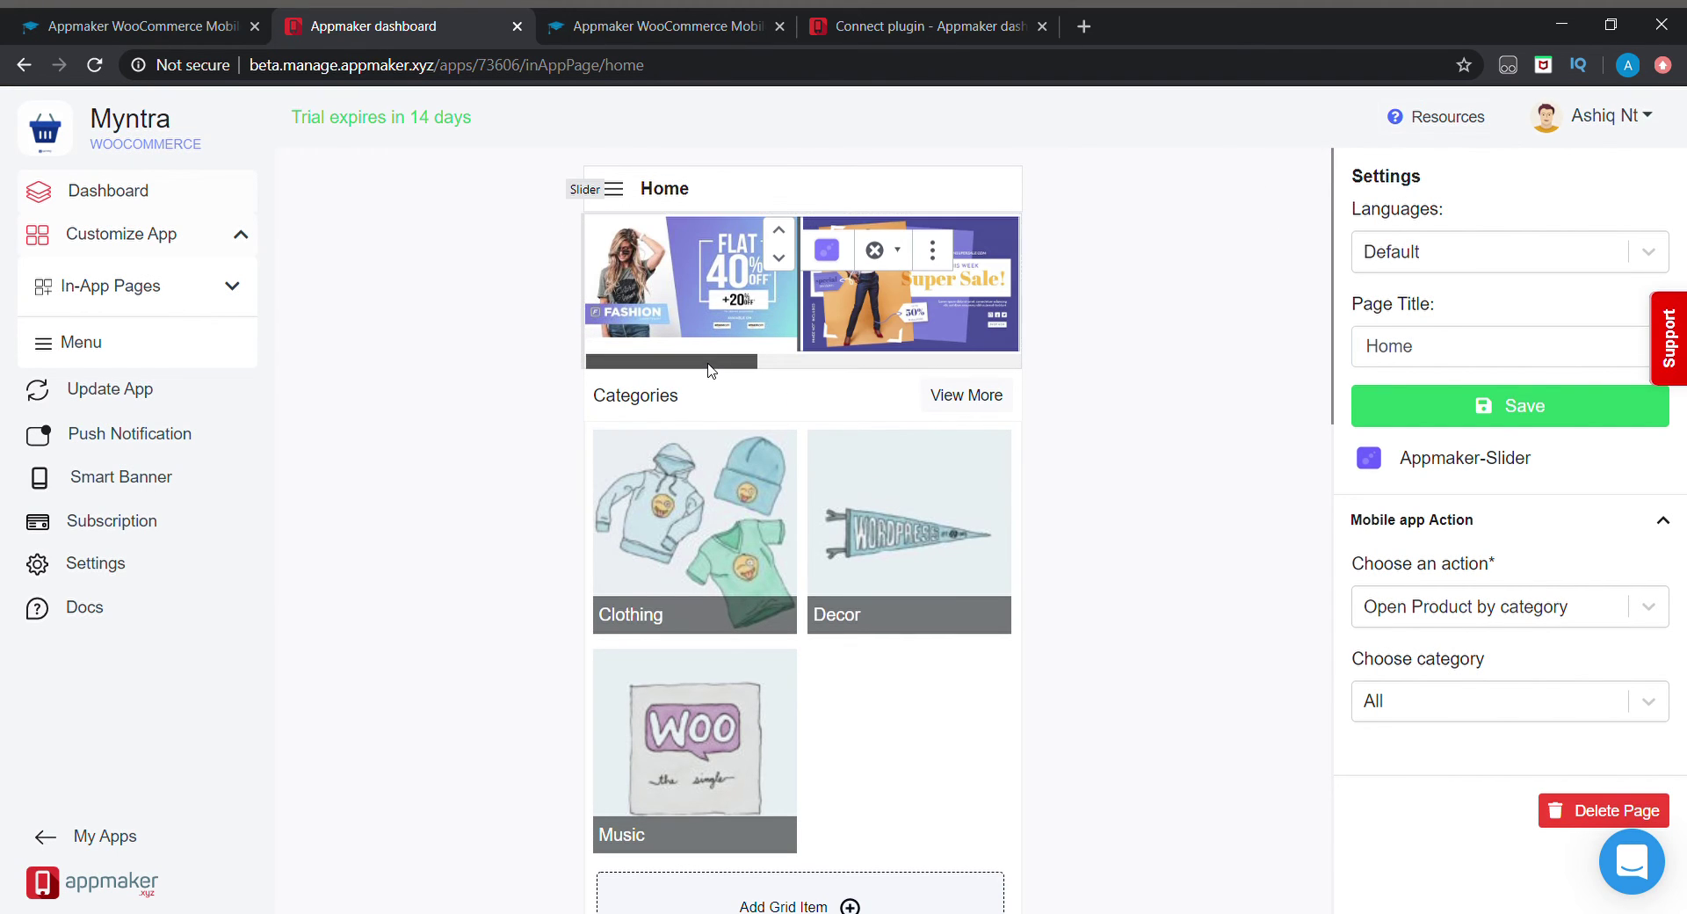
- Add a new empty item to the Categories grid beside Music
click(794, 373)
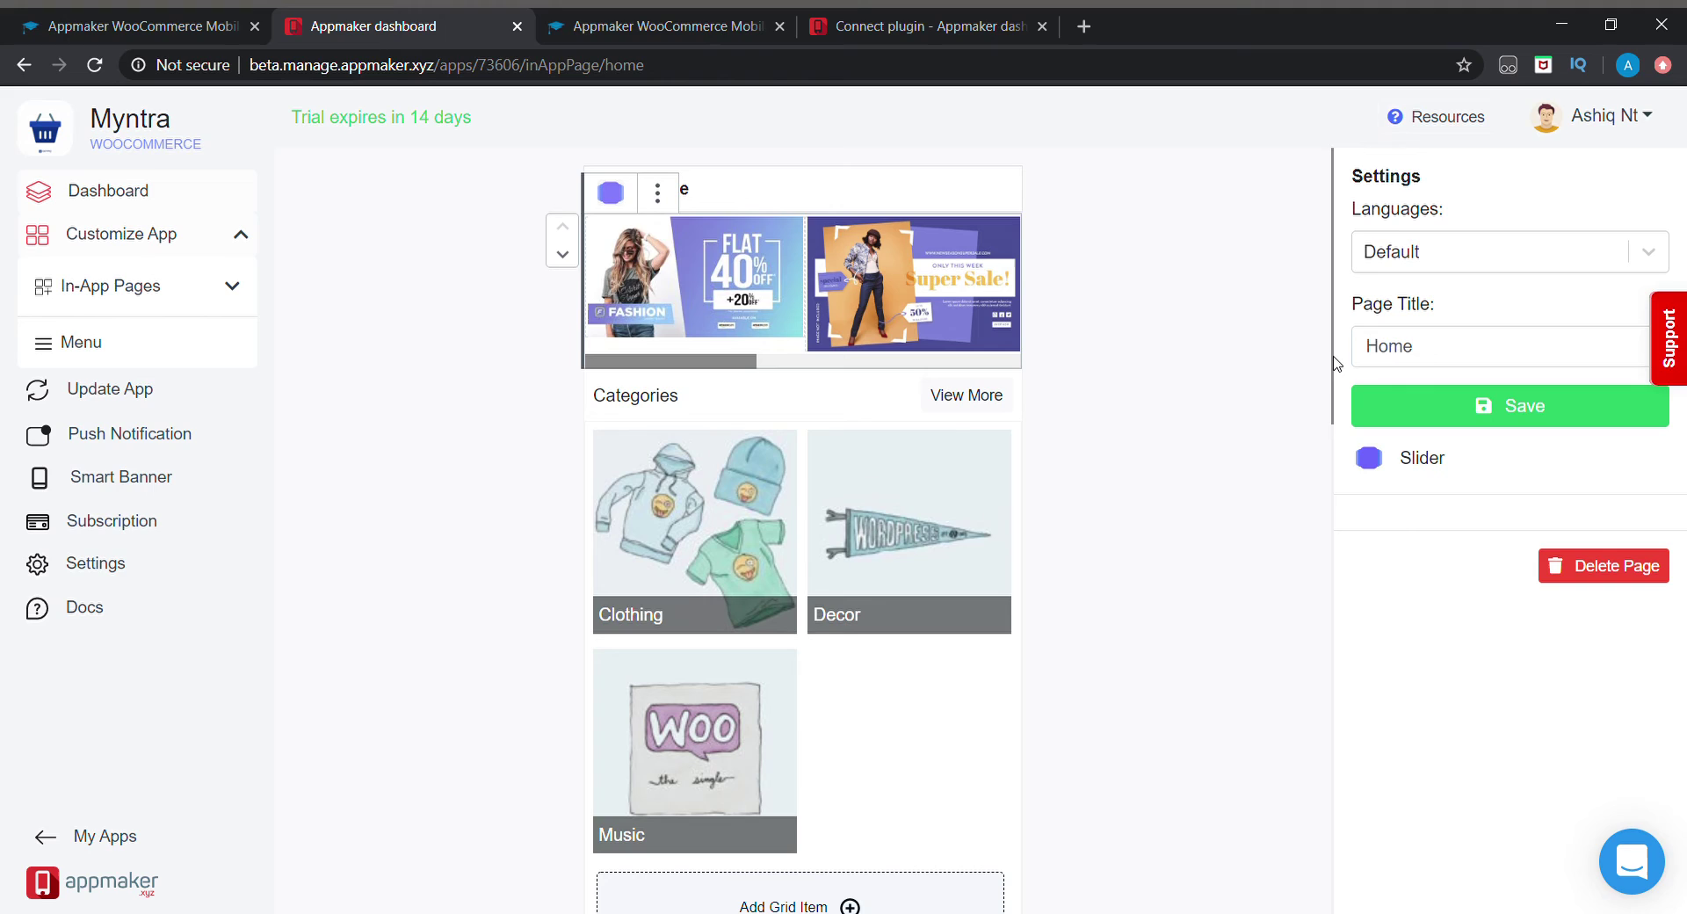
drag(1333, 367, 1331, 391)
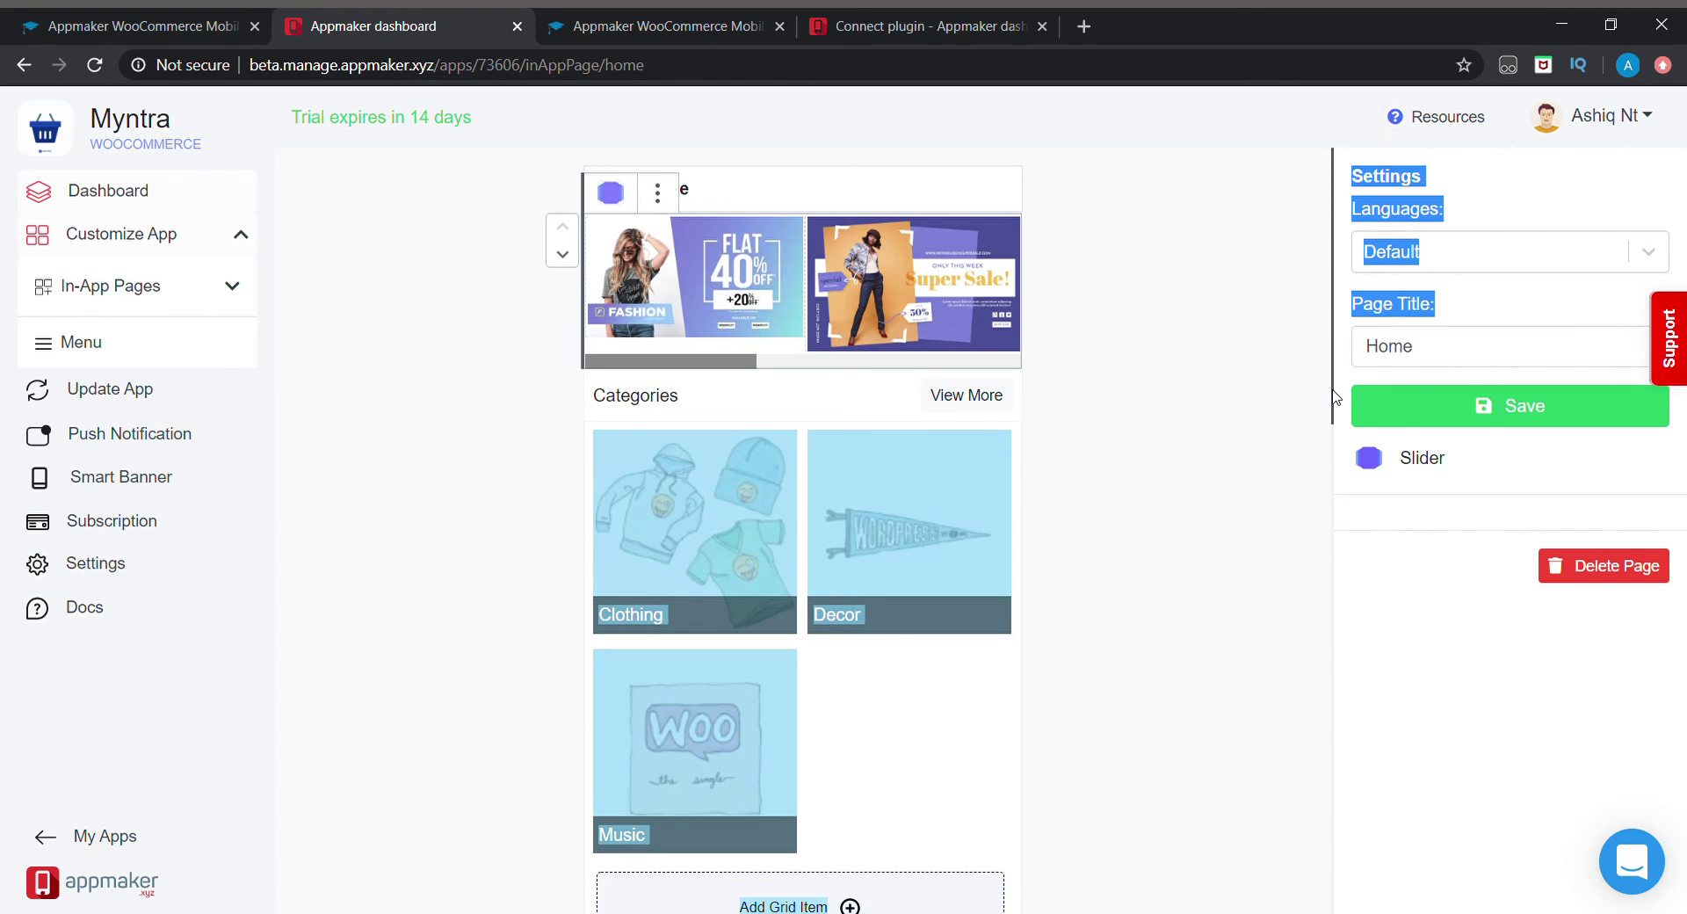
click(1331, 409)
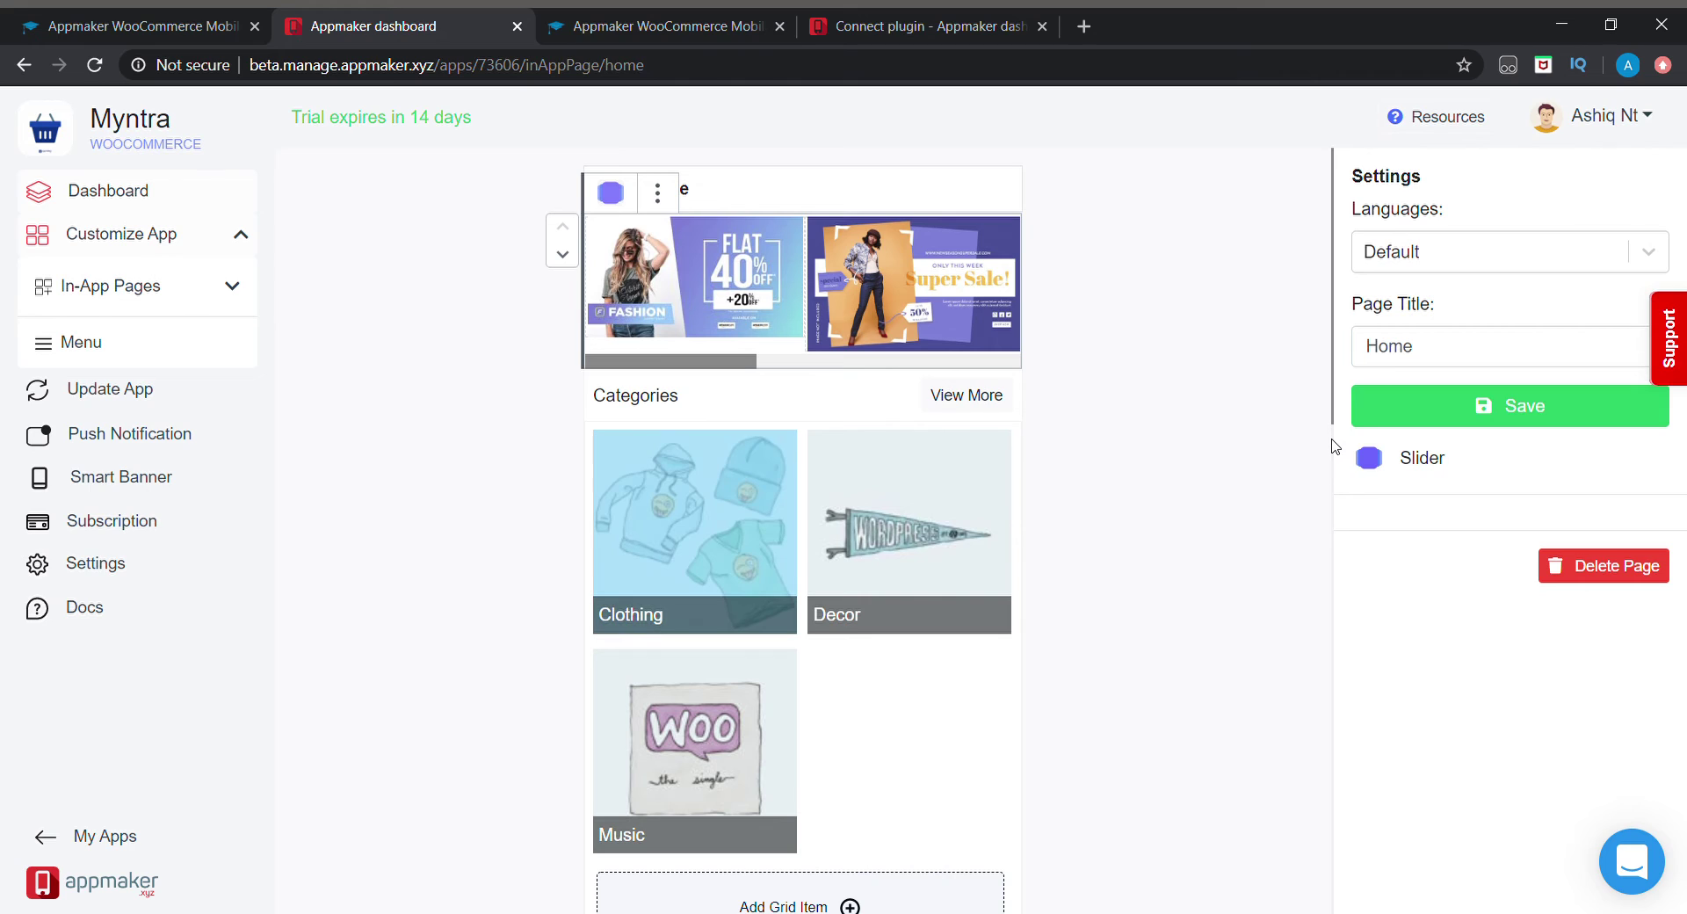
scroll(1257, 471, down, 5)
scroll(1257, 471, down, 2)
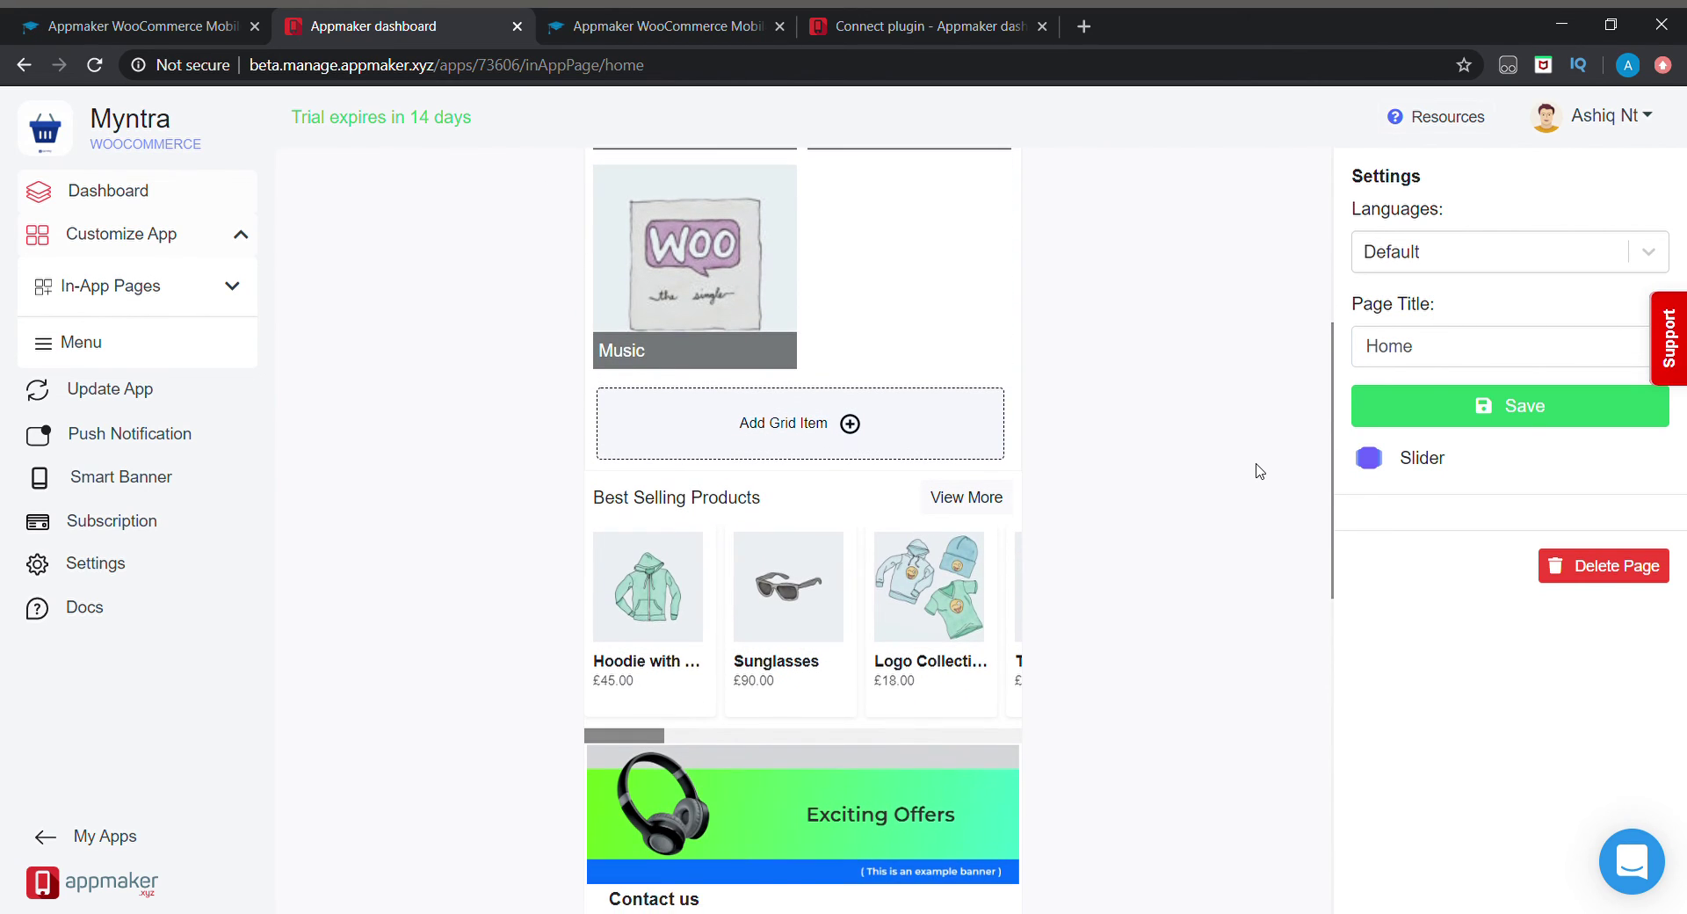
click(817, 380)
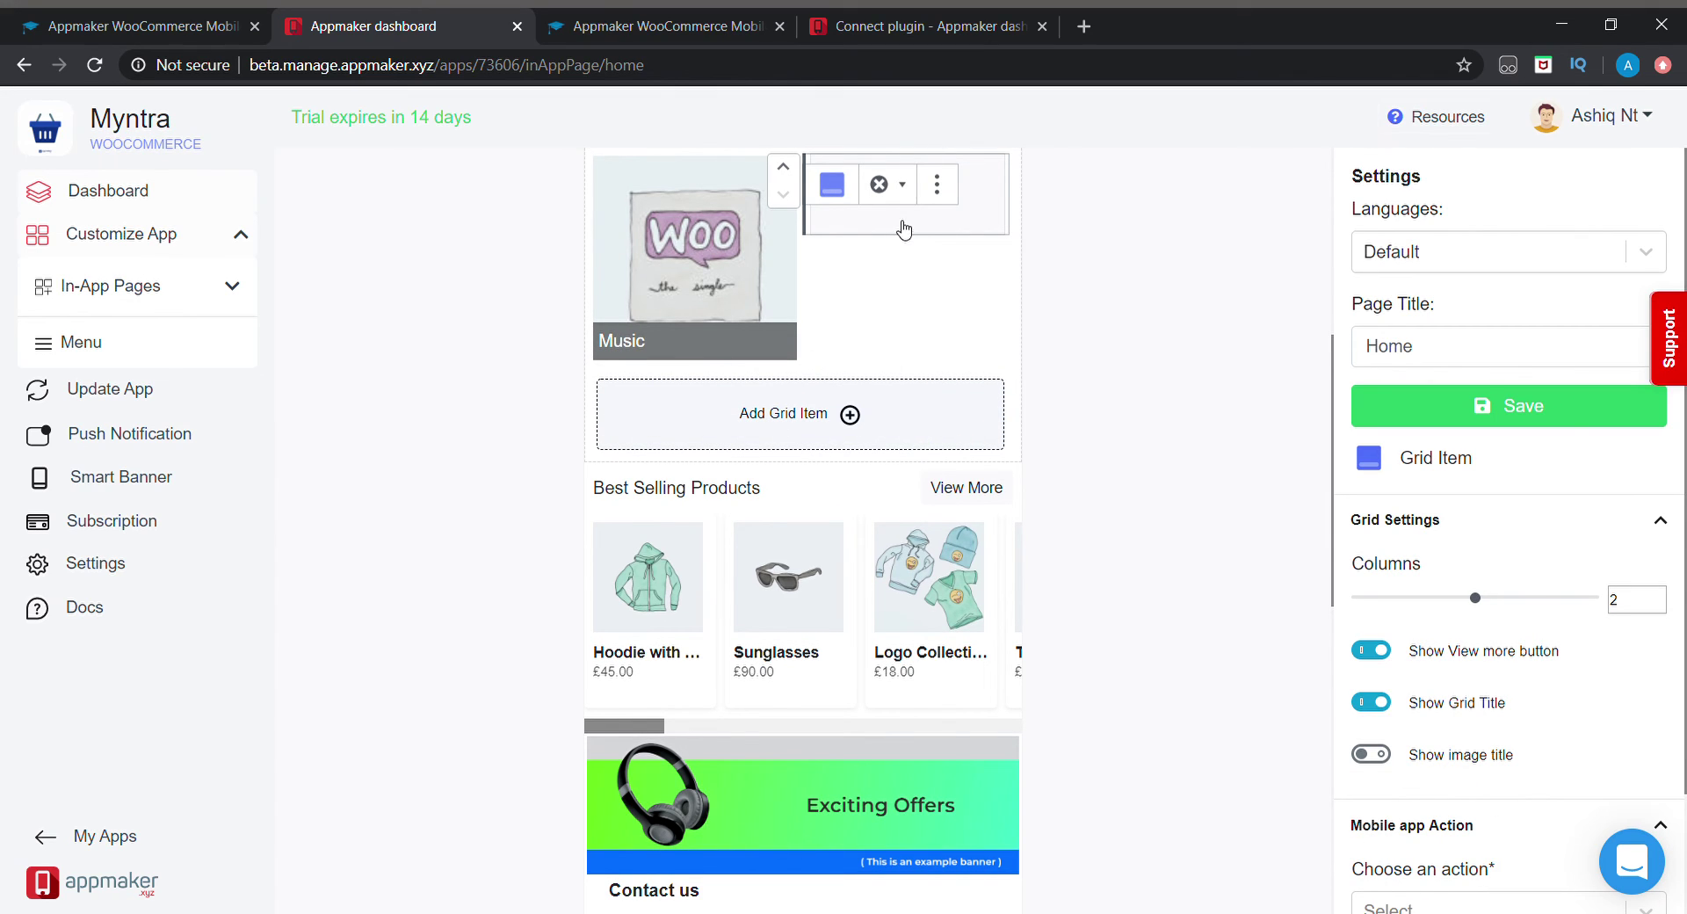
scroll(1064, 360, down, 1)
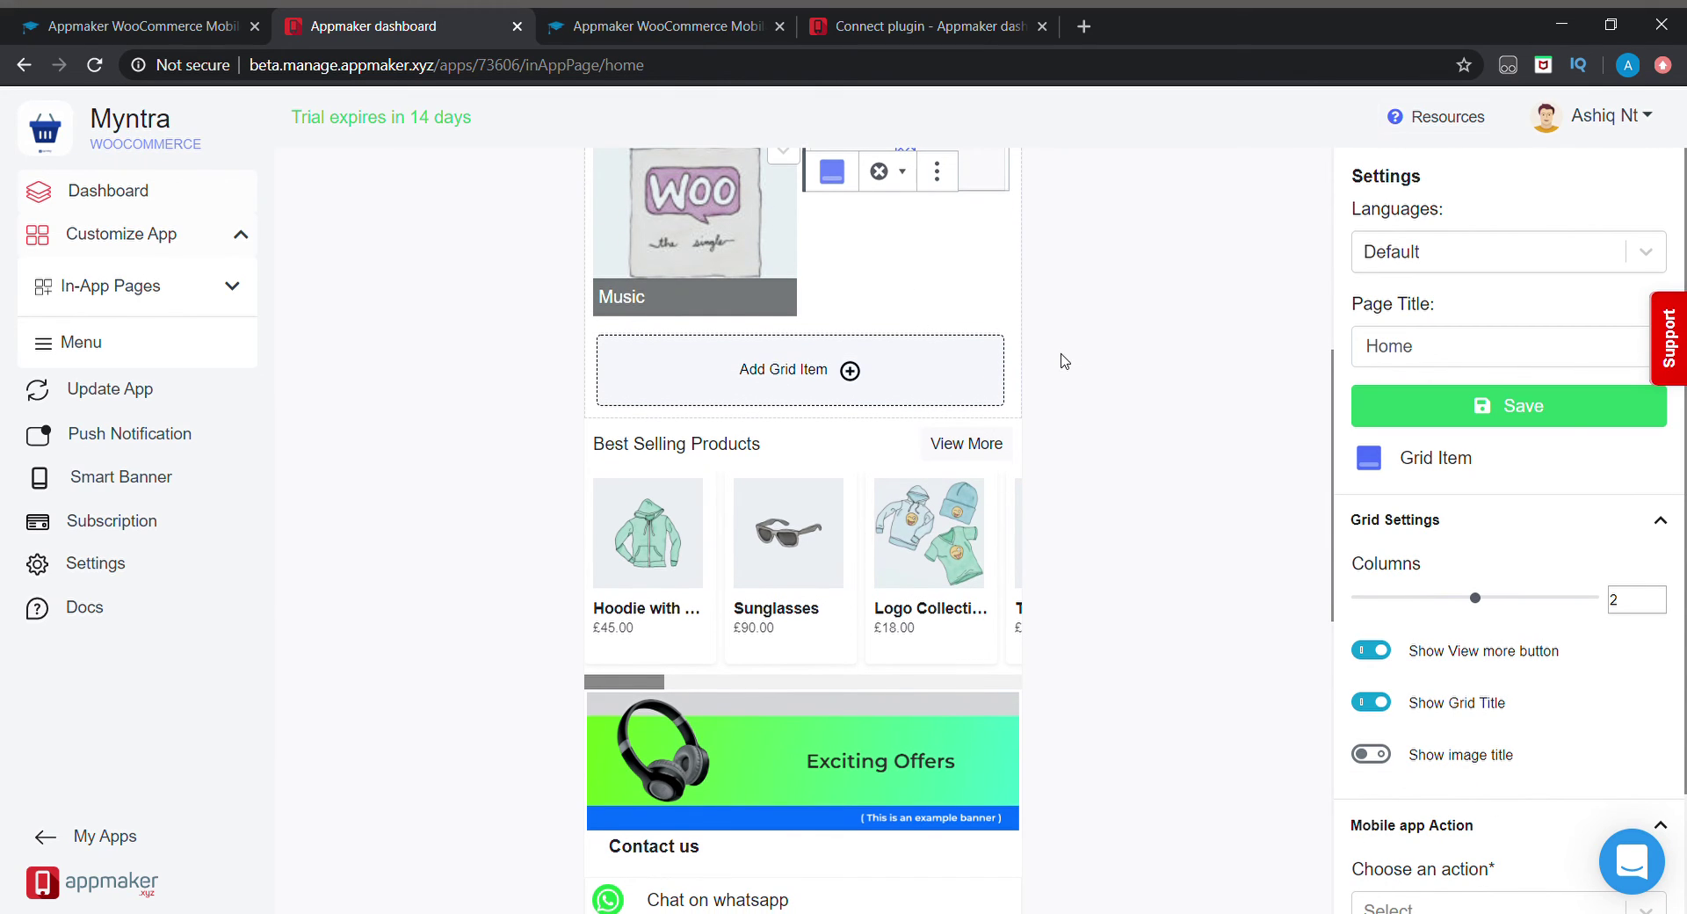
scroll(1063, 360, down, 7)
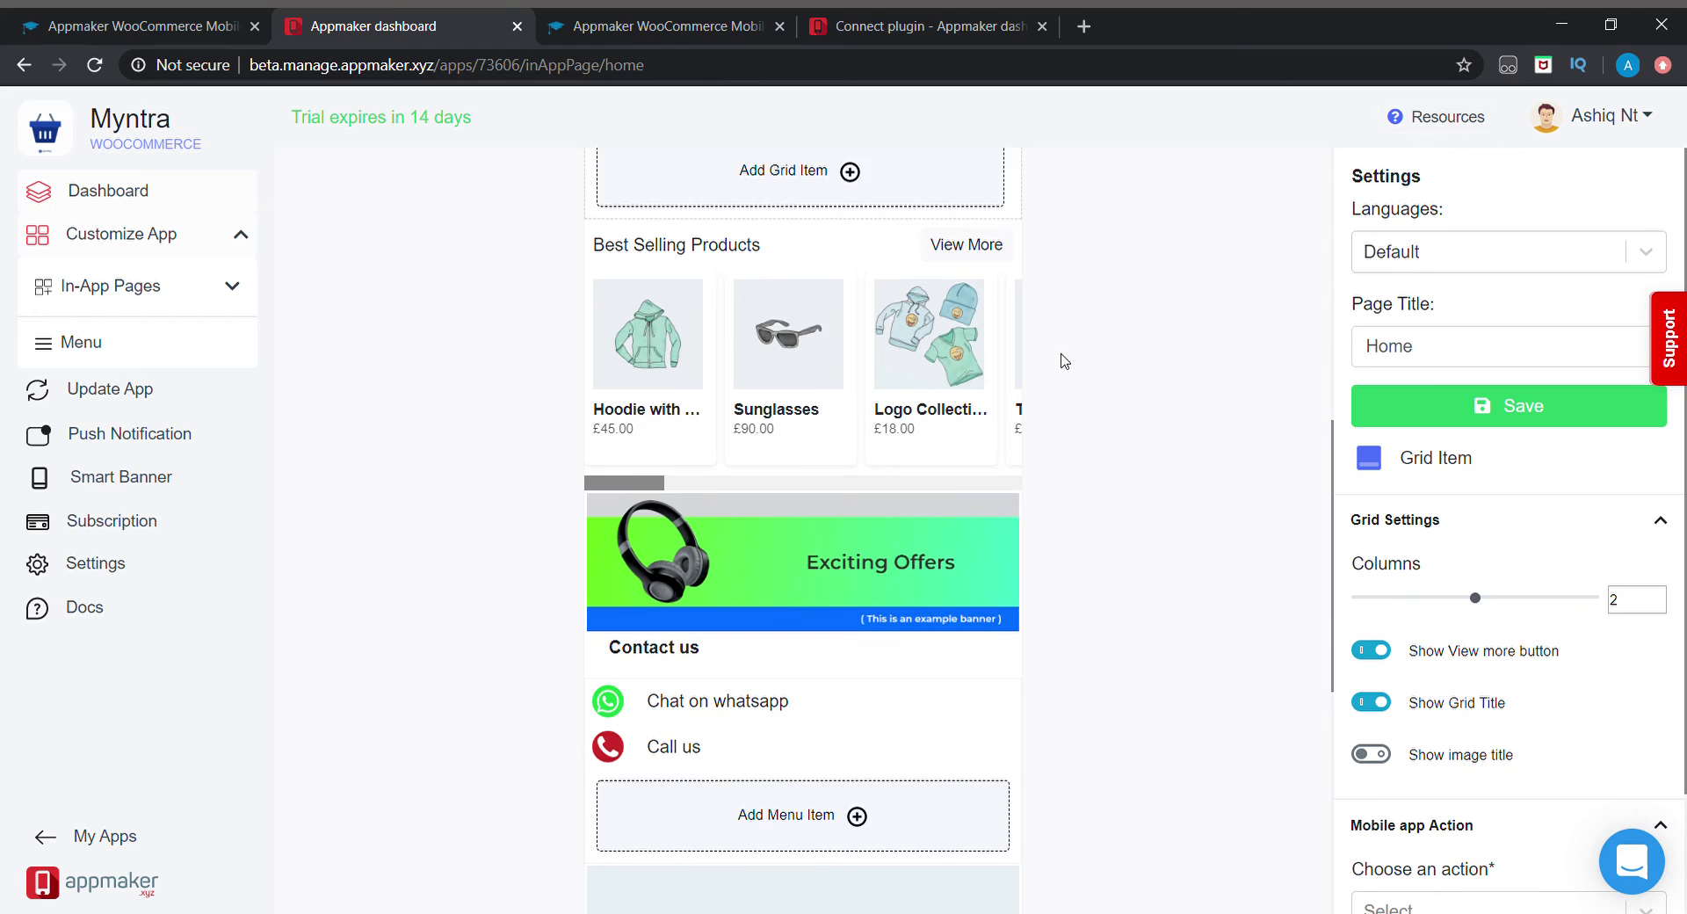
scroll(1064, 361, up, 3)
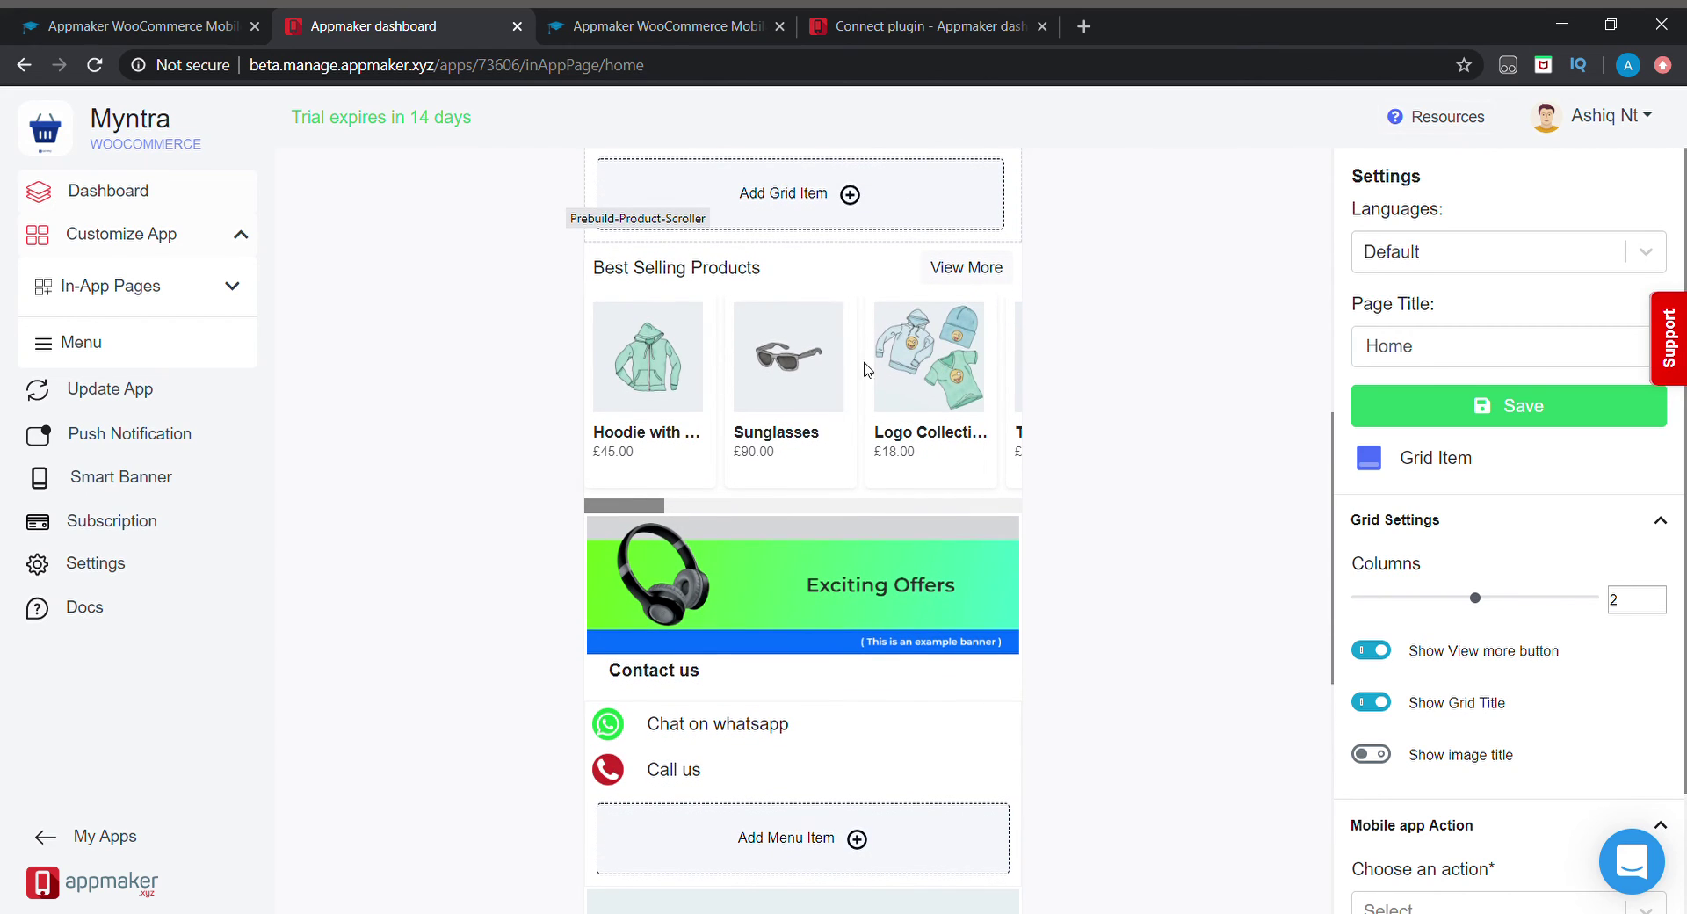
drag(608, 503, 1047, 530)
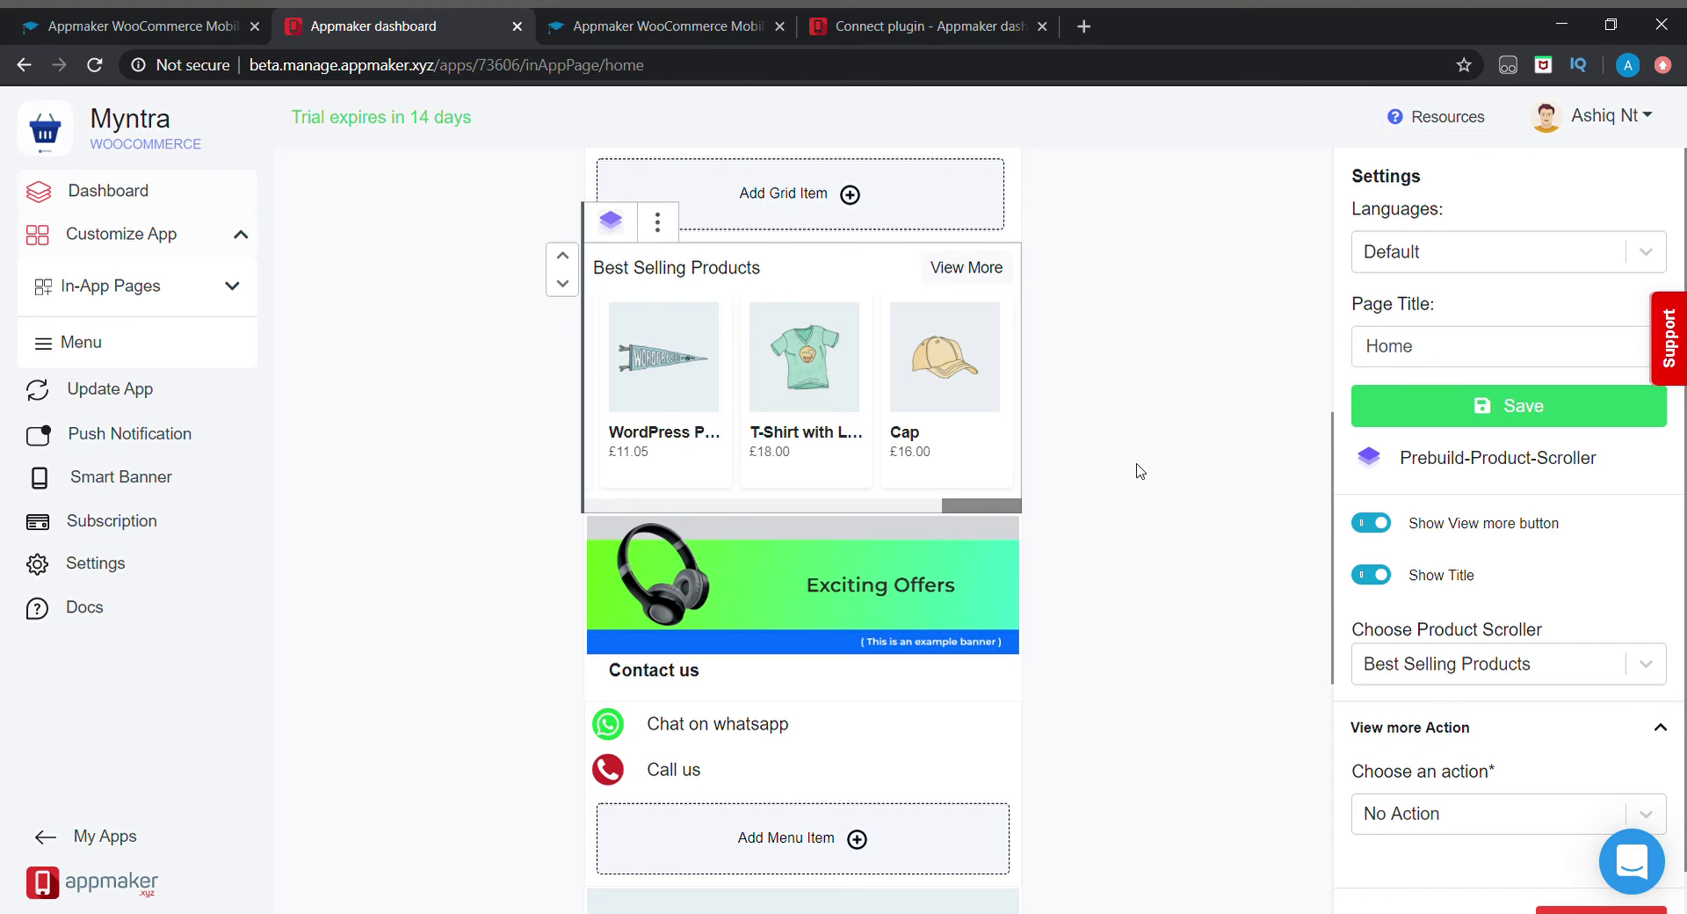
scroll(1139, 471, down, 3)
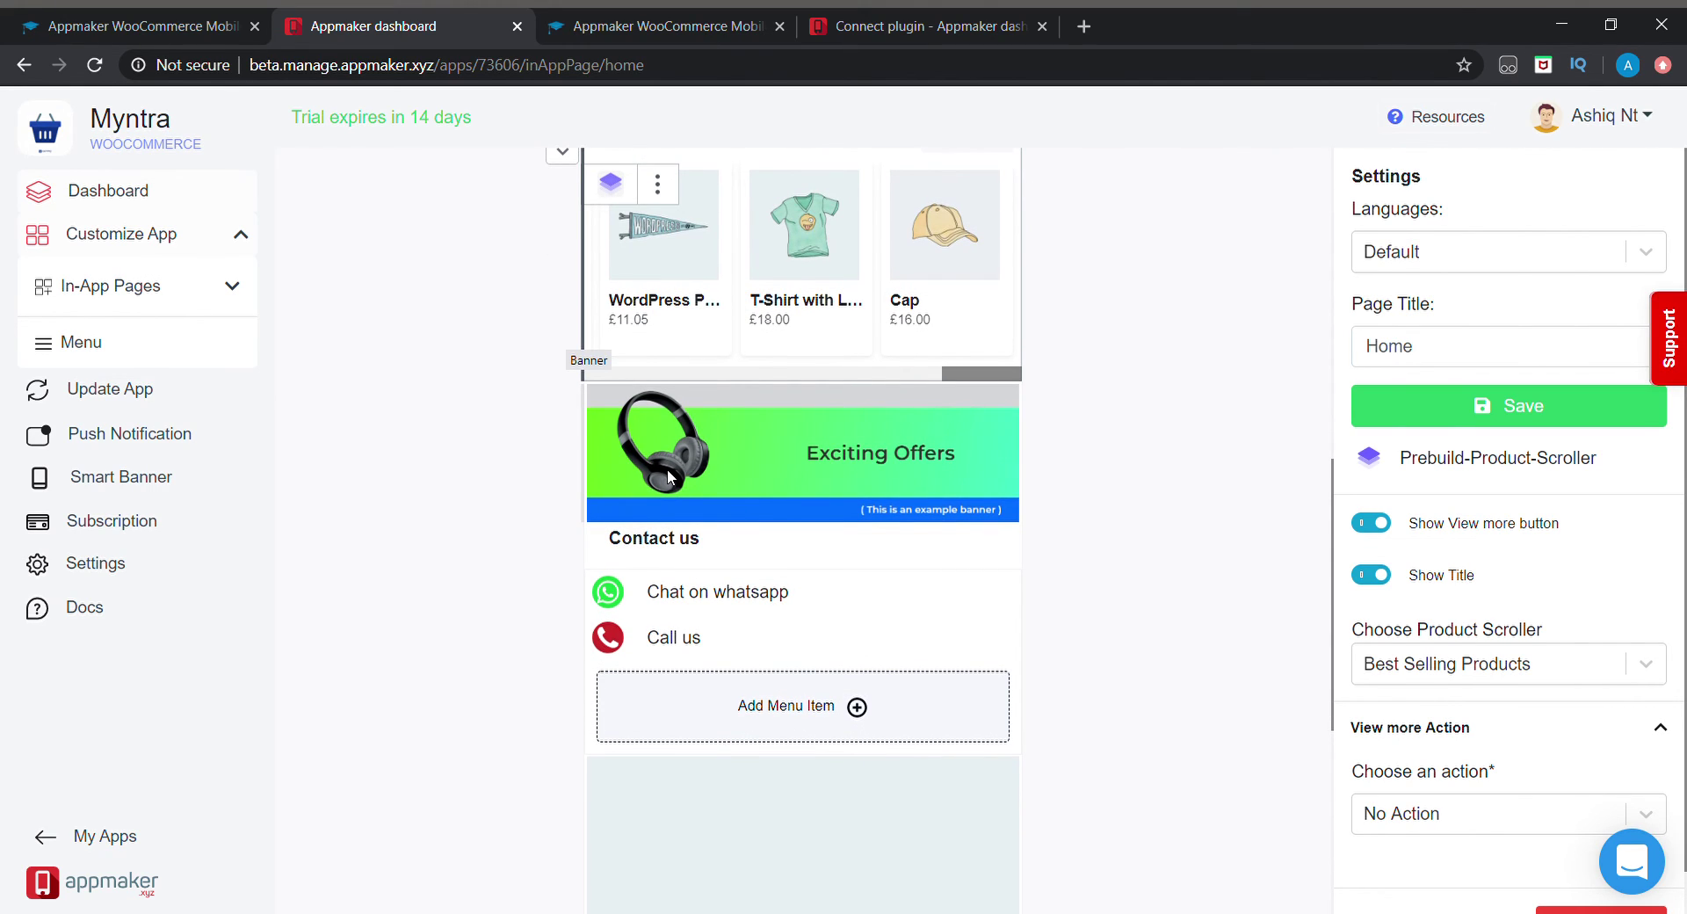
- Swap the Exciting Offers banner image for the Super Sale image from the Media Library
click(668, 472)
click(666, 364)
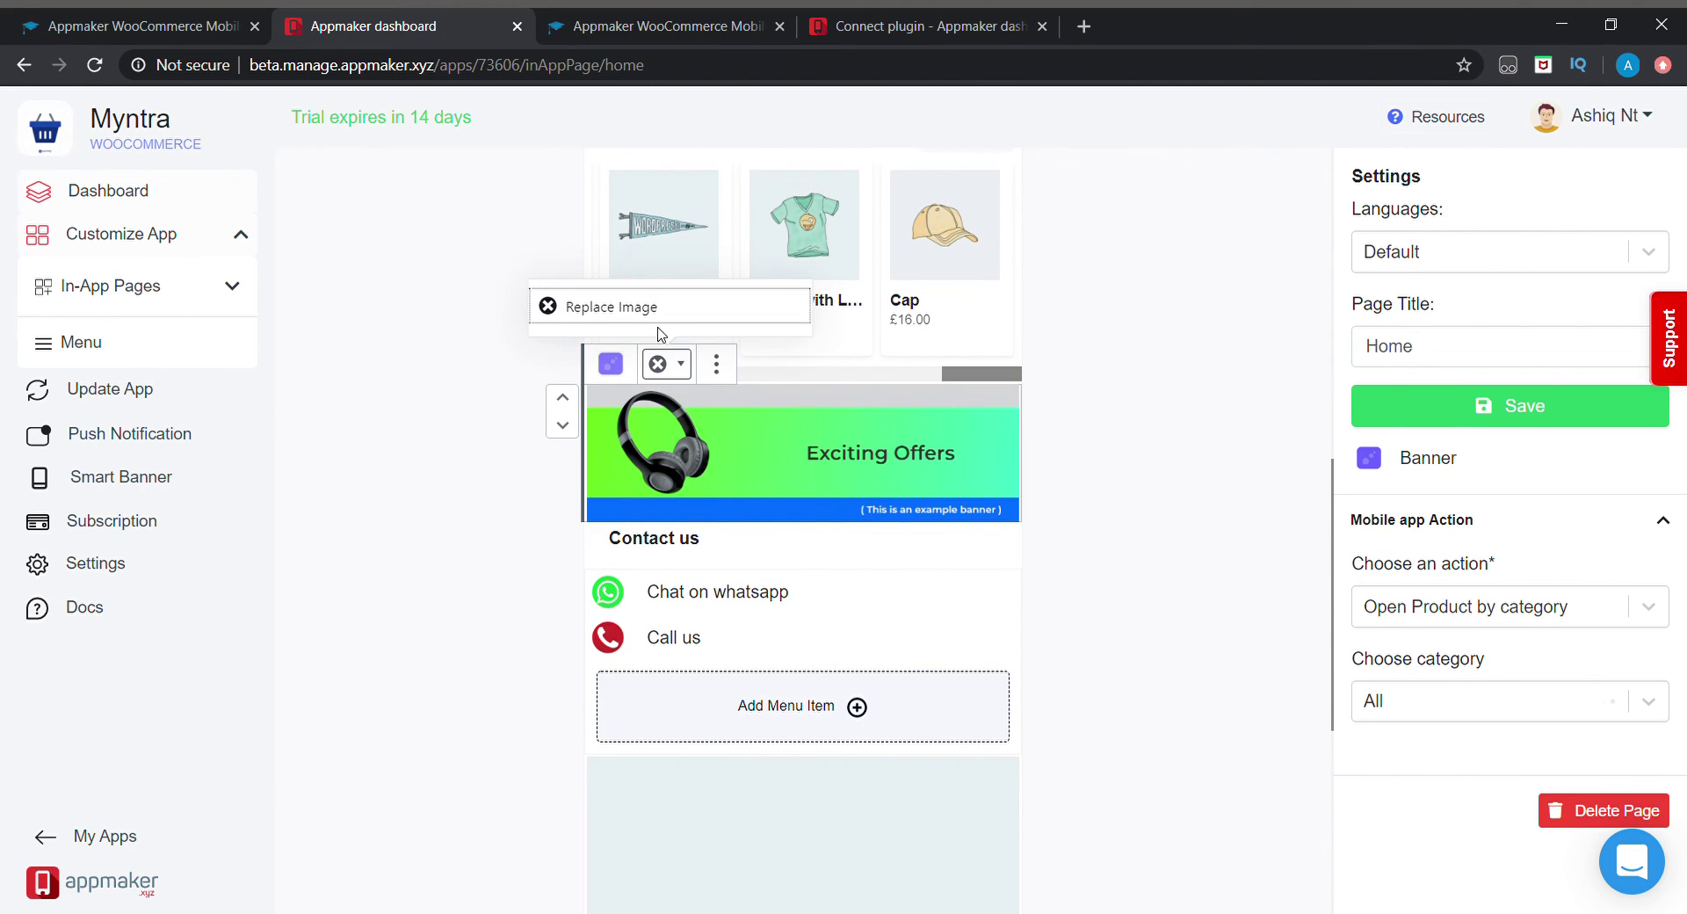
click(638, 310)
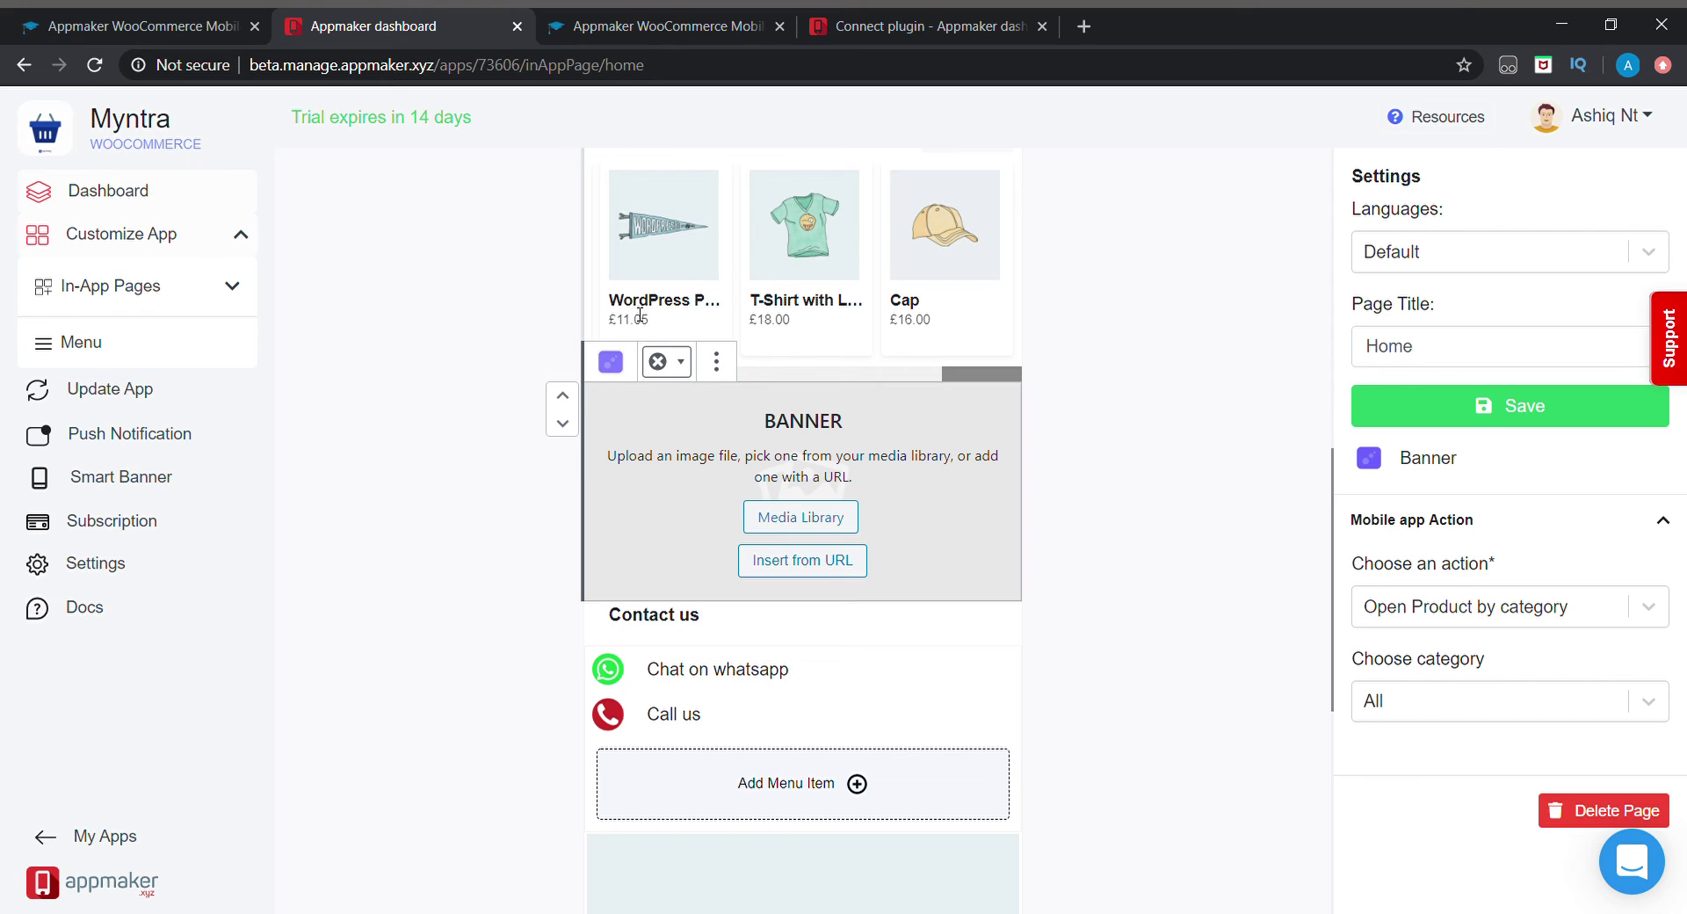
click(808, 516)
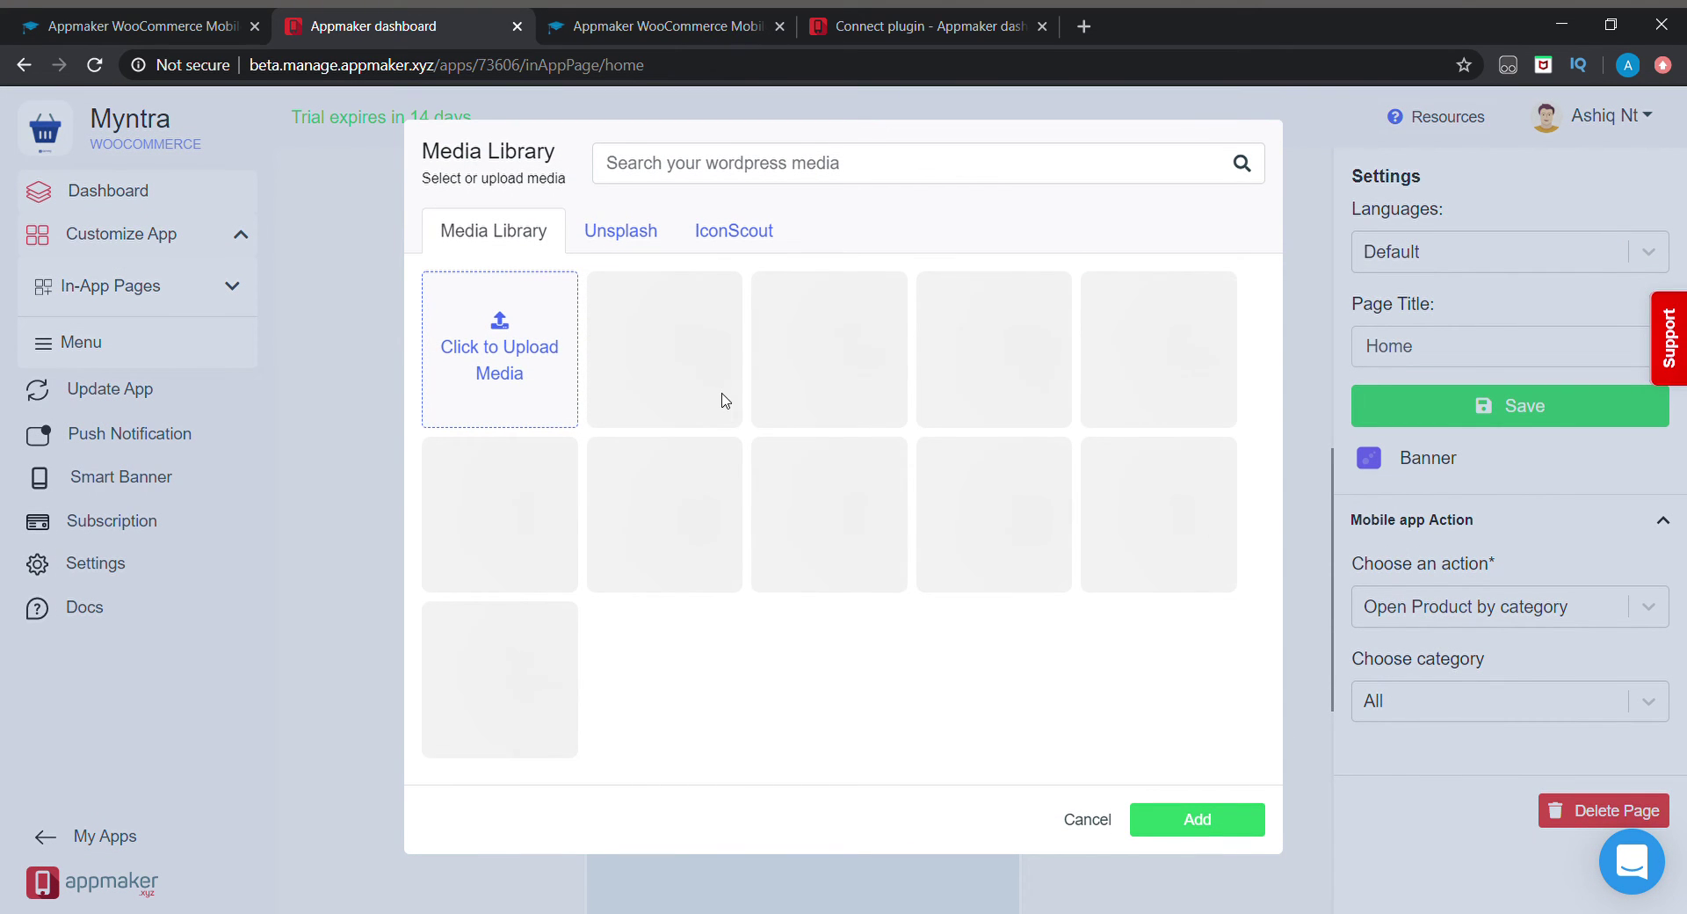
click(731, 403)
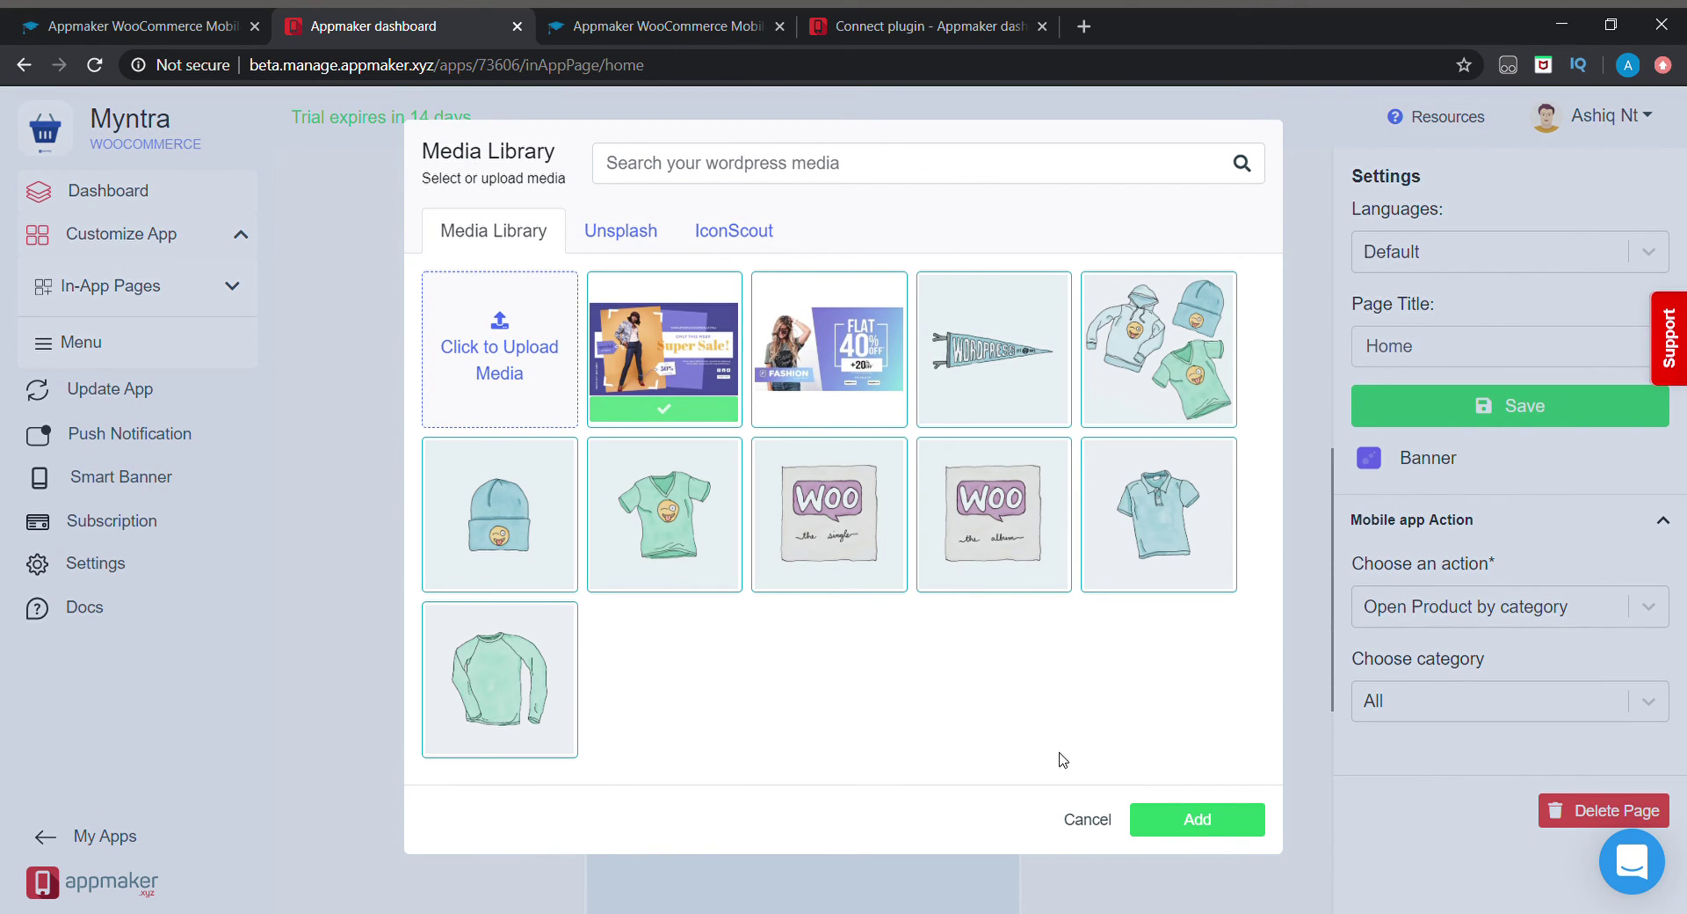
click(1183, 837)
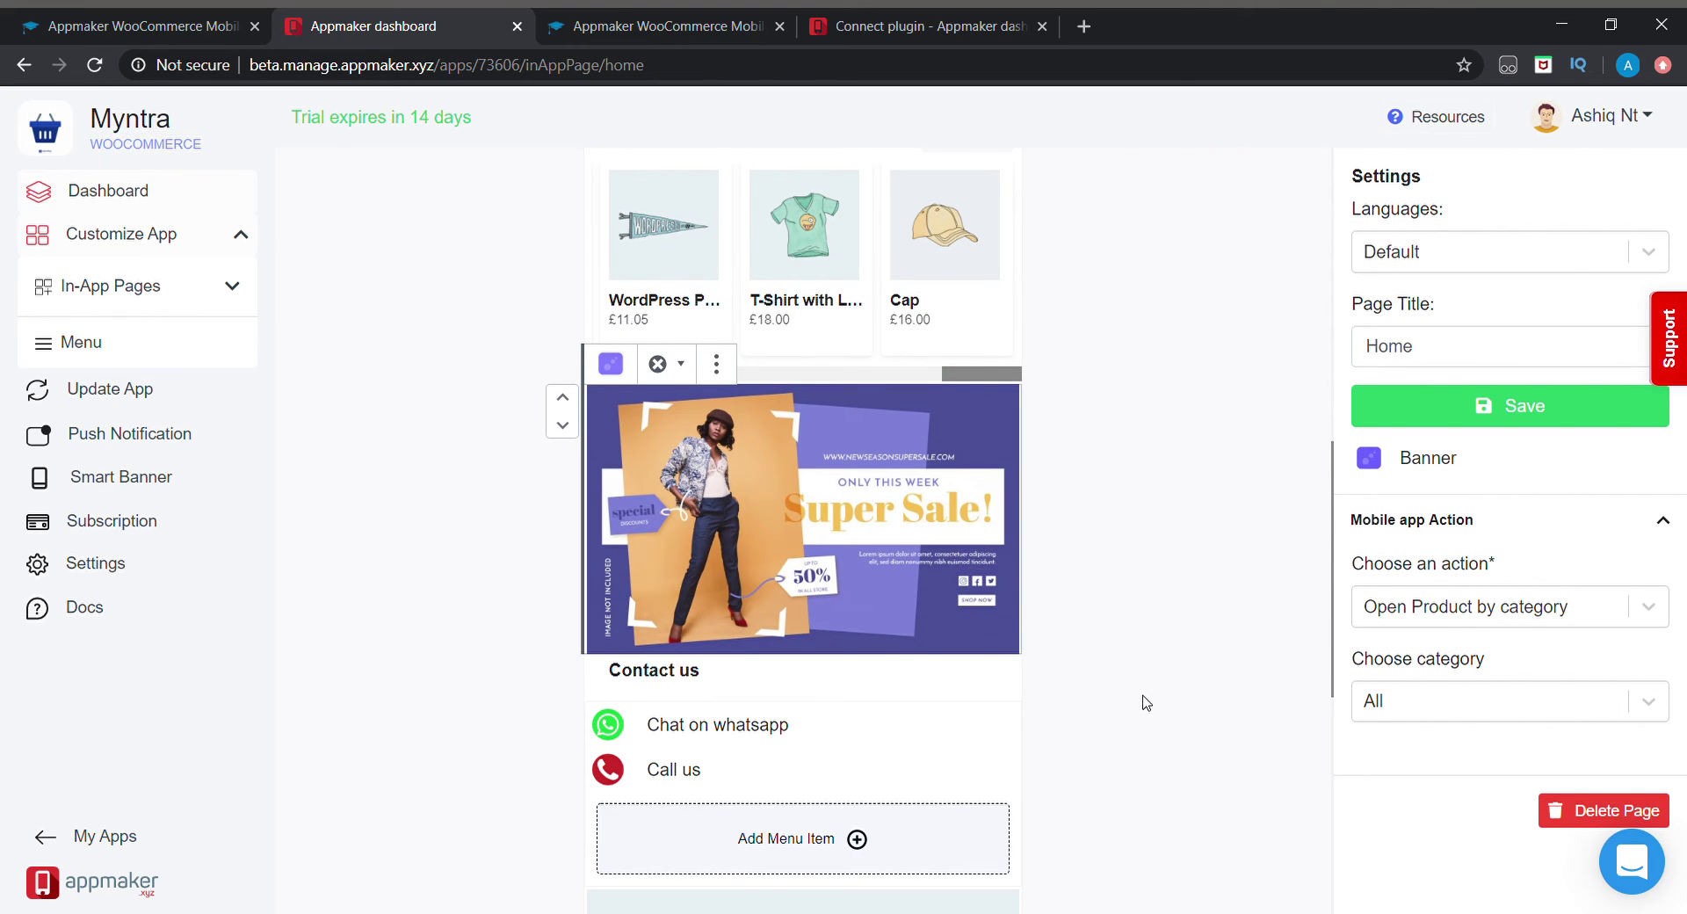
scroll(1145, 701, down, 2)
scroll(1145, 702, up, 2)
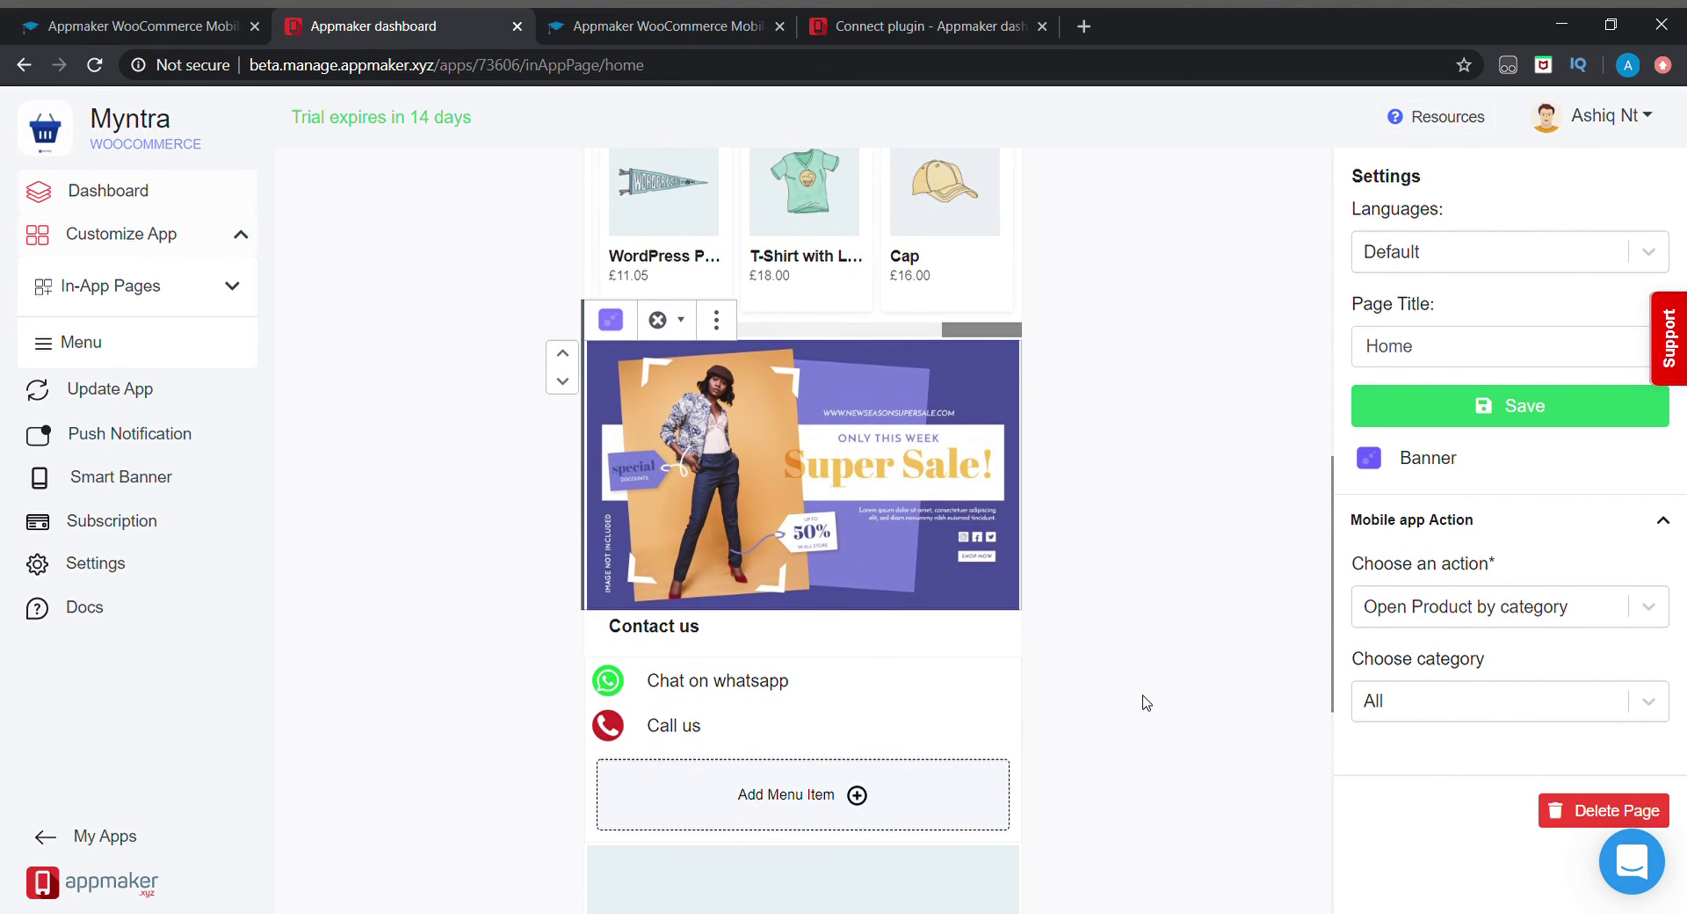
click(725, 329)
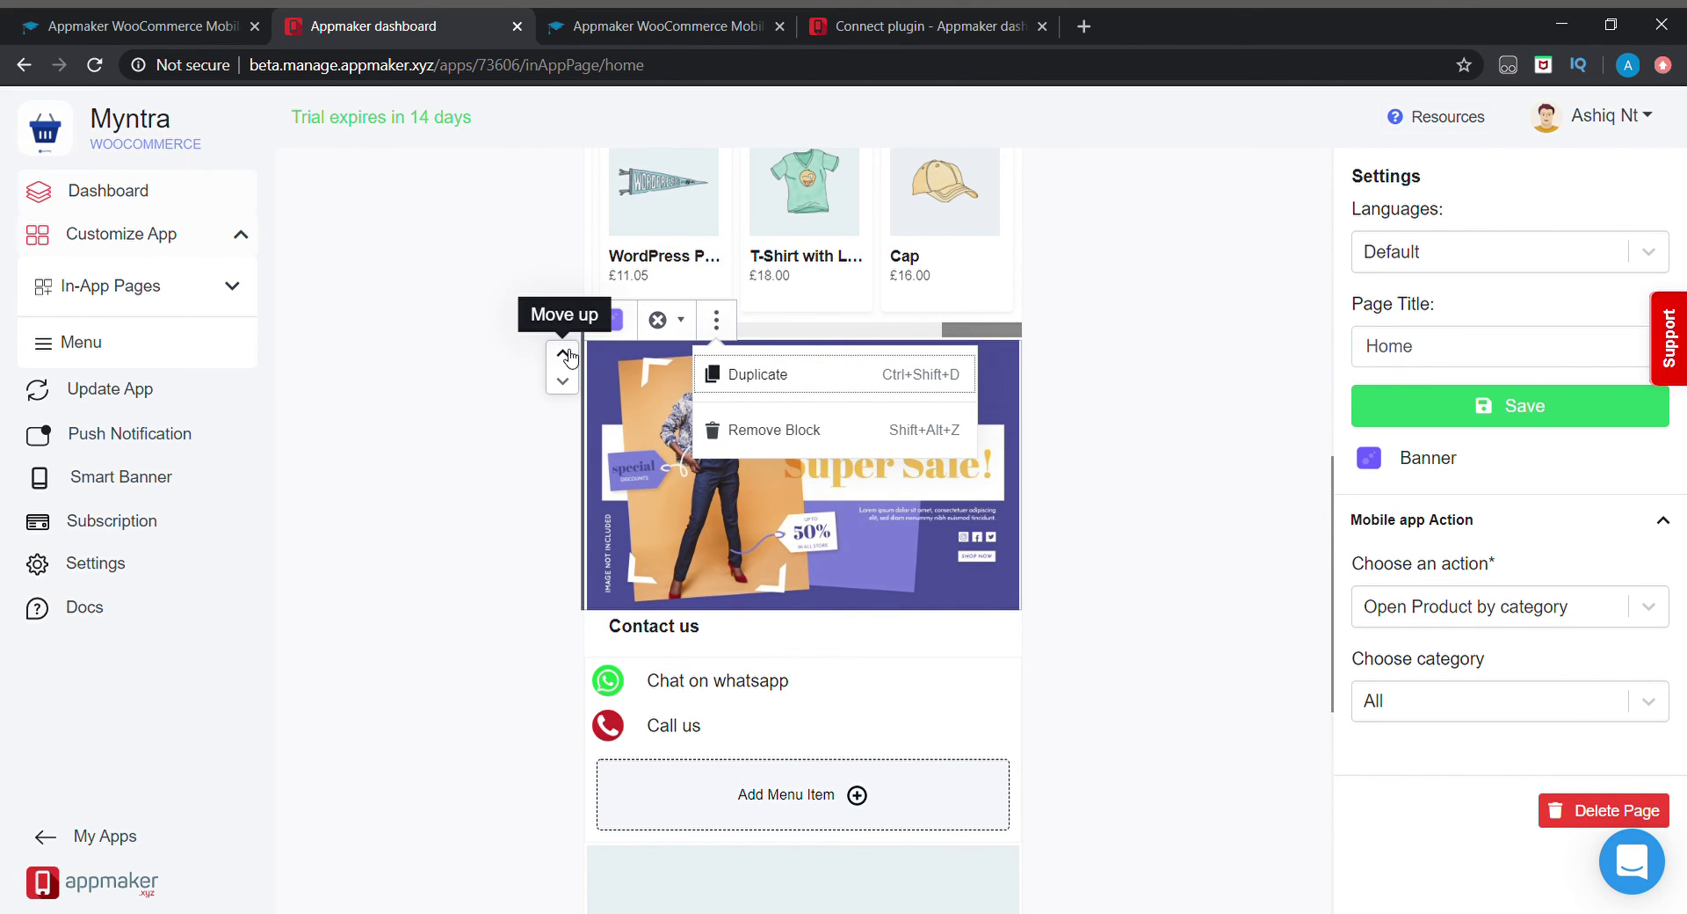
click(1142, 373)
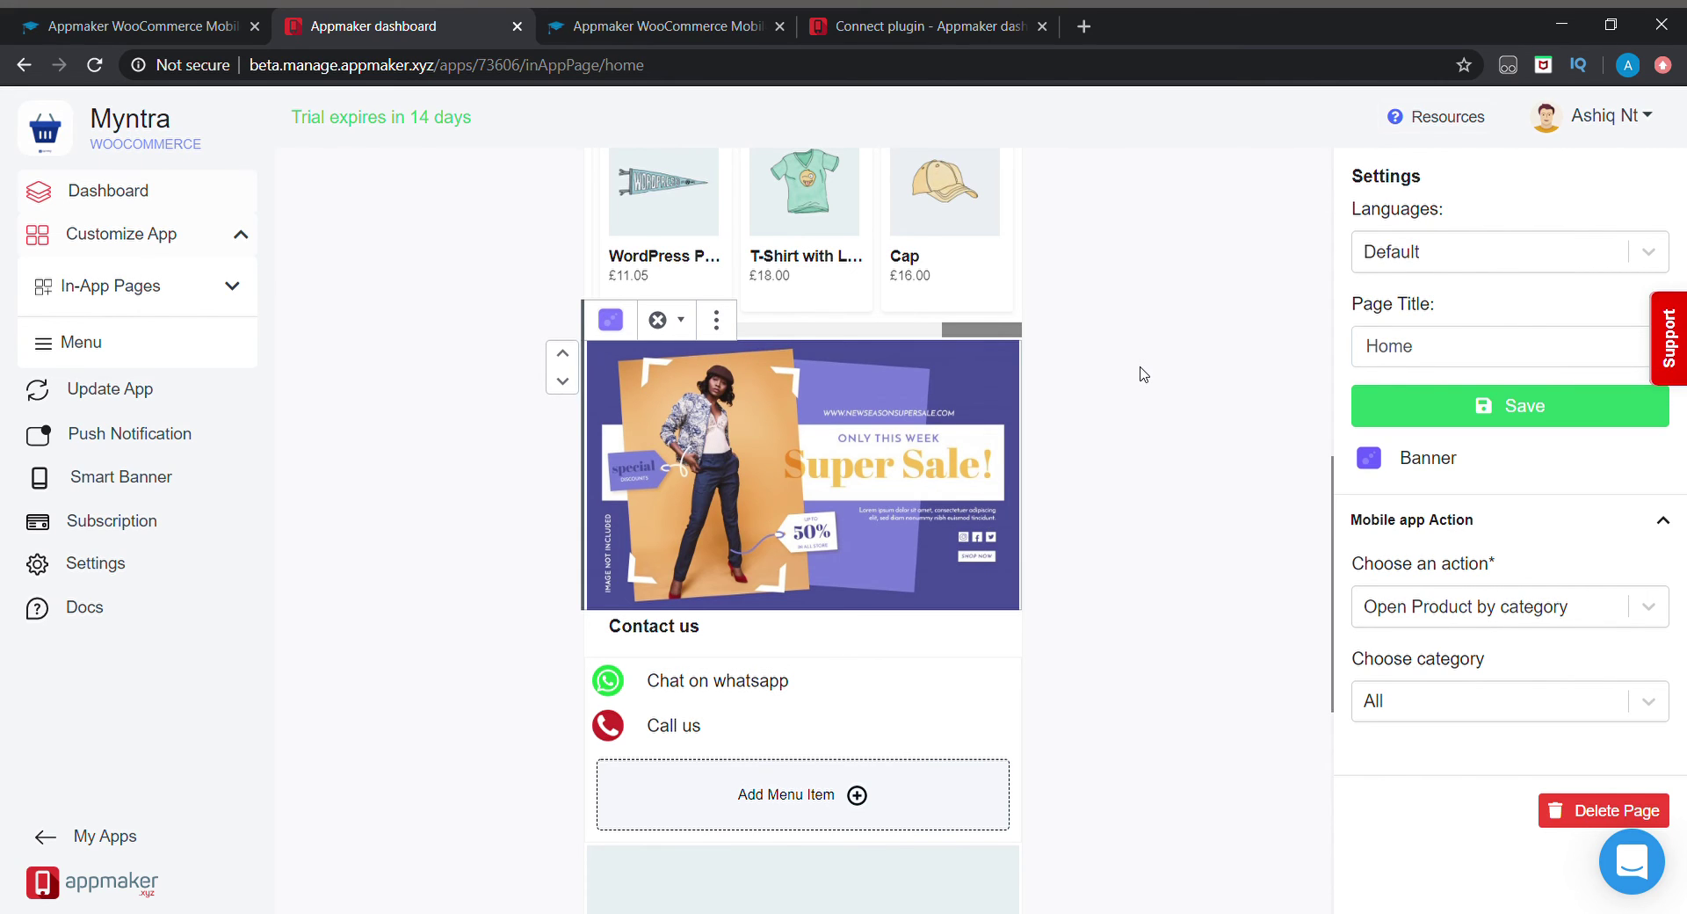
scroll(1142, 373, down, 4)
scroll(1142, 373, down, 3)
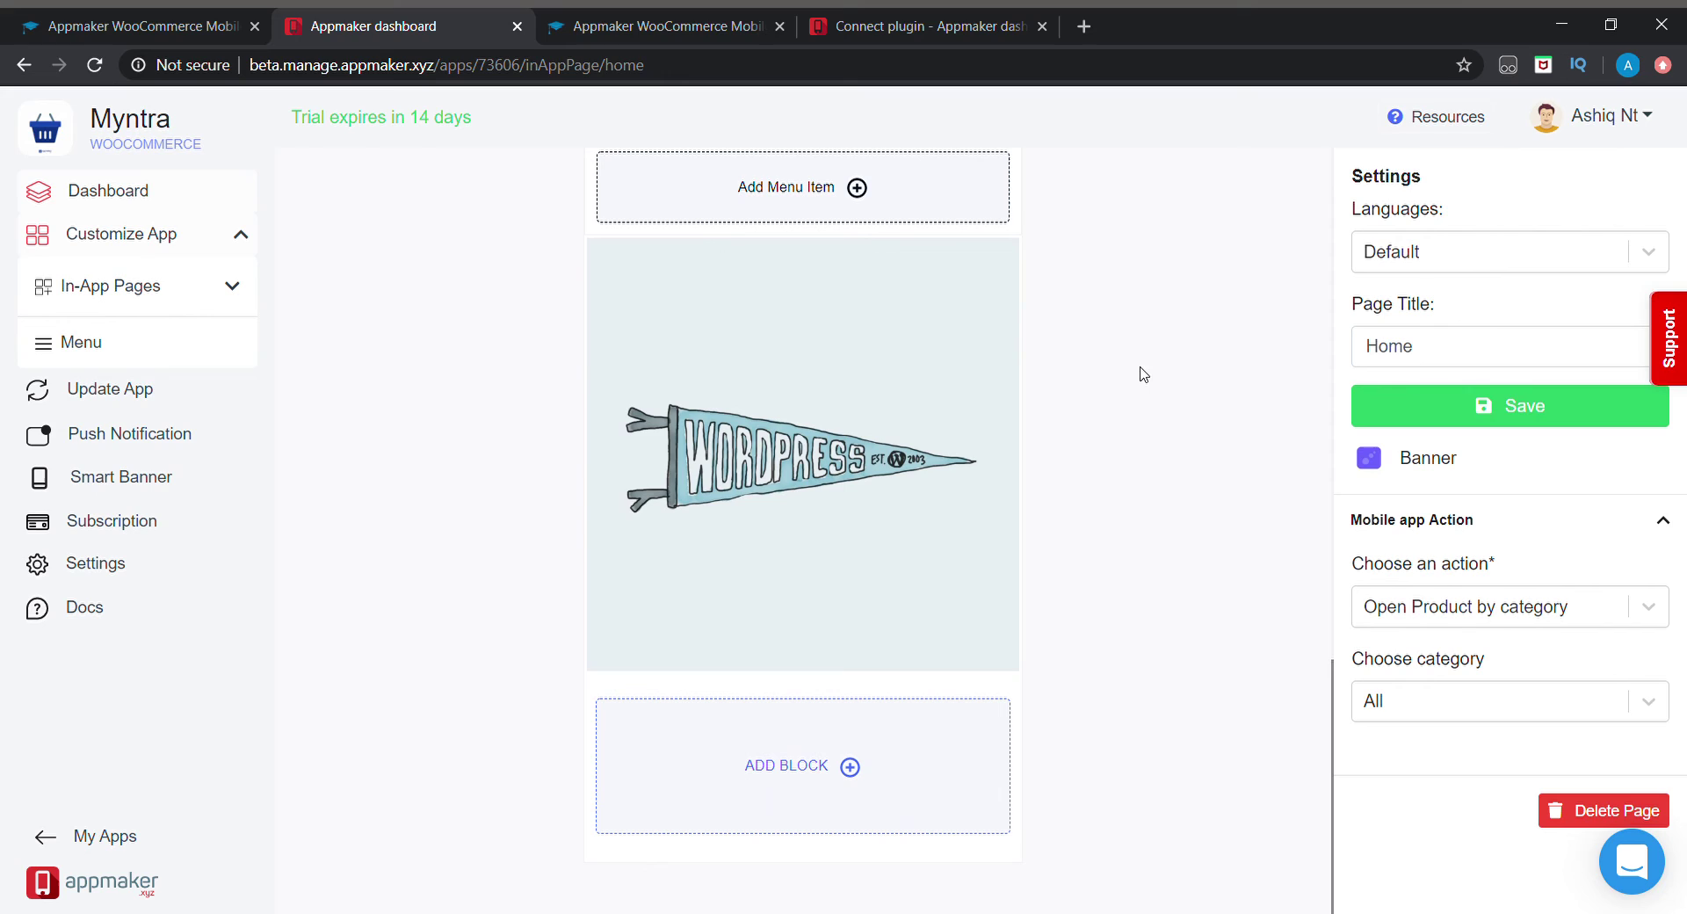
- Add a Banner block to the Home page using the Flat 40% fashion image
click(791, 764)
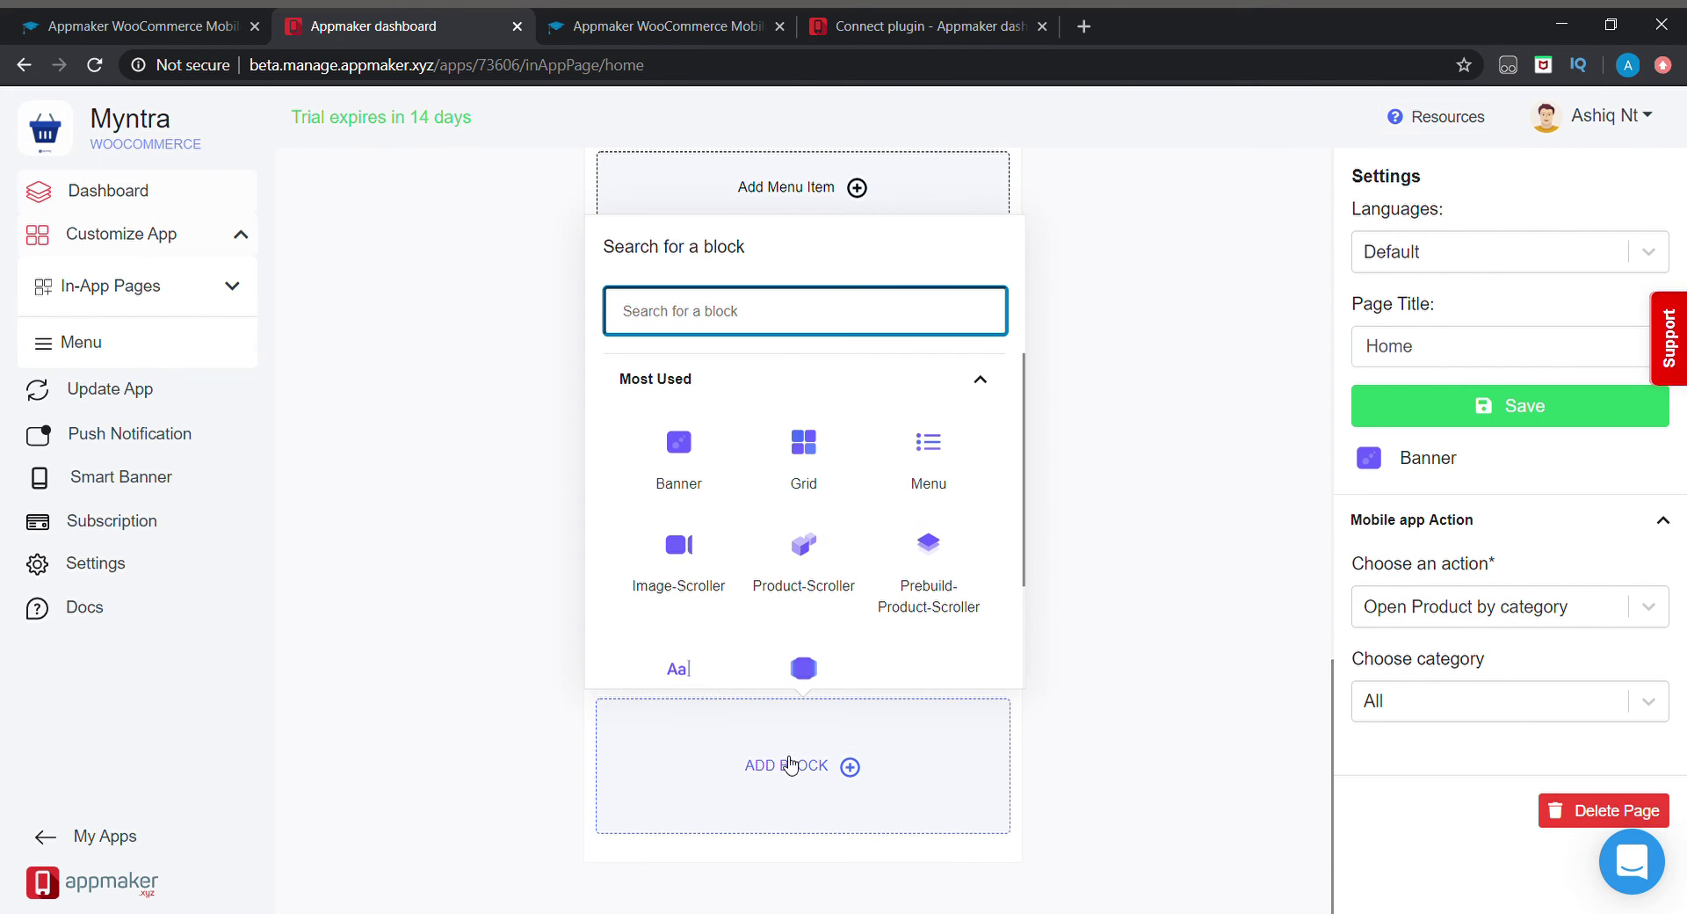
click(697, 455)
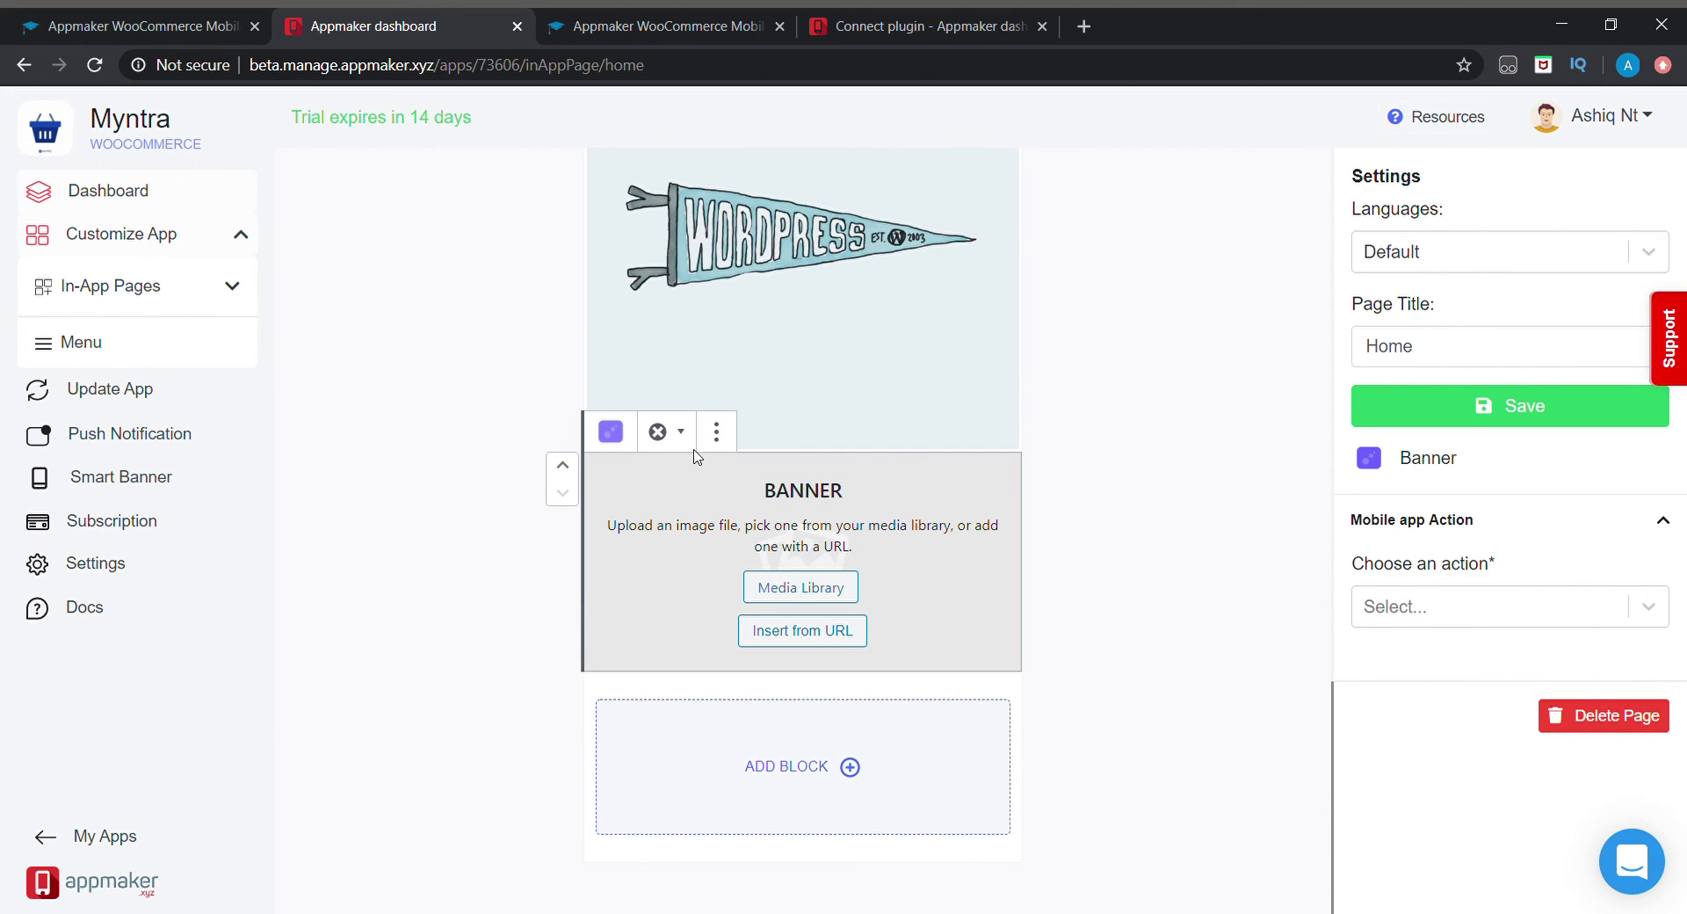
click(826, 586)
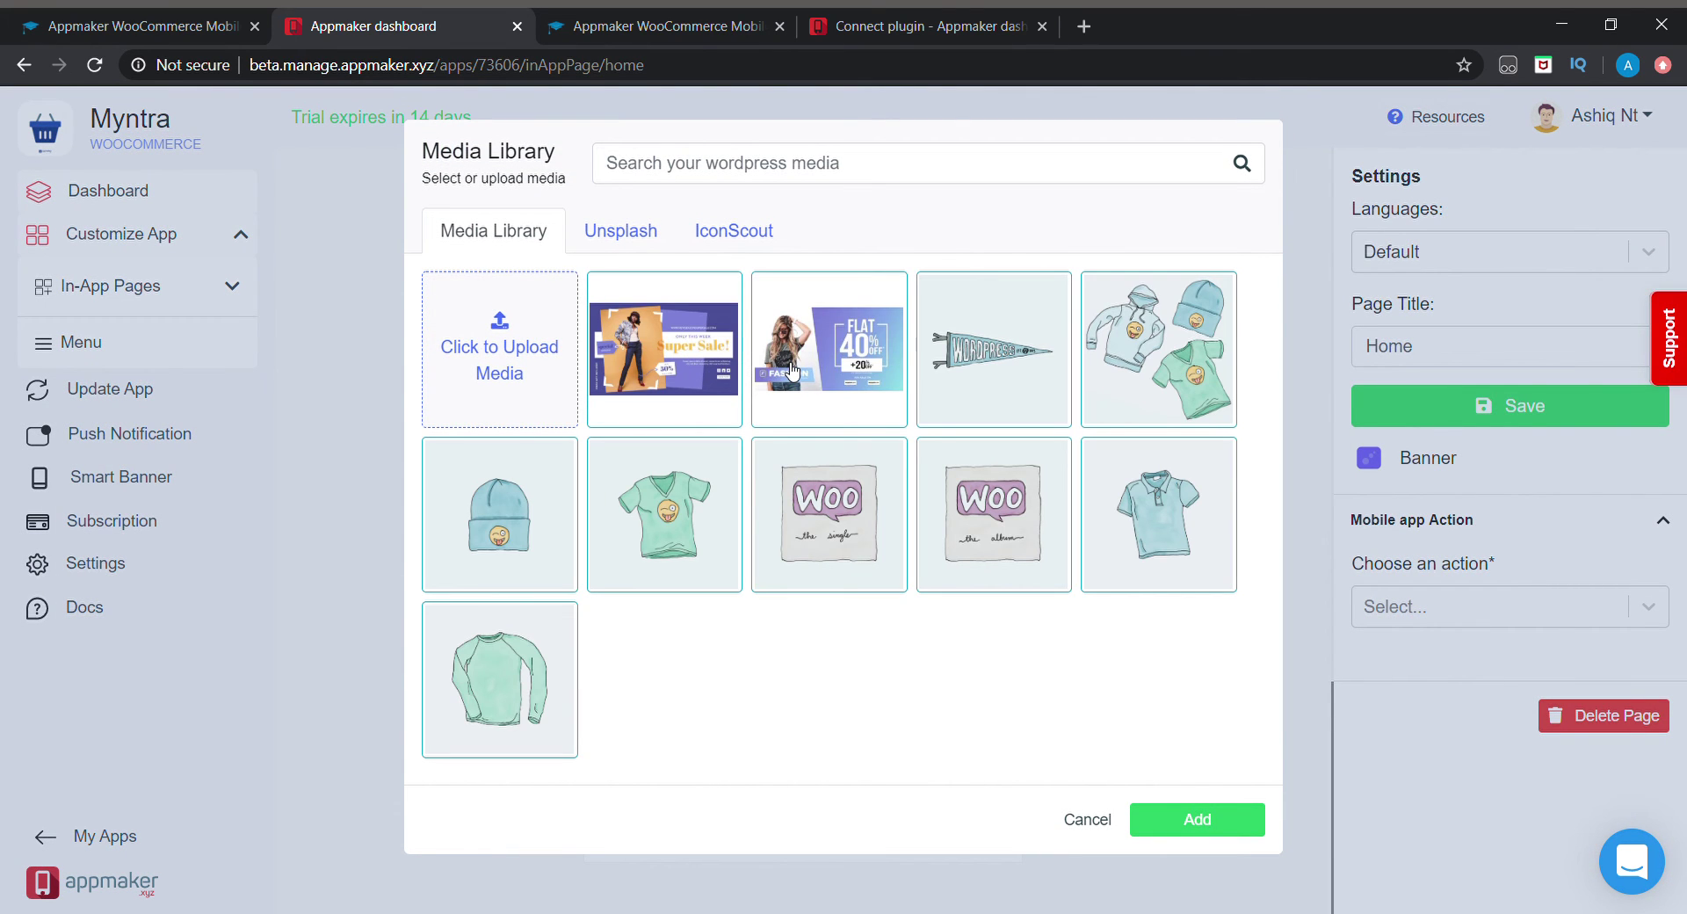
click(792, 369)
click(1200, 818)
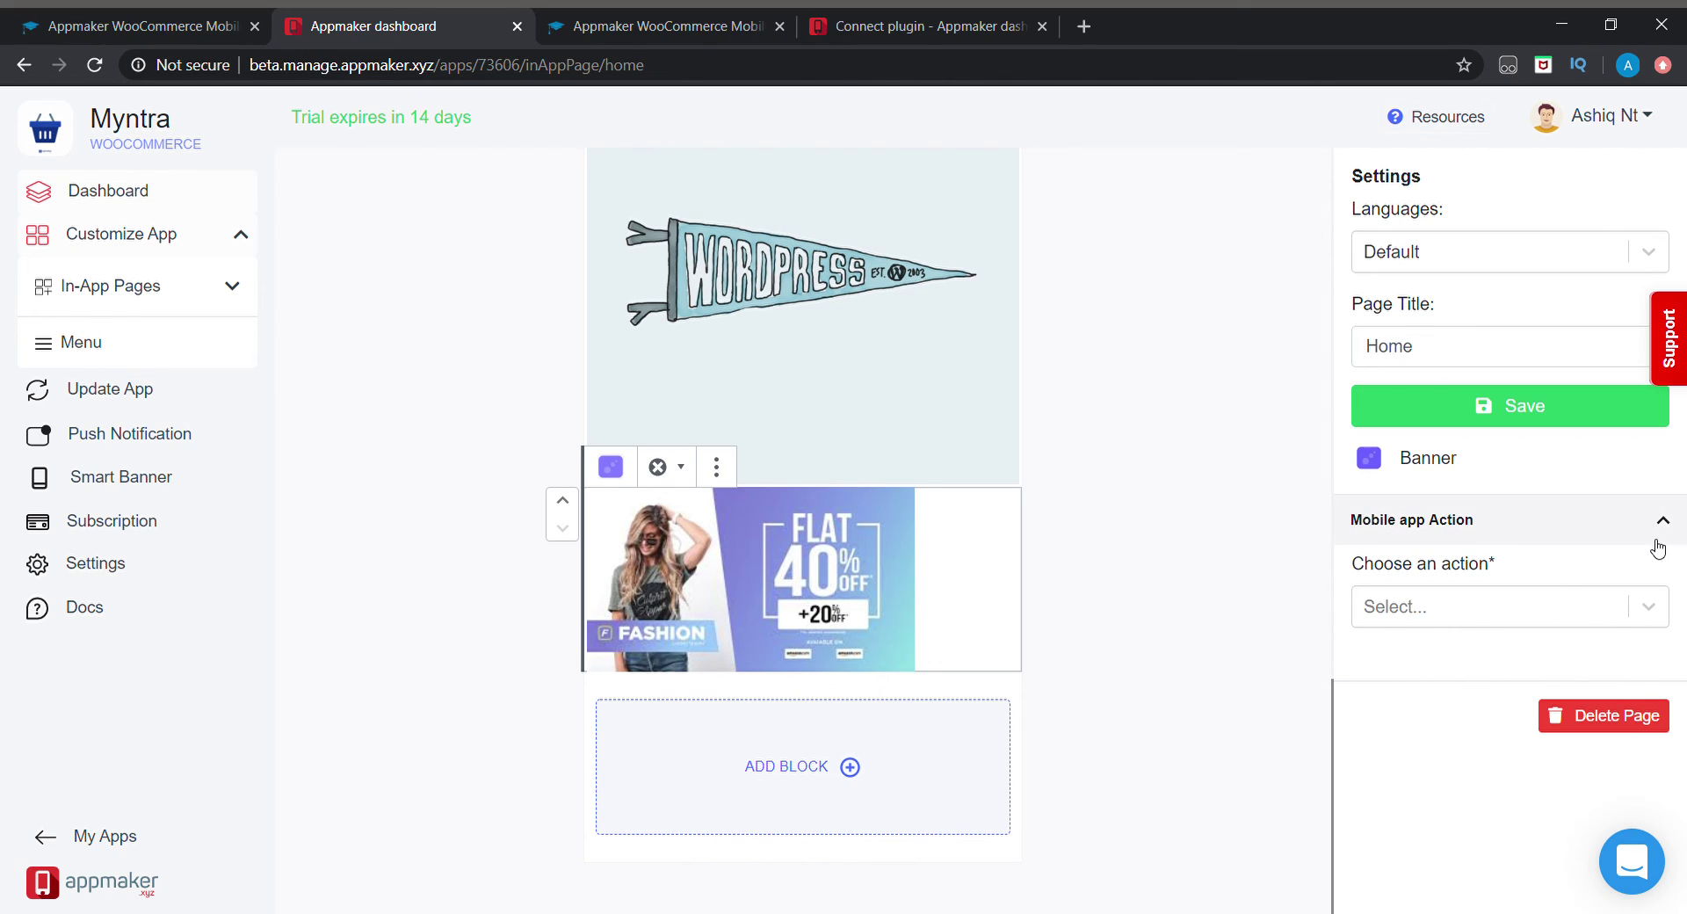
- Set the banner to open products in the Hoodies category and save the Home page
click(1576, 613)
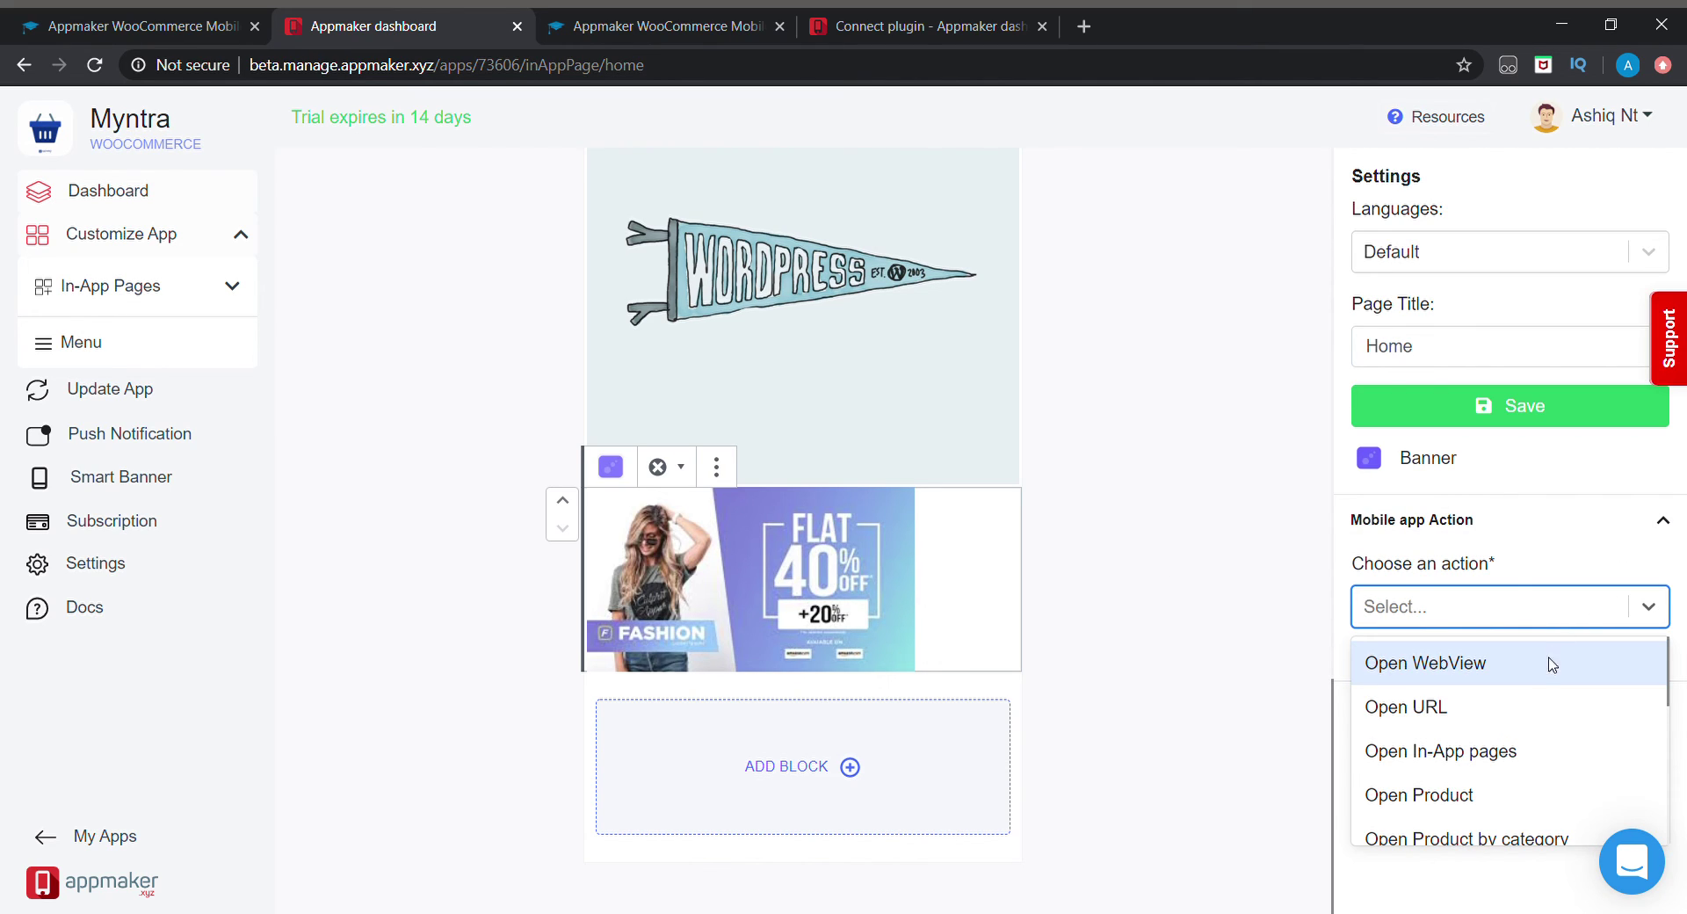
click(1535, 830)
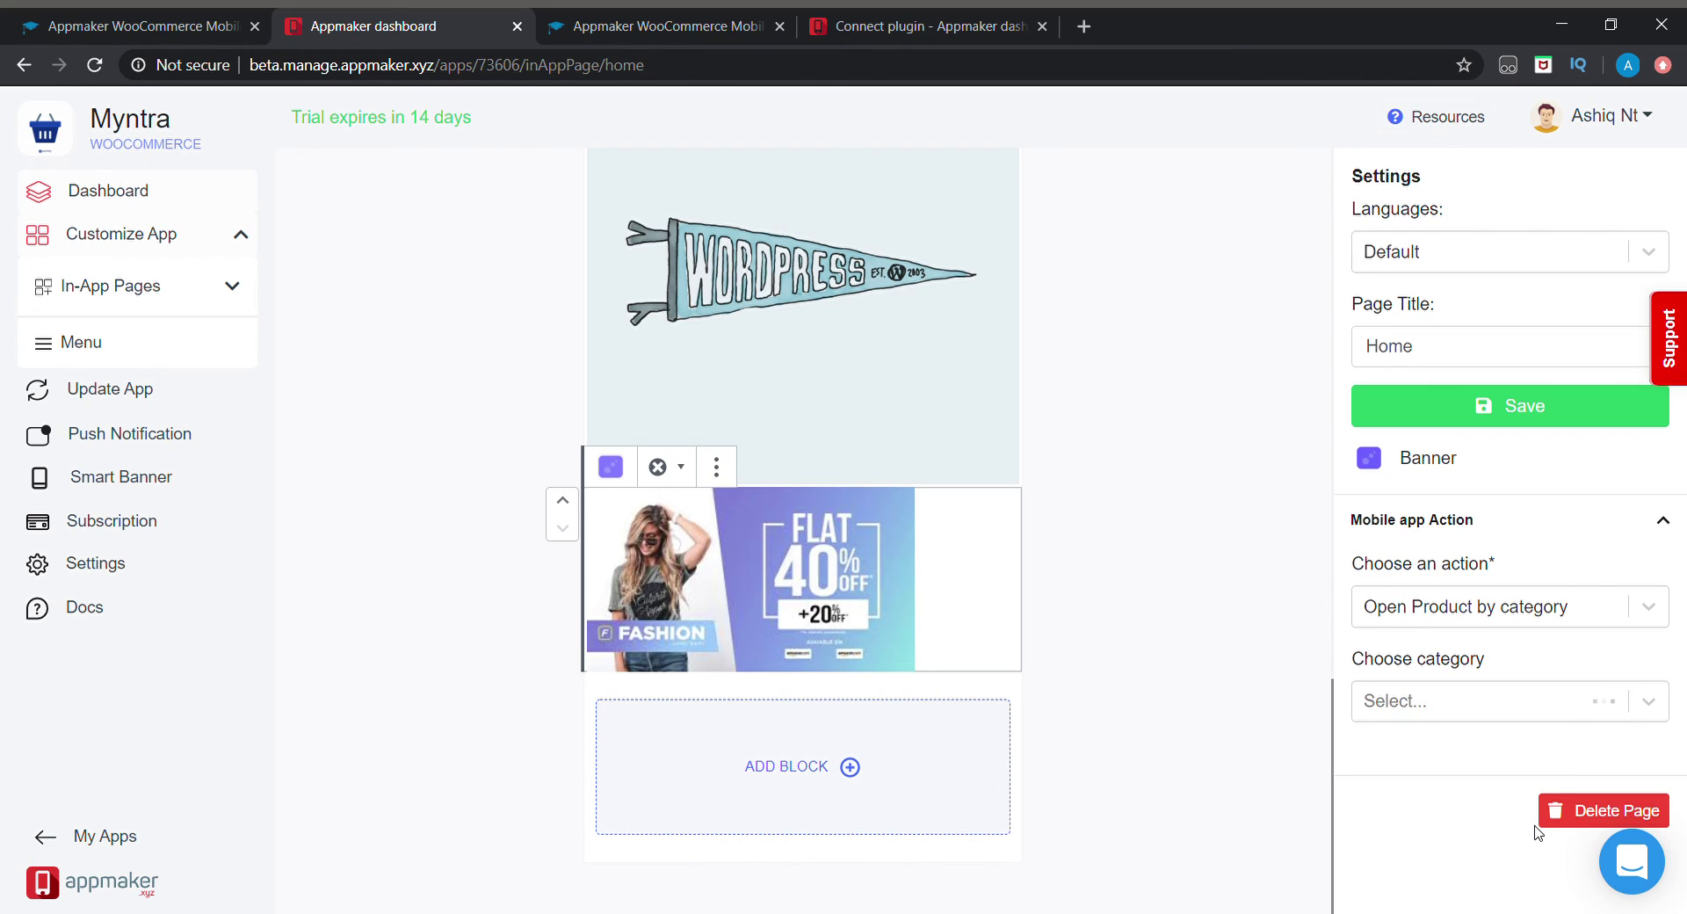
click(1533, 716)
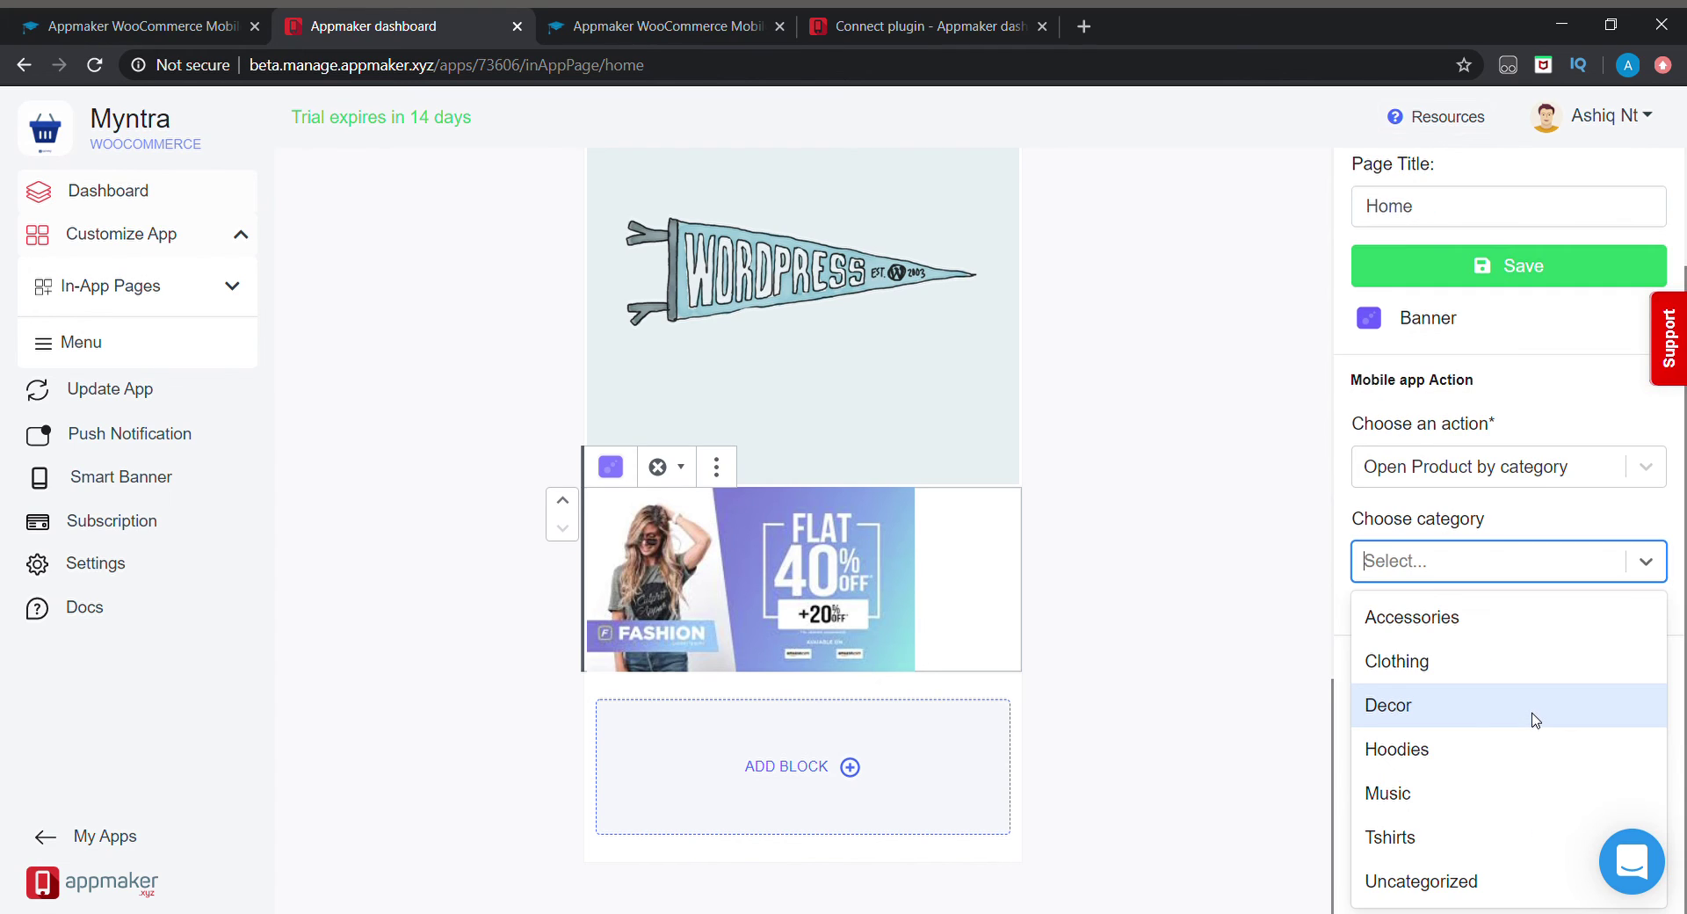
click(1511, 761)
click(1590, 403)
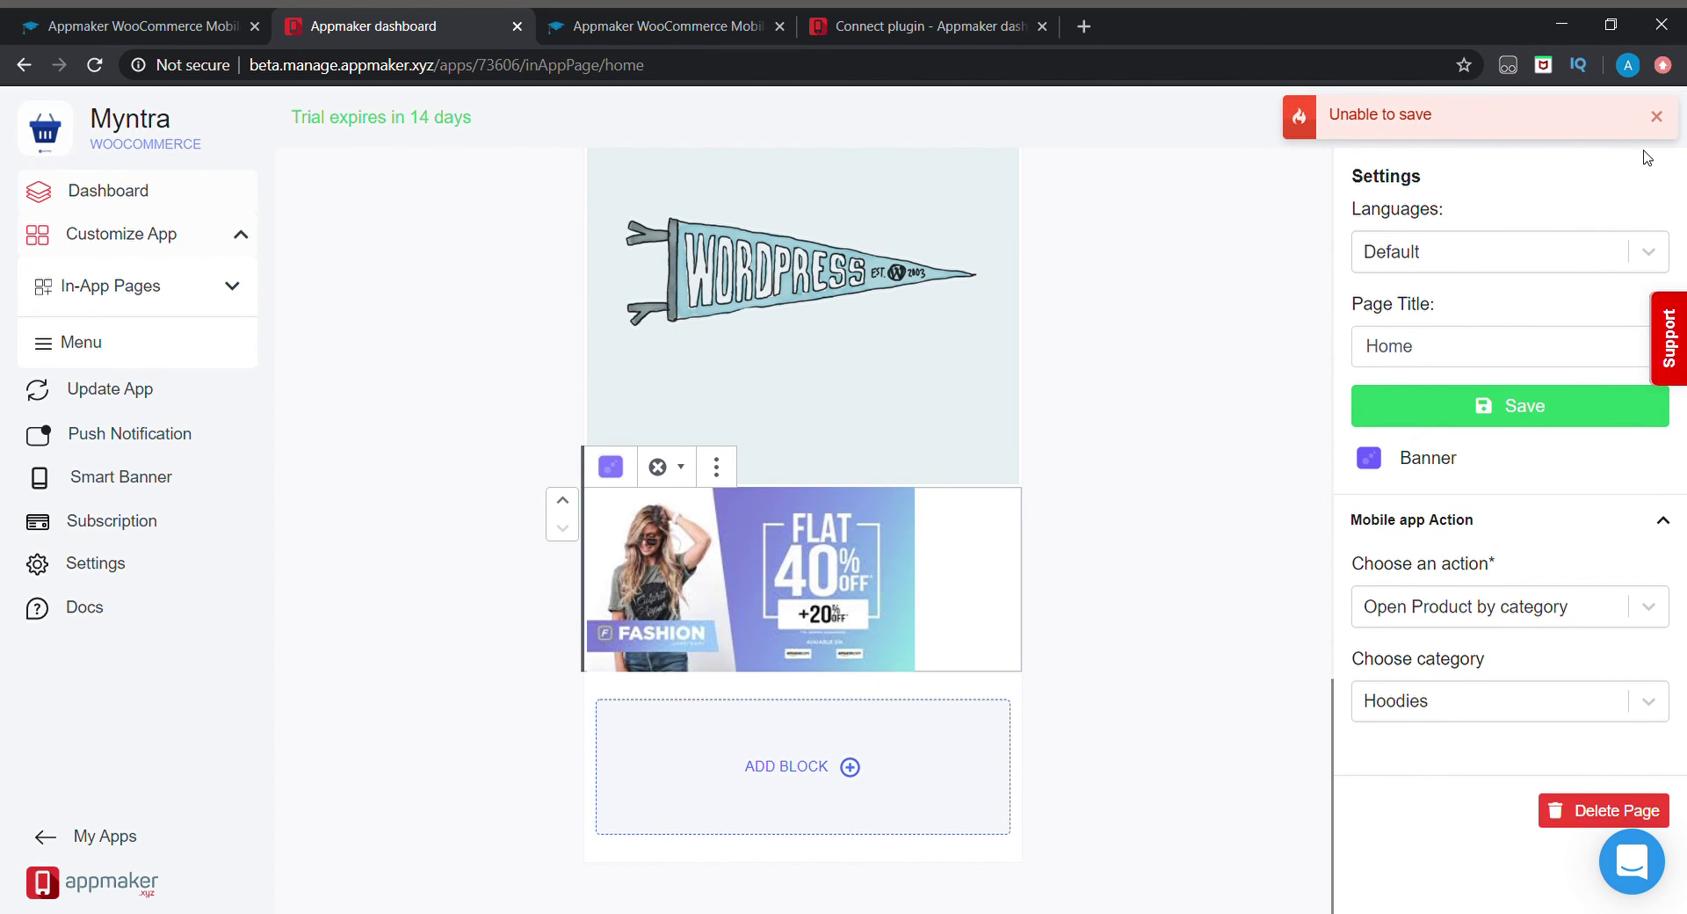
click(1656, 117)
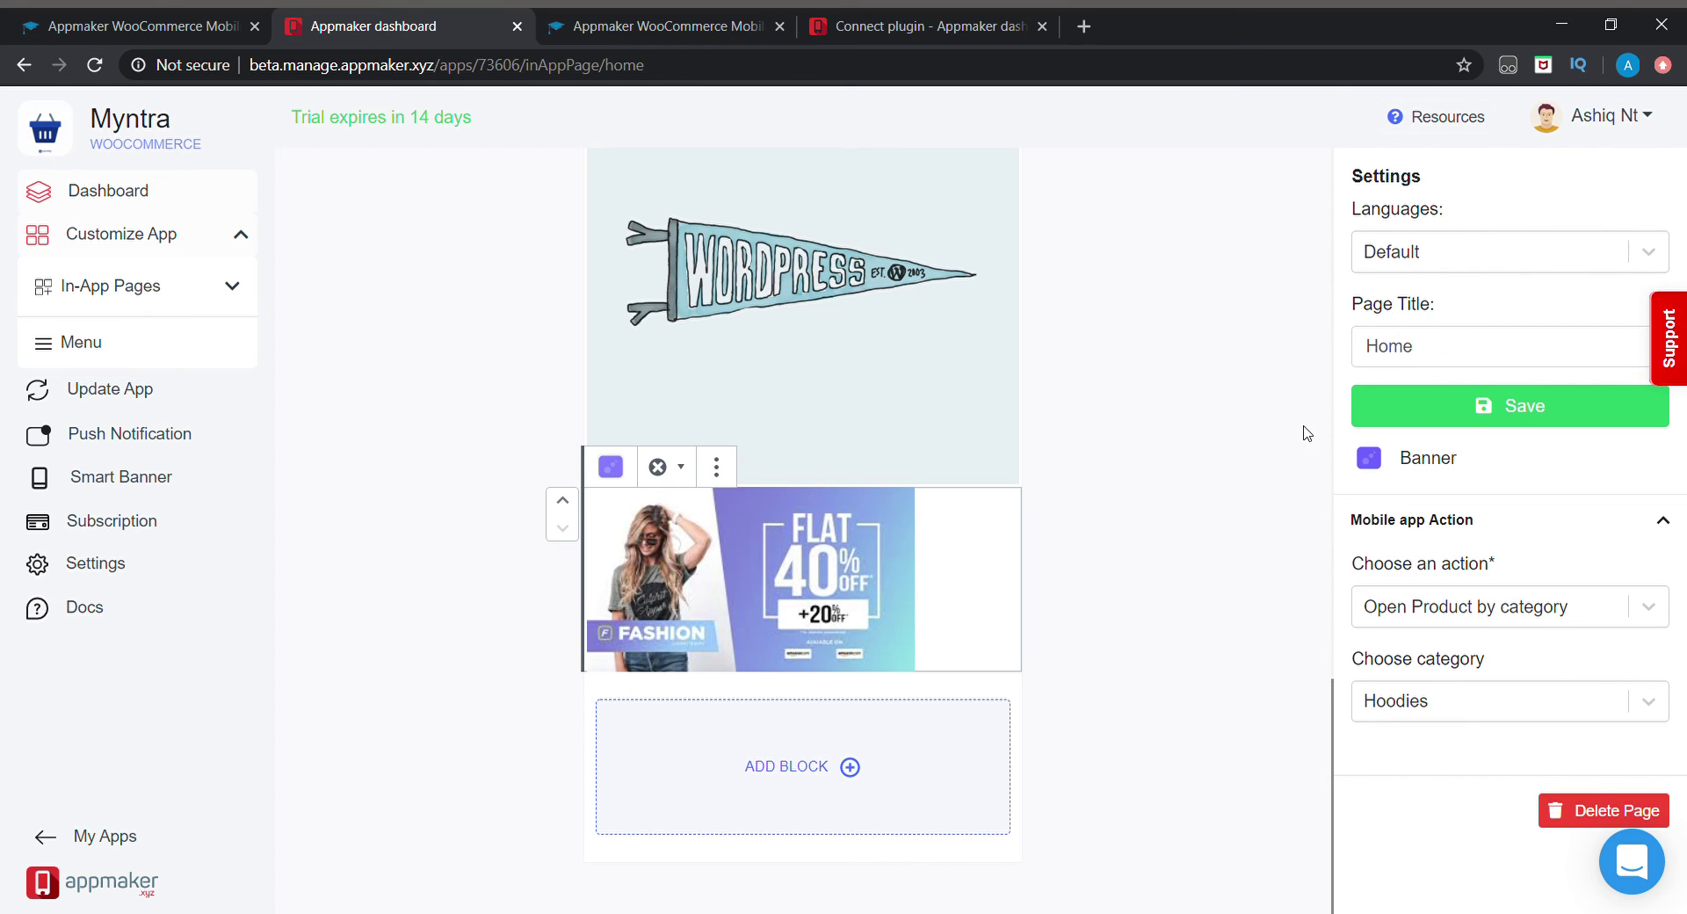
- Put the WordPress pennant image into the empty fourth Categories tile and save the Home page
scroll(1305, 432, up, 10)
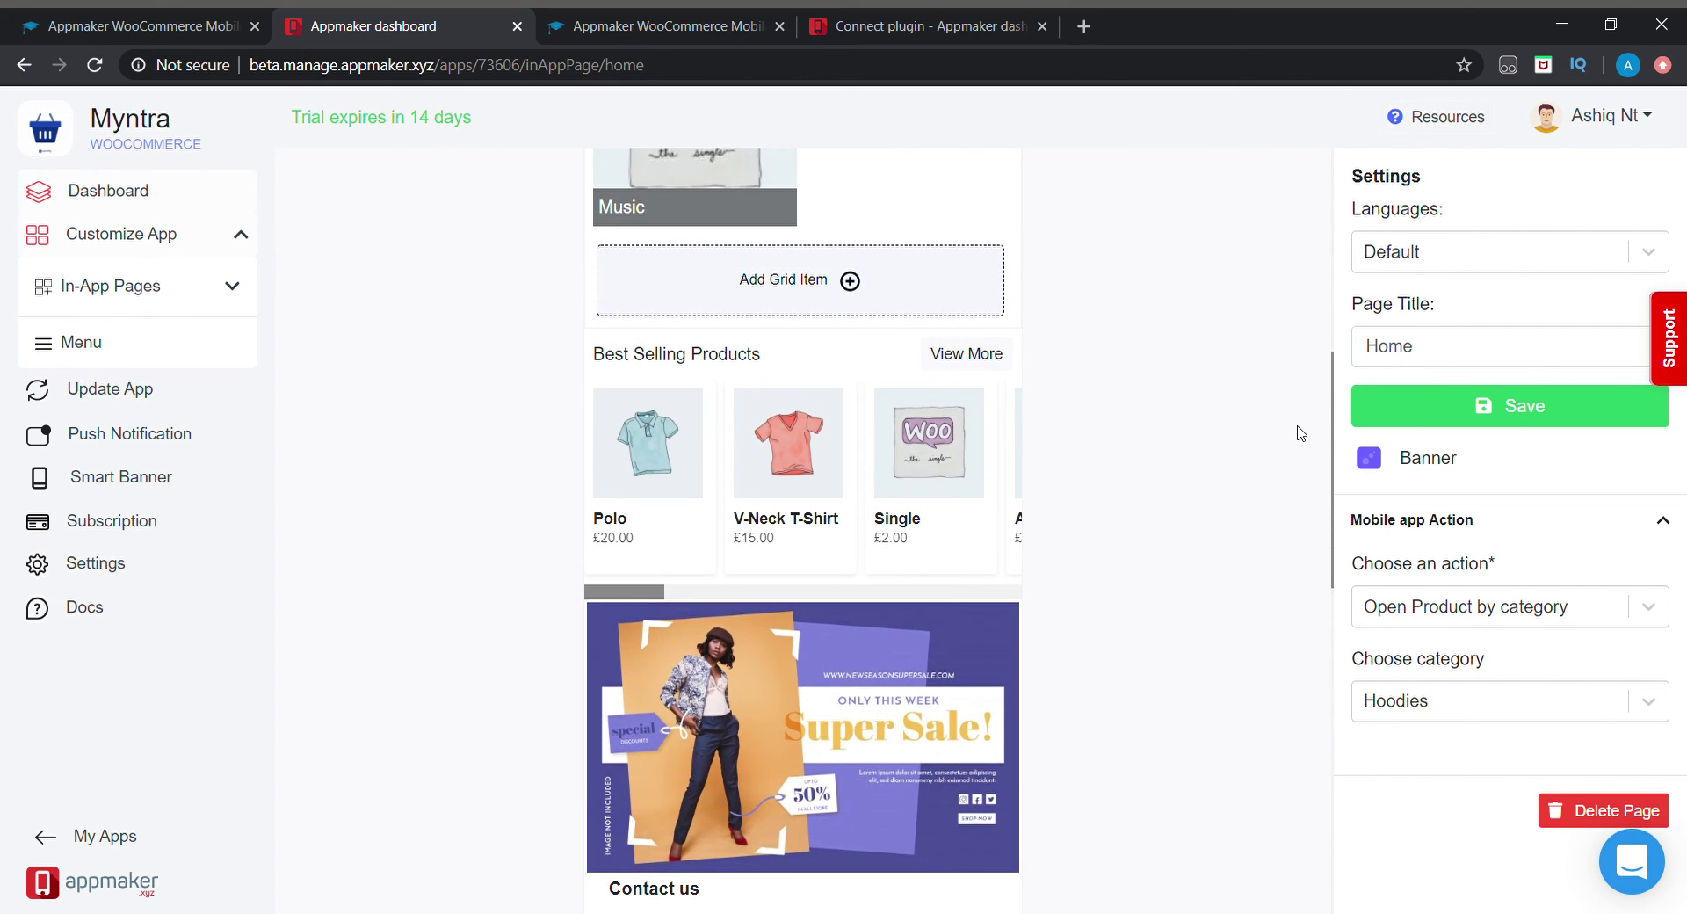
scroll(1300, 433, up, 5)
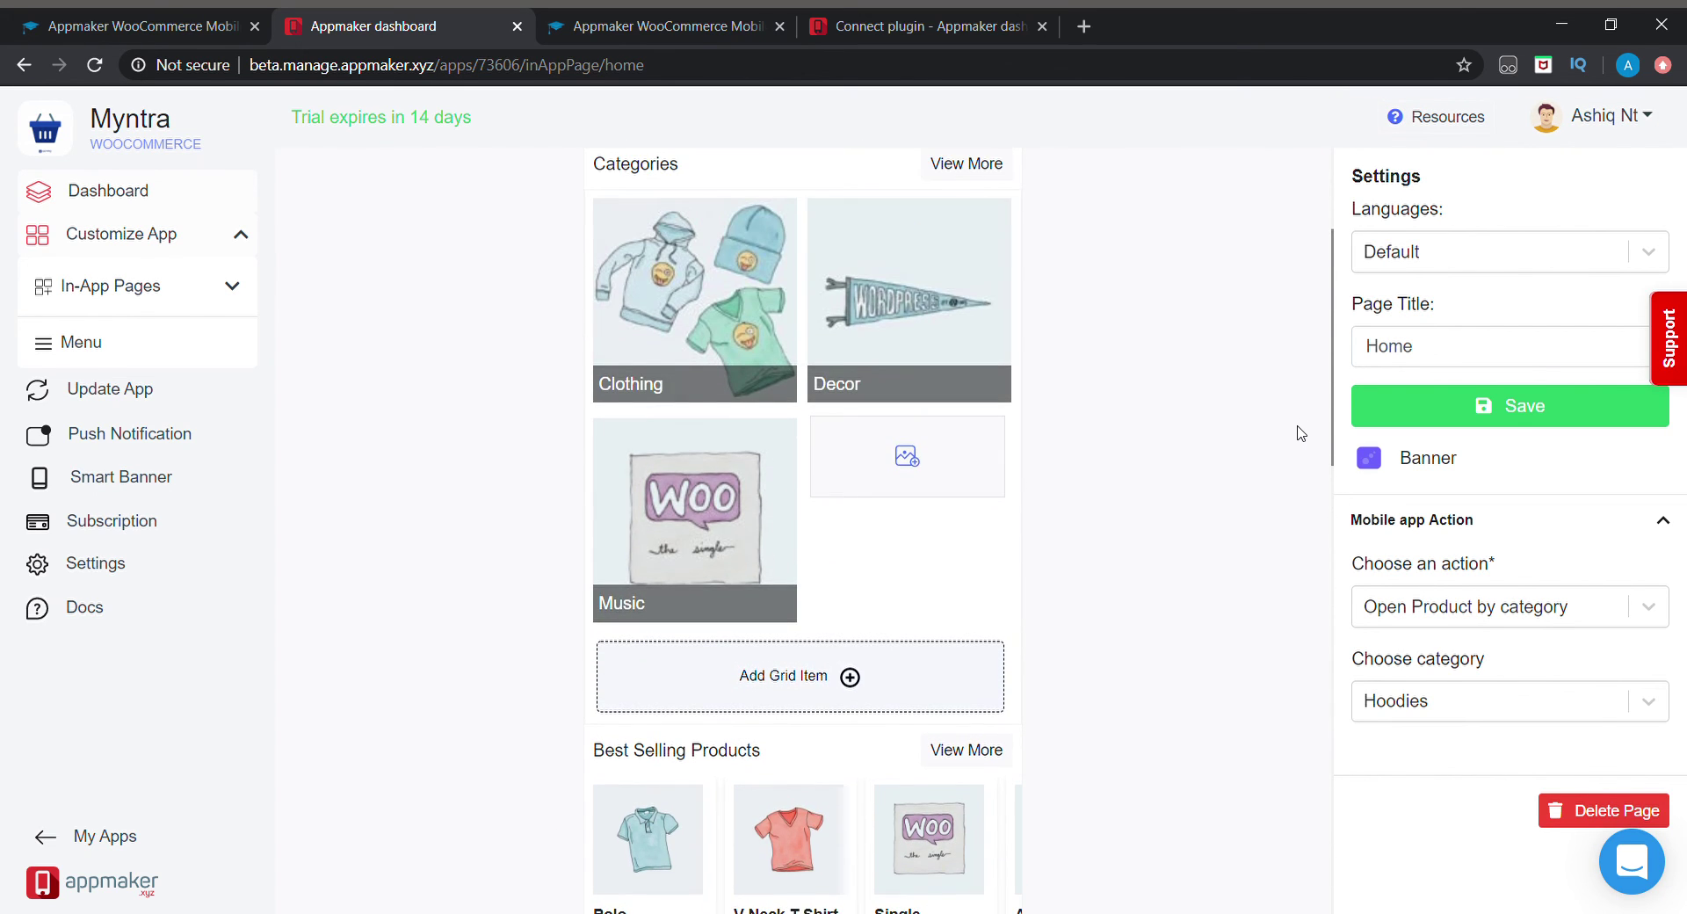
click(994, 456)
click(907, 456)
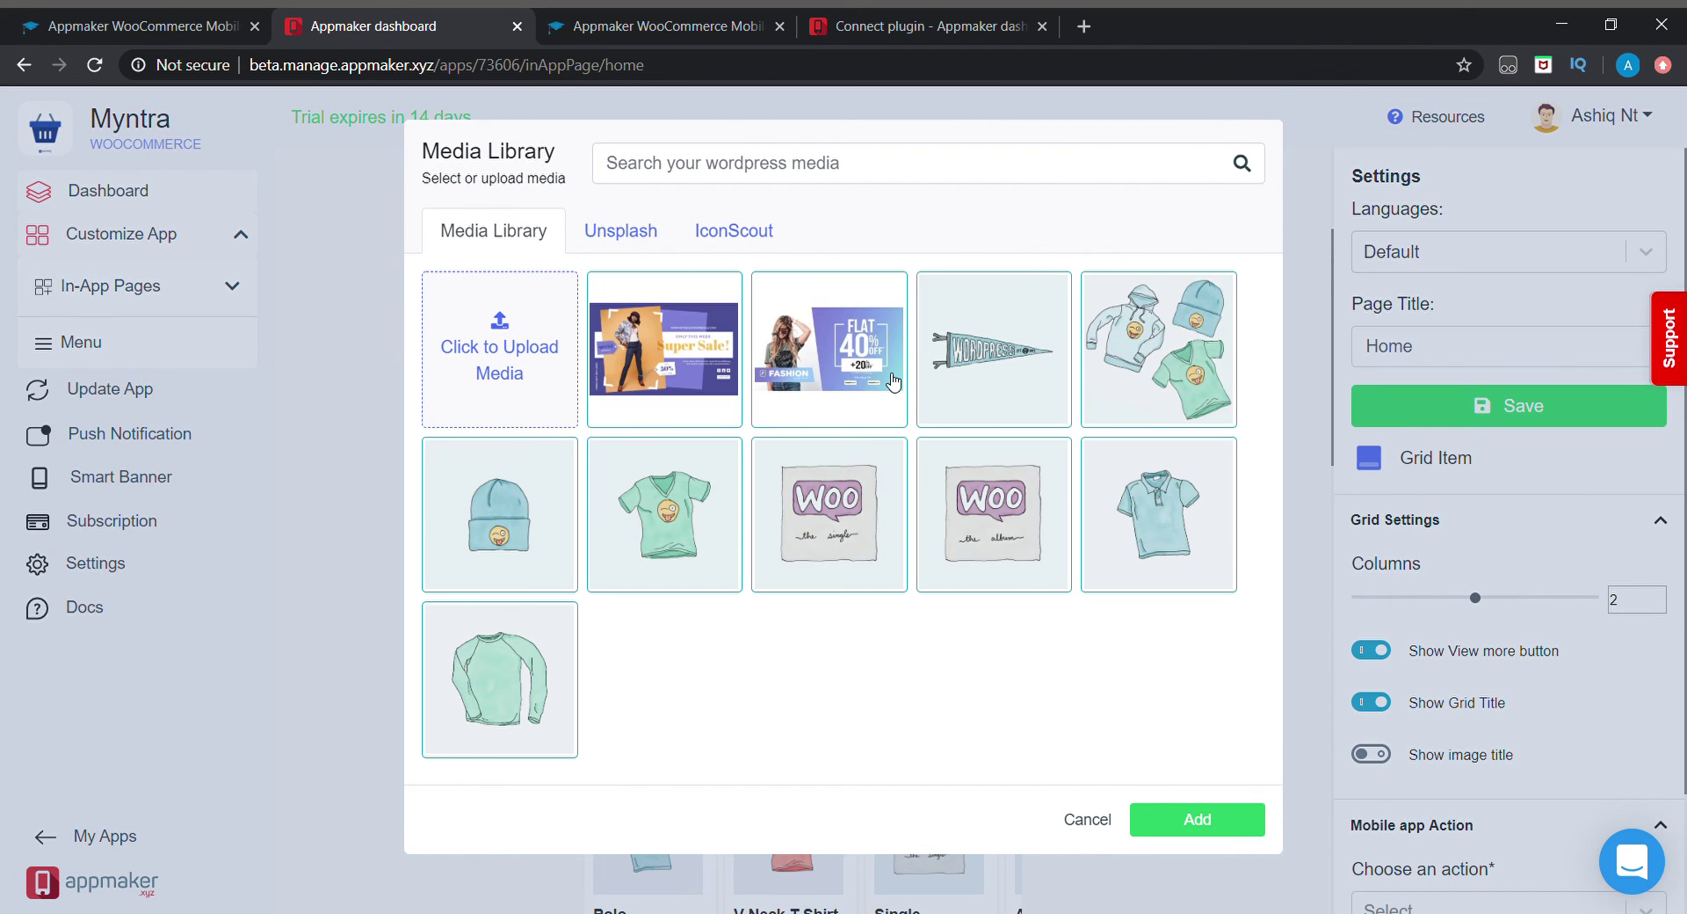
click(1017, 333)
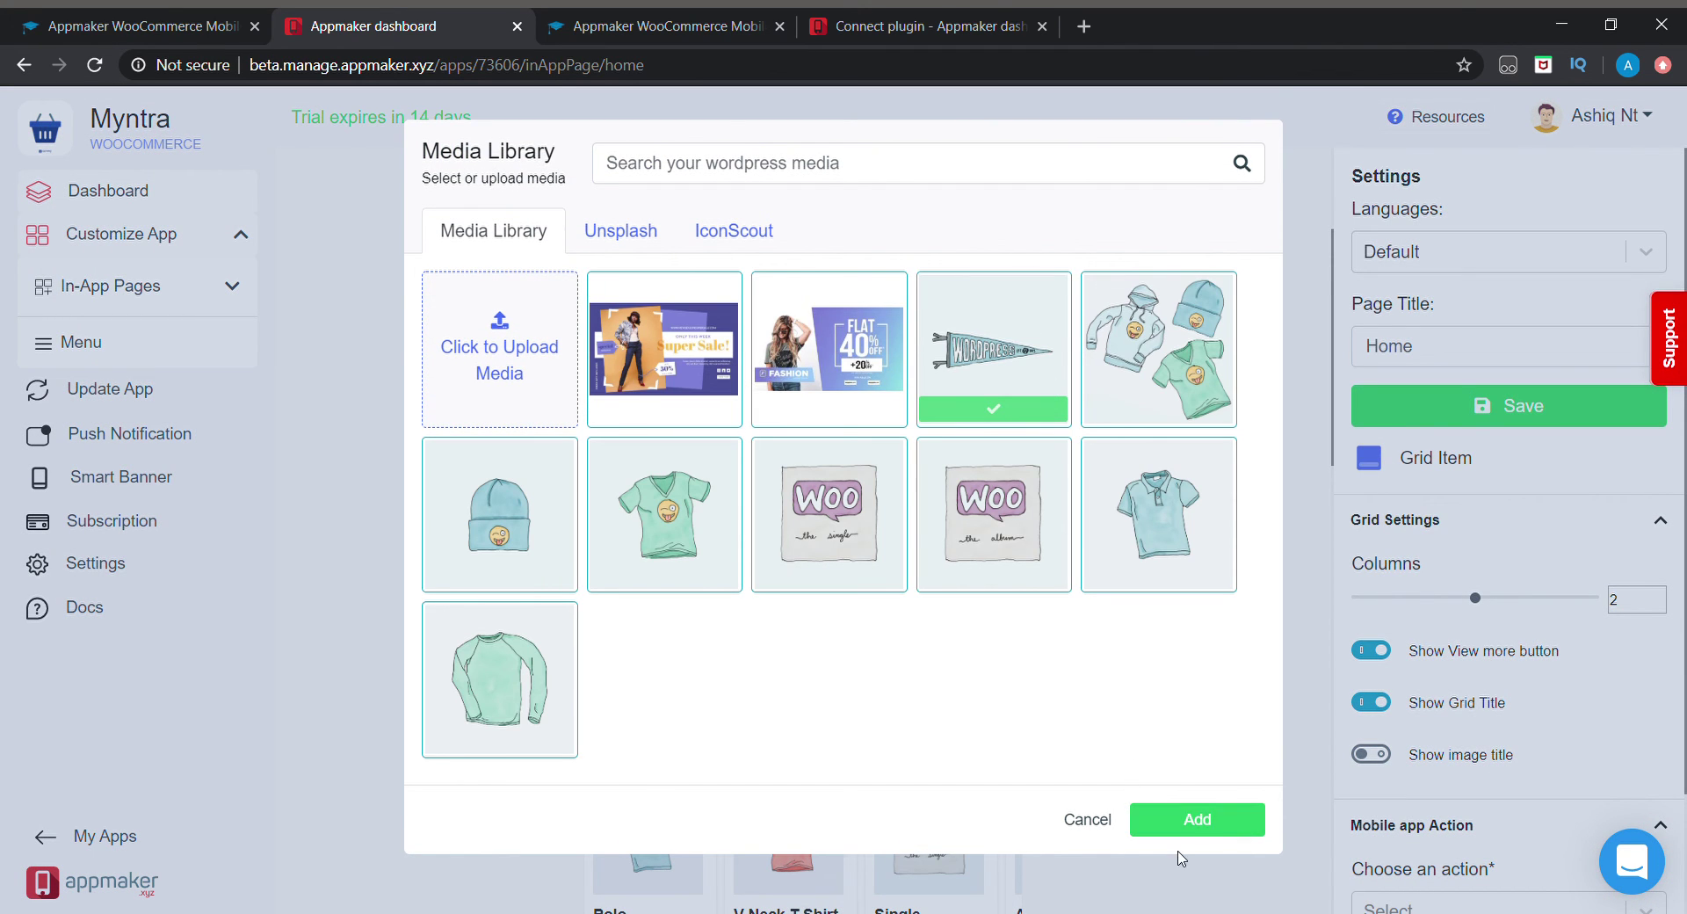
click(1210, 819)
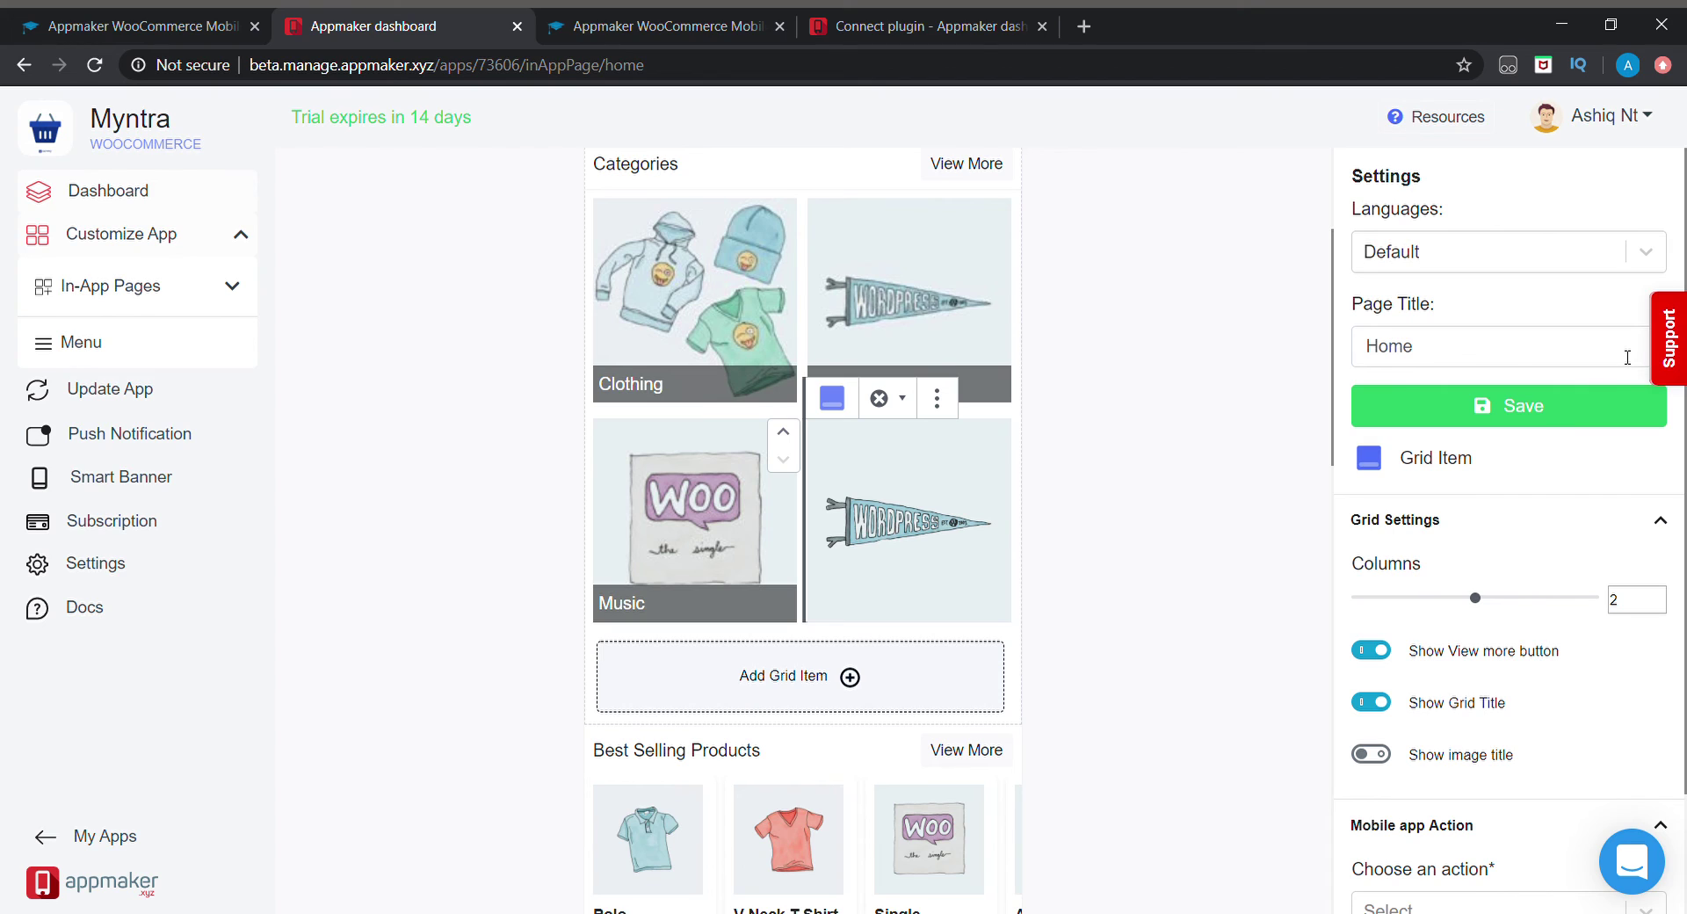
click(1585, 400)
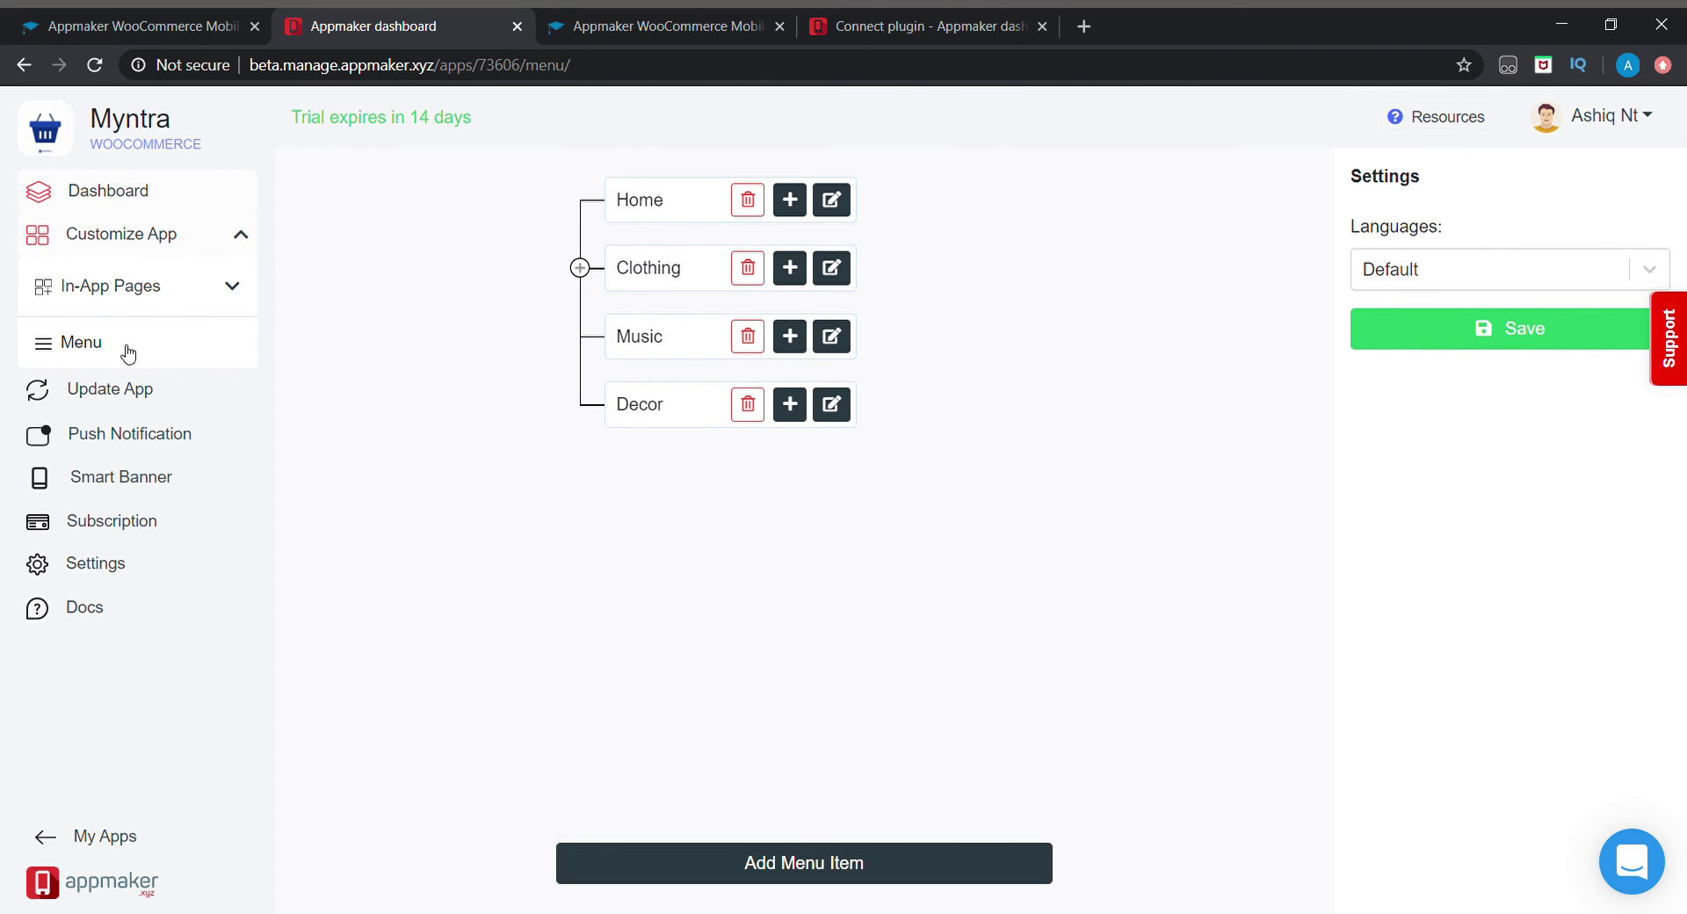
- Add a new menu entry titled 'Hoodie' of type Menu Item
click(865, 859)
click(1545, 470)
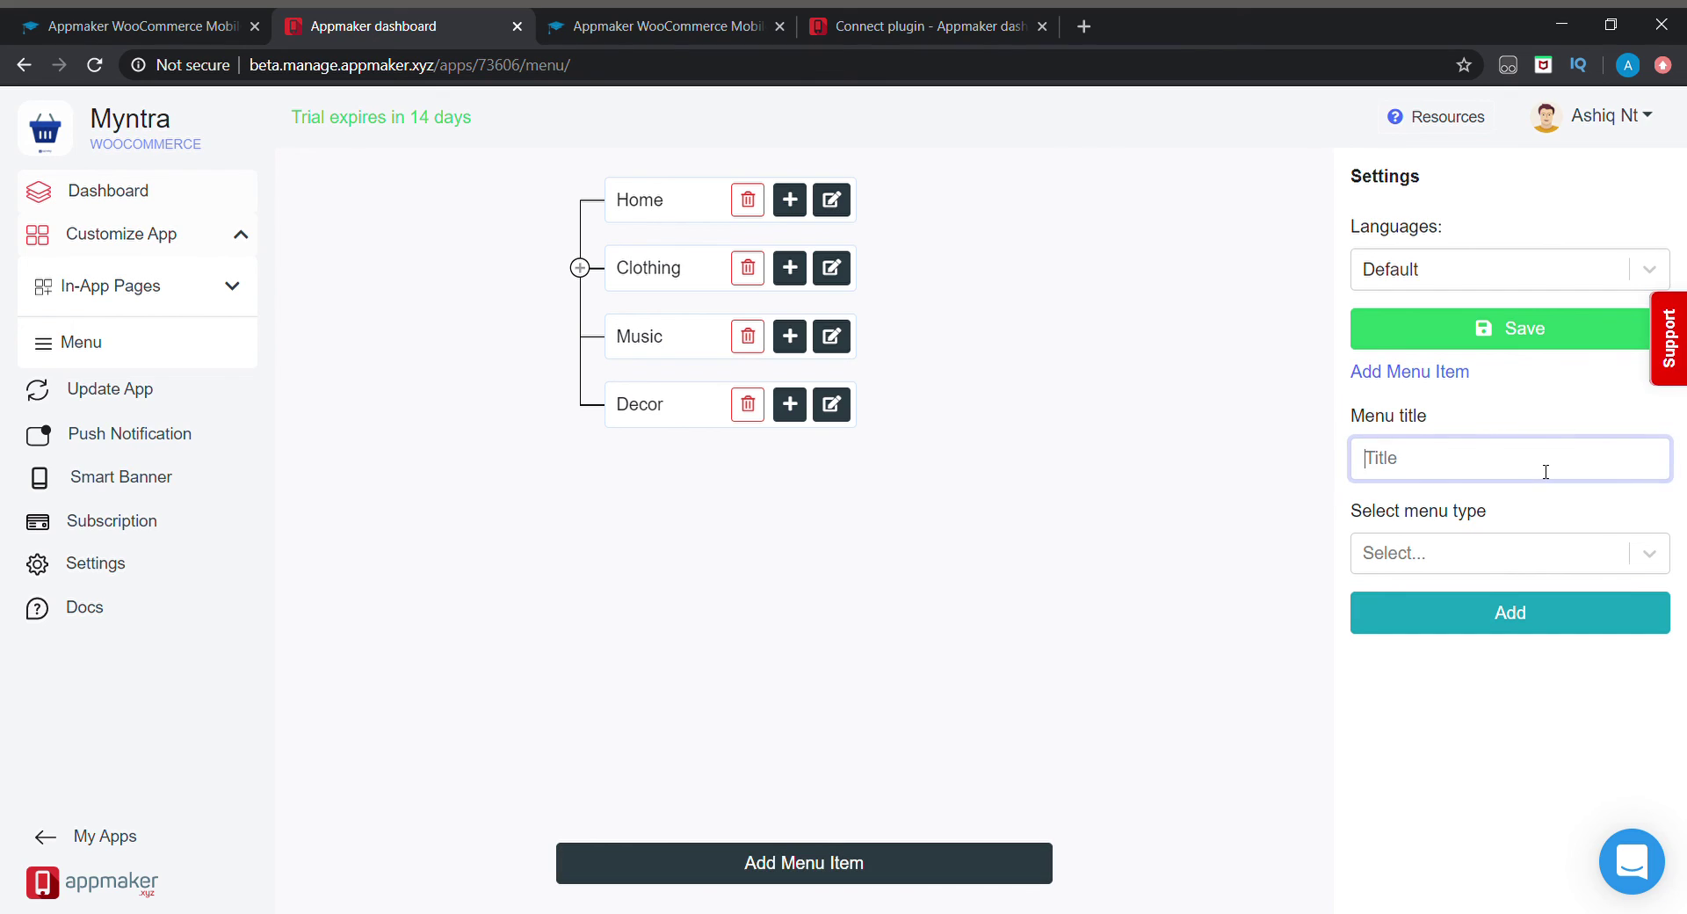
text(Hoodies)
click(1534, 567)
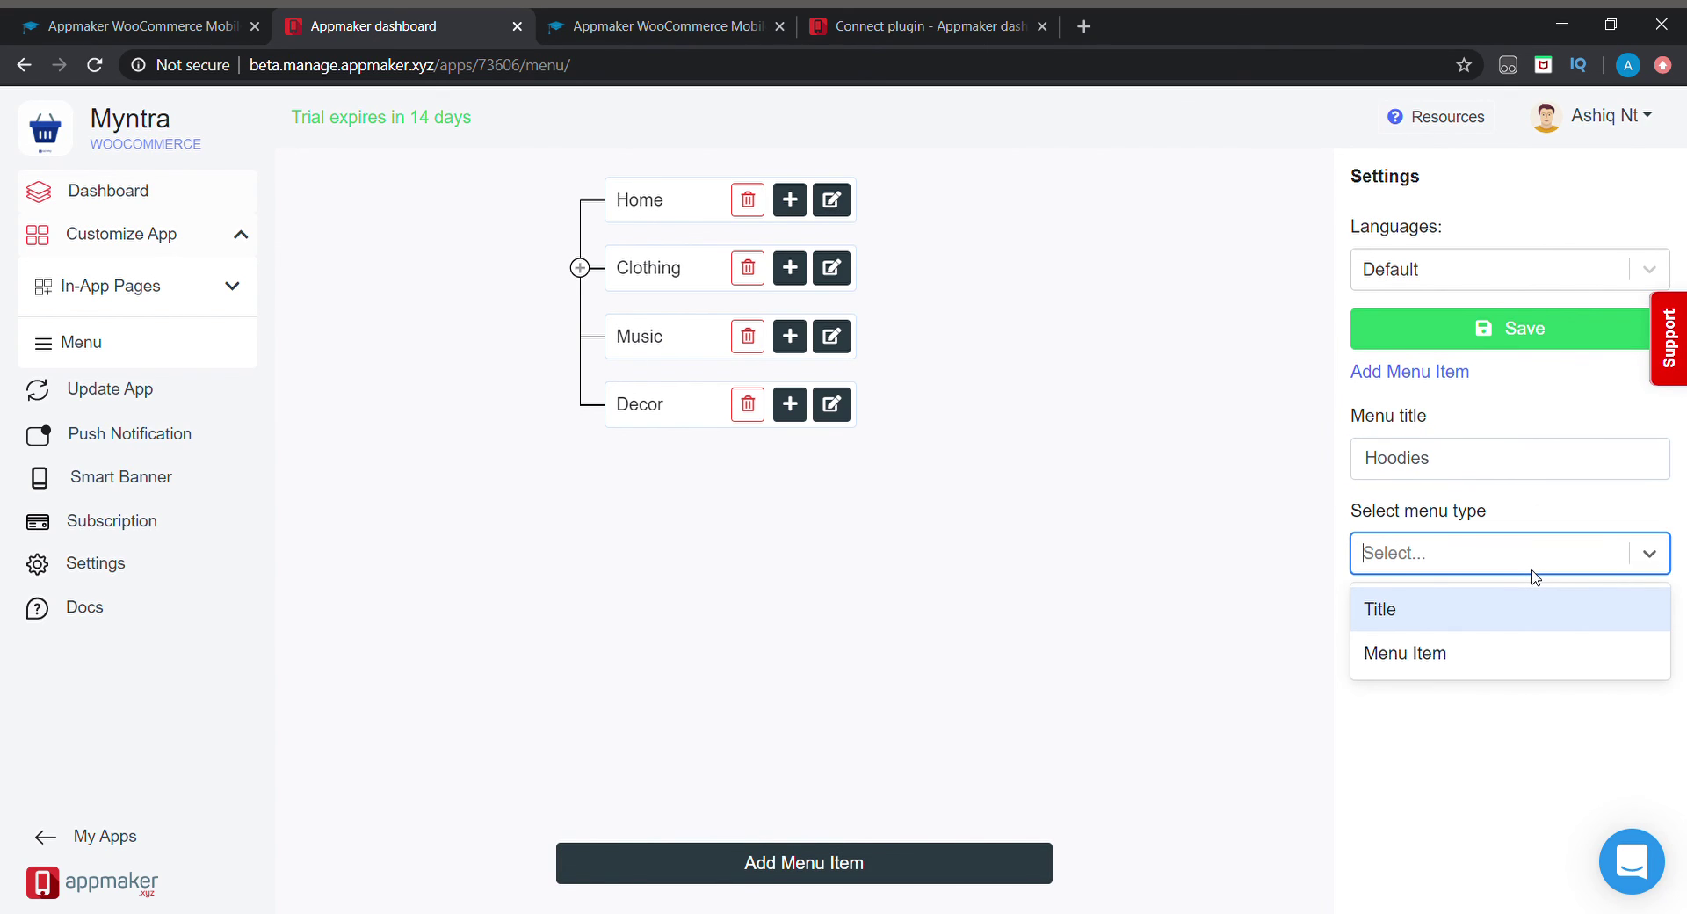
click(1502, 657)
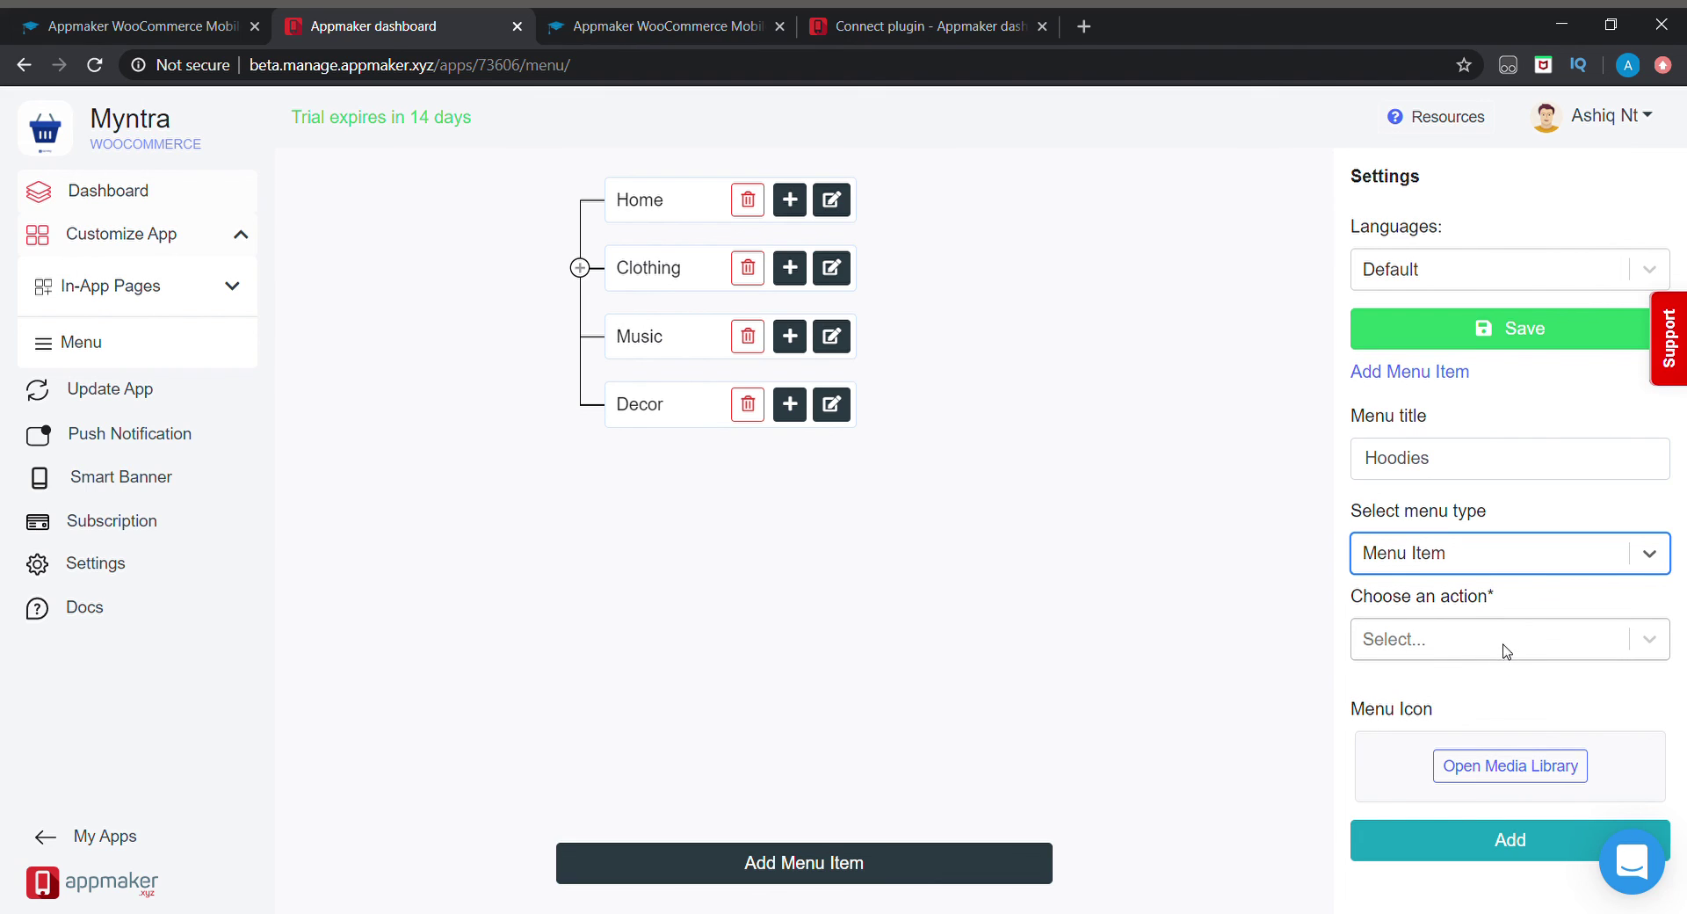
- Make the entry open products in the Hoodies category, add it, and save the menu
click(1508, 646)
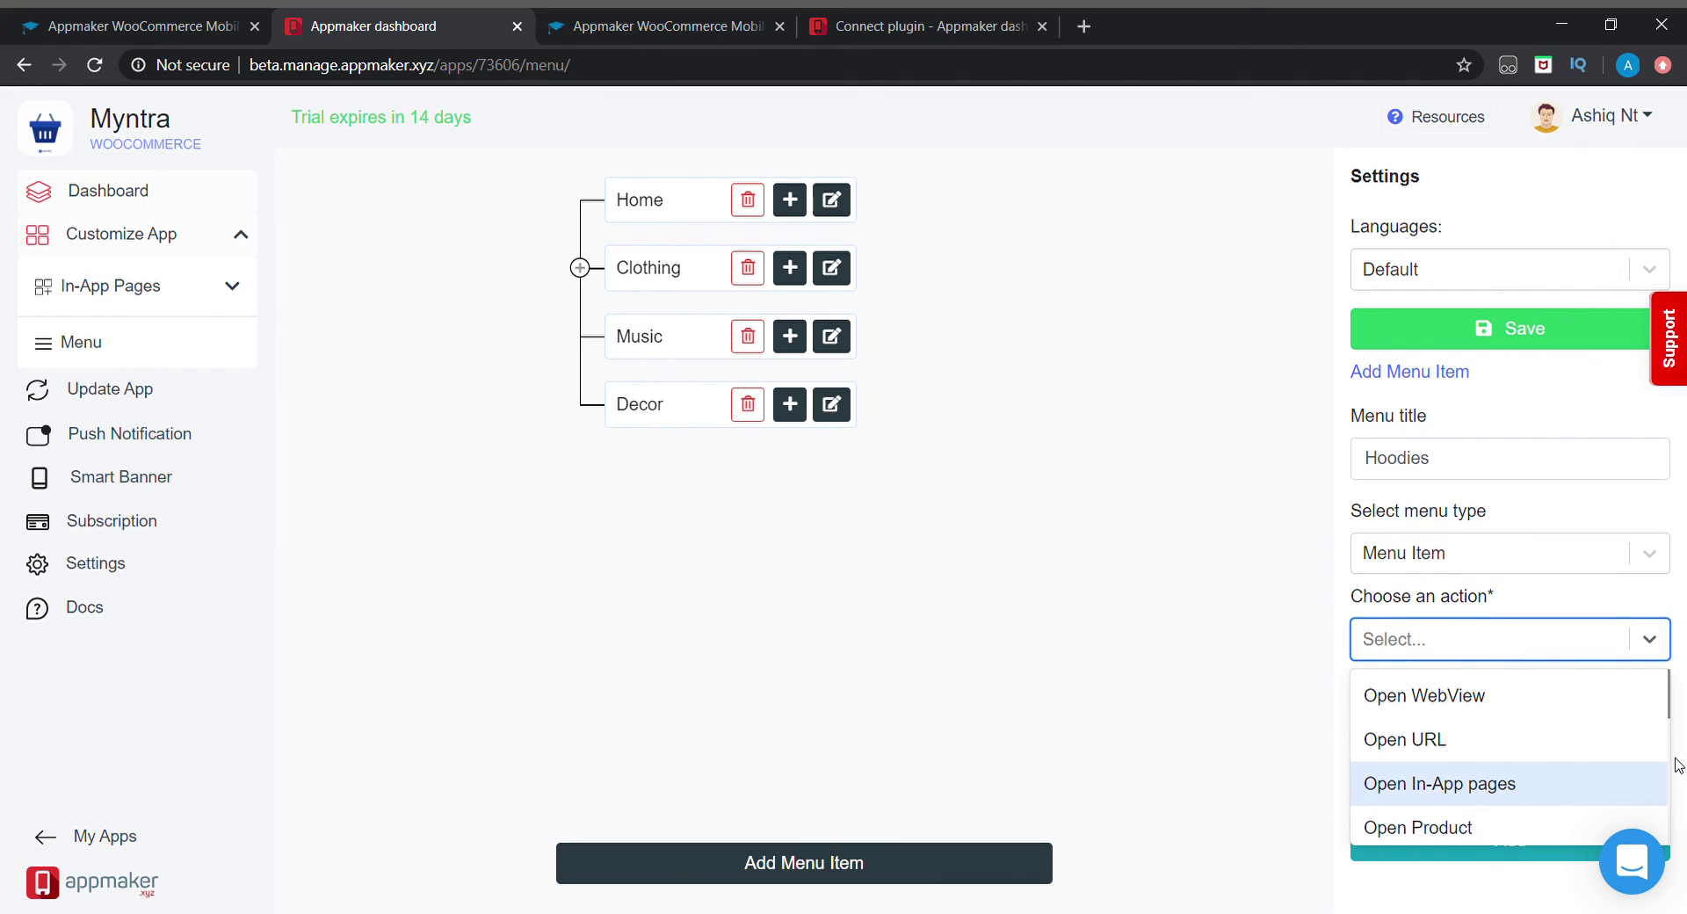
key(Up)
key(Up)
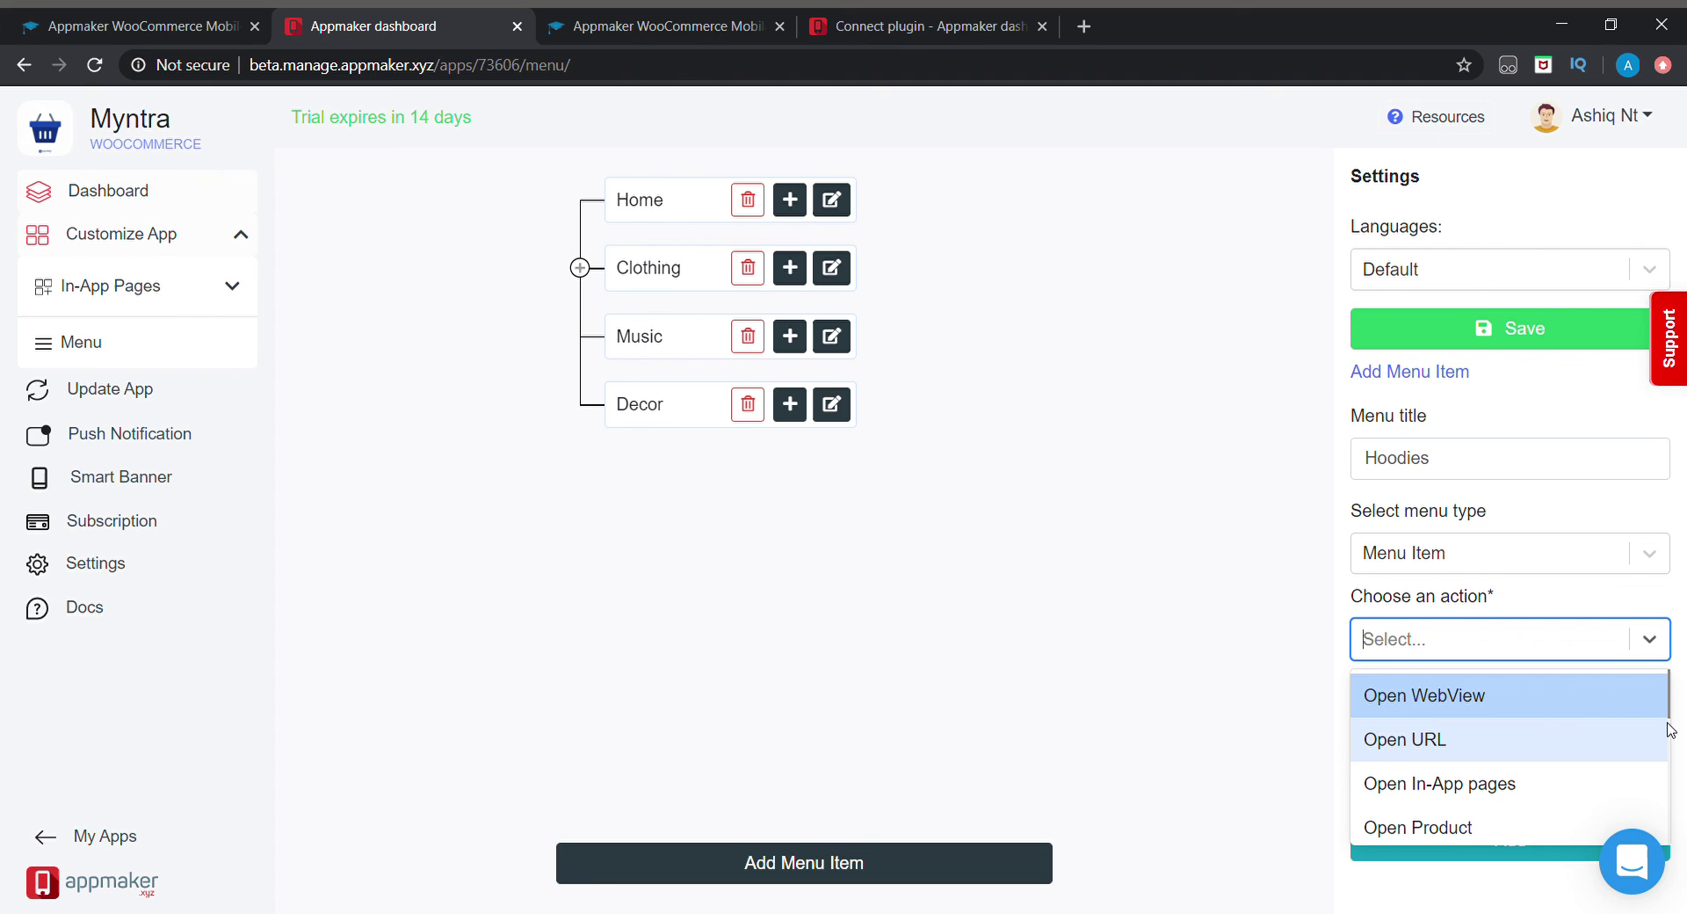
scroll(1672, 725, down, 2)
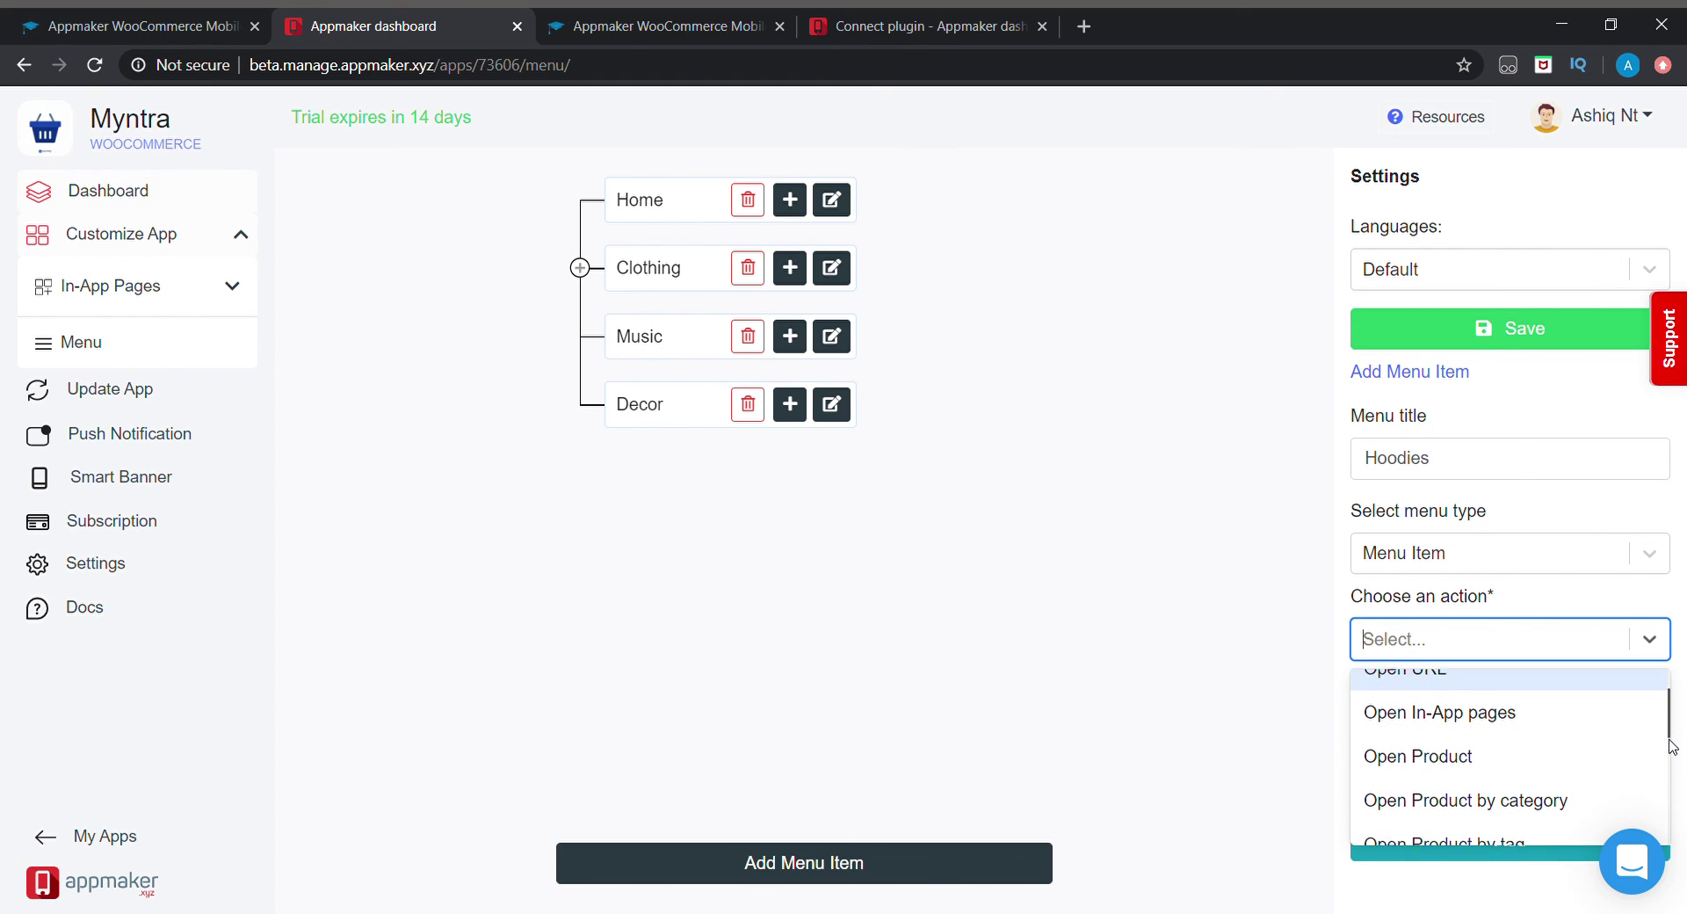
click(1584, 700)
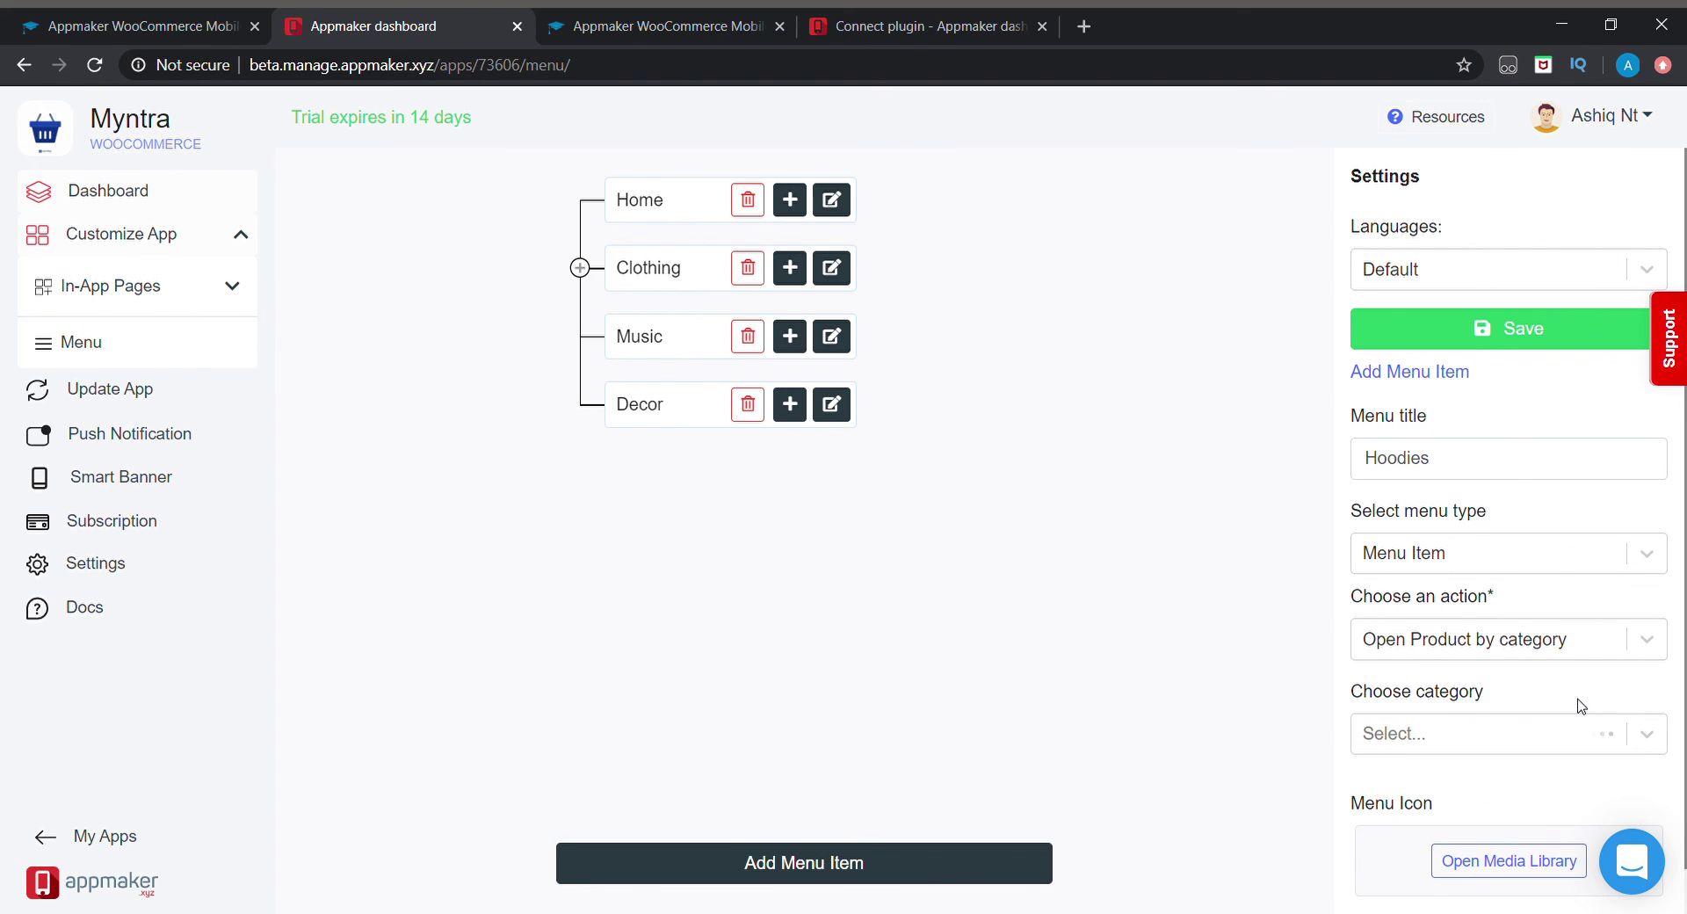
click(1566, 734)
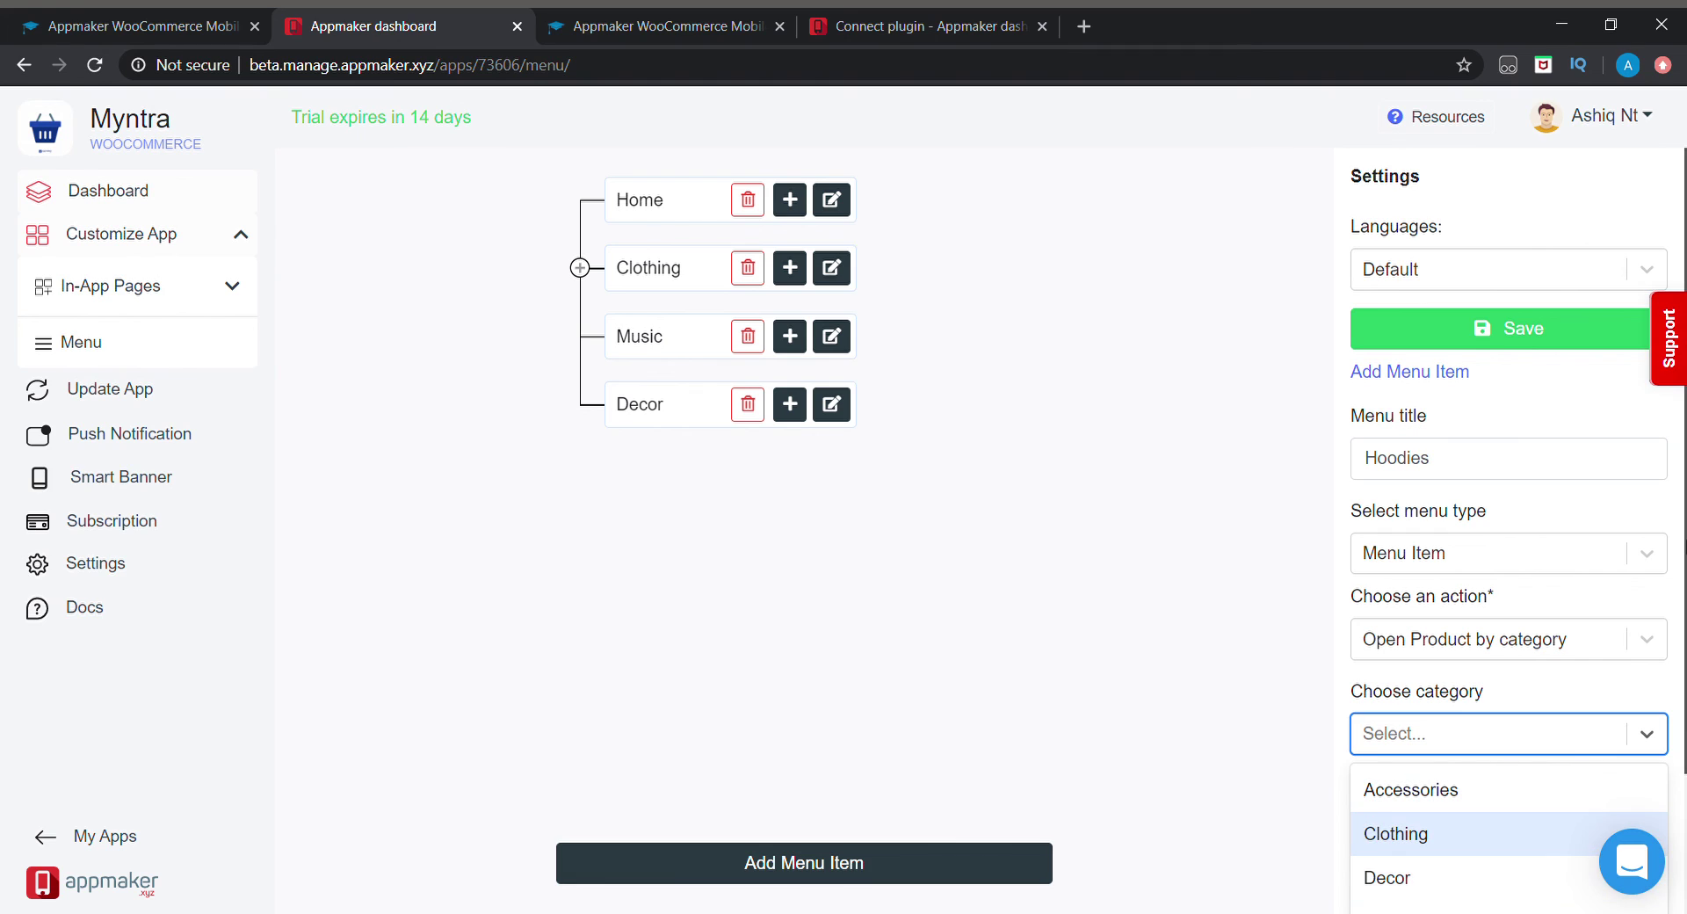
scroll(1682, 673, down, 2)
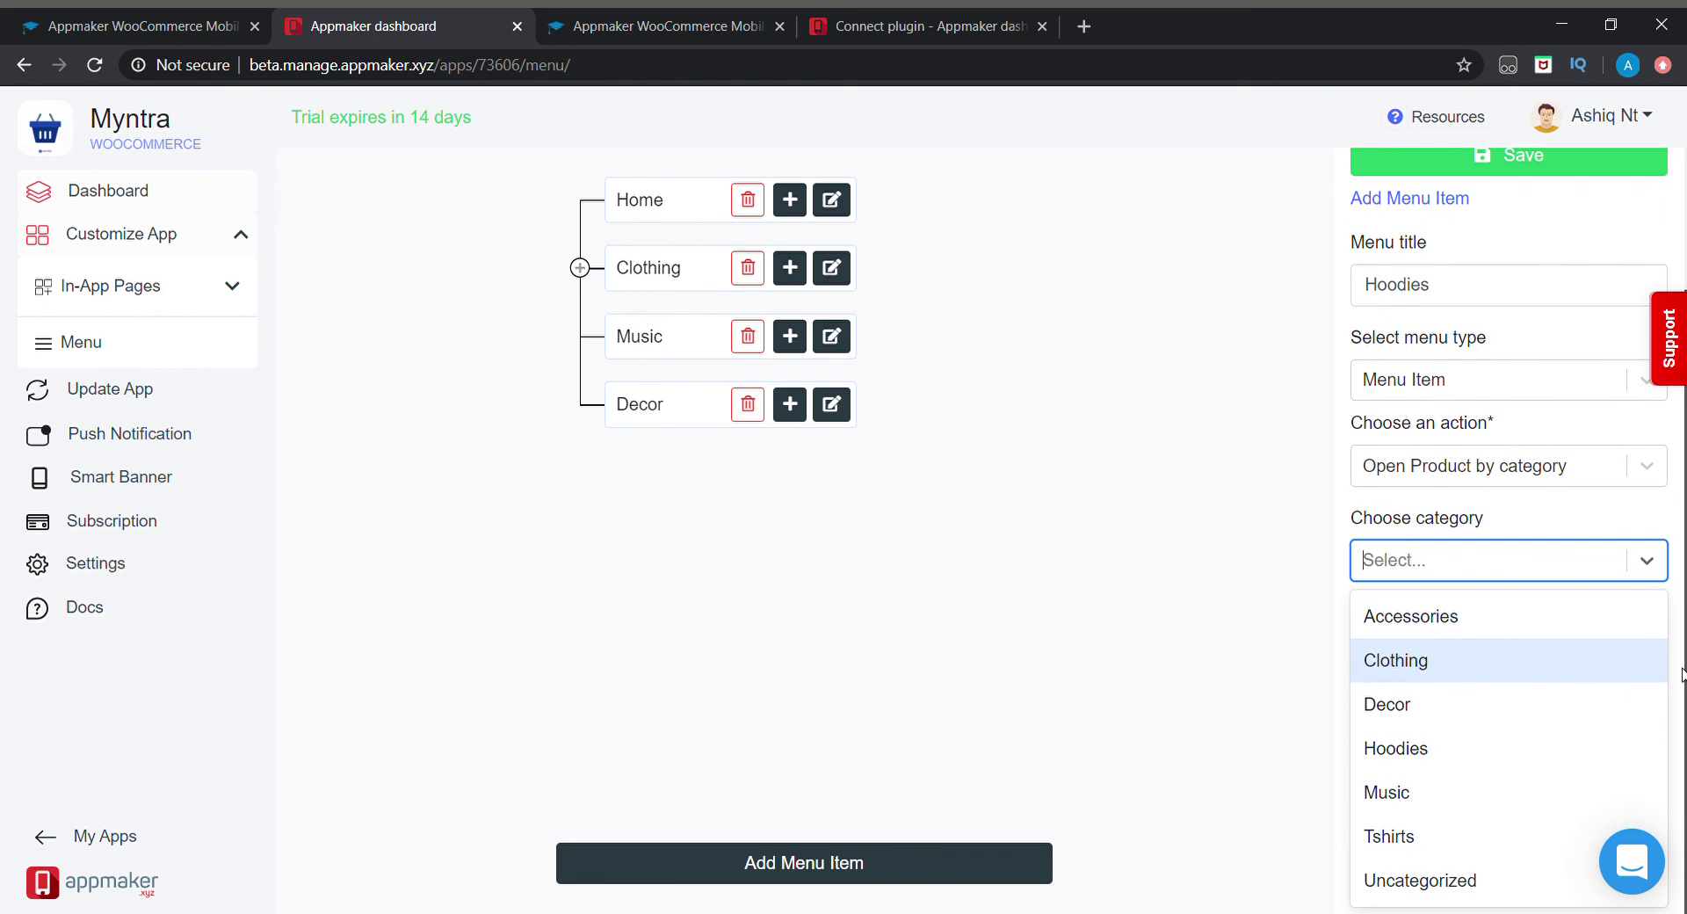
click(1533, 747)
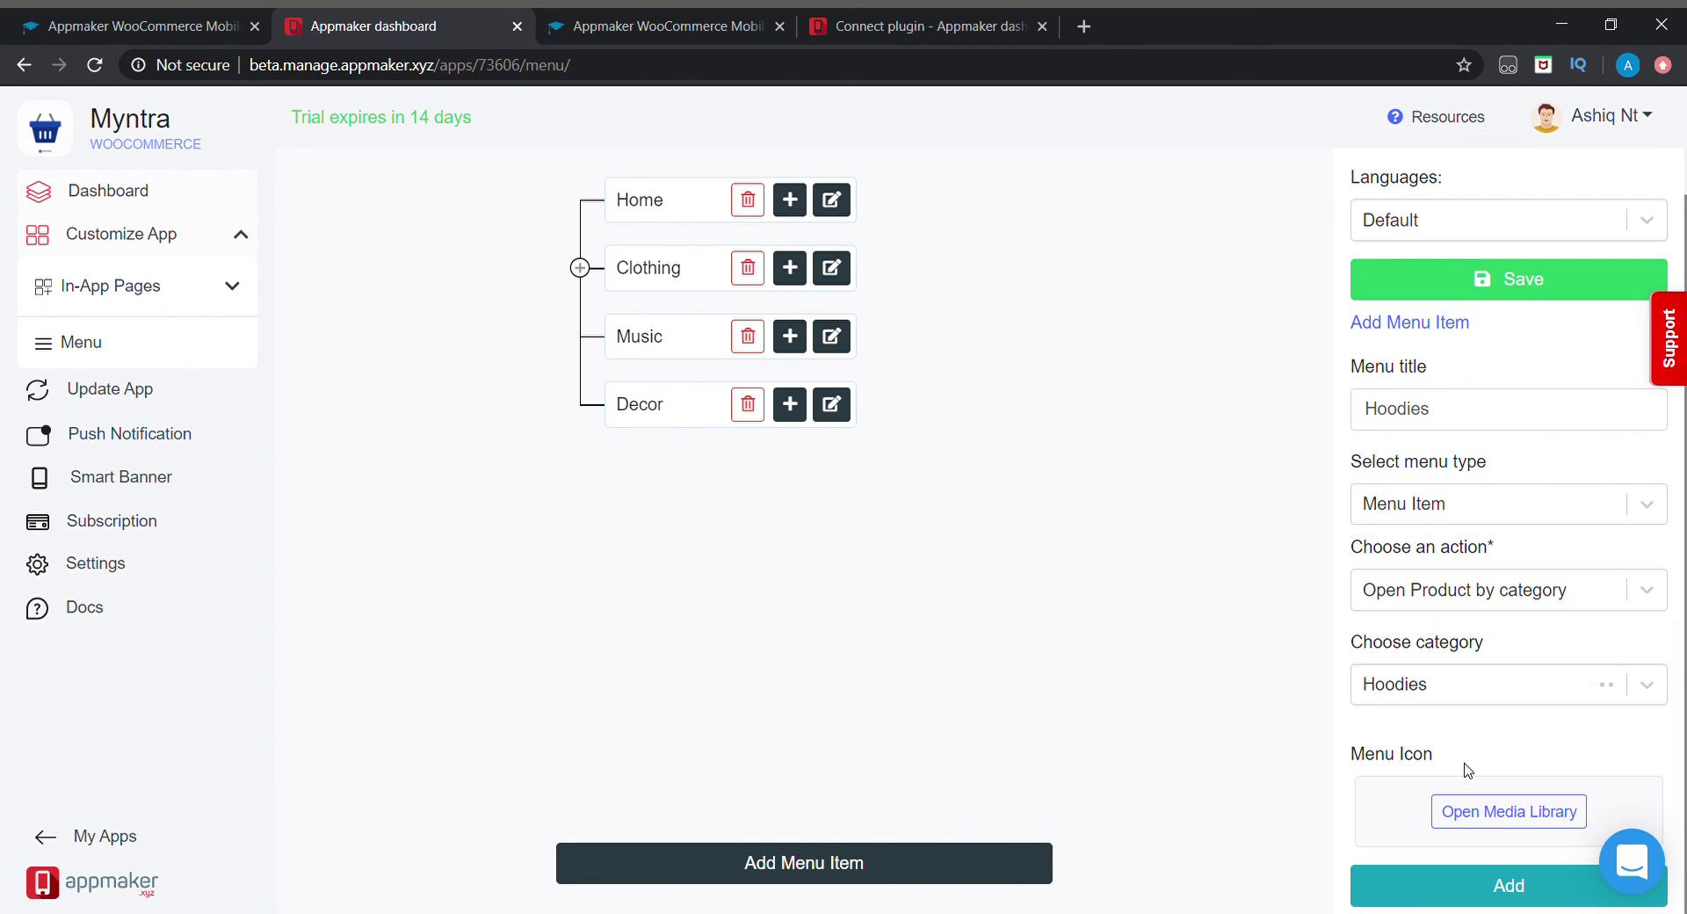
click(1490, 889)
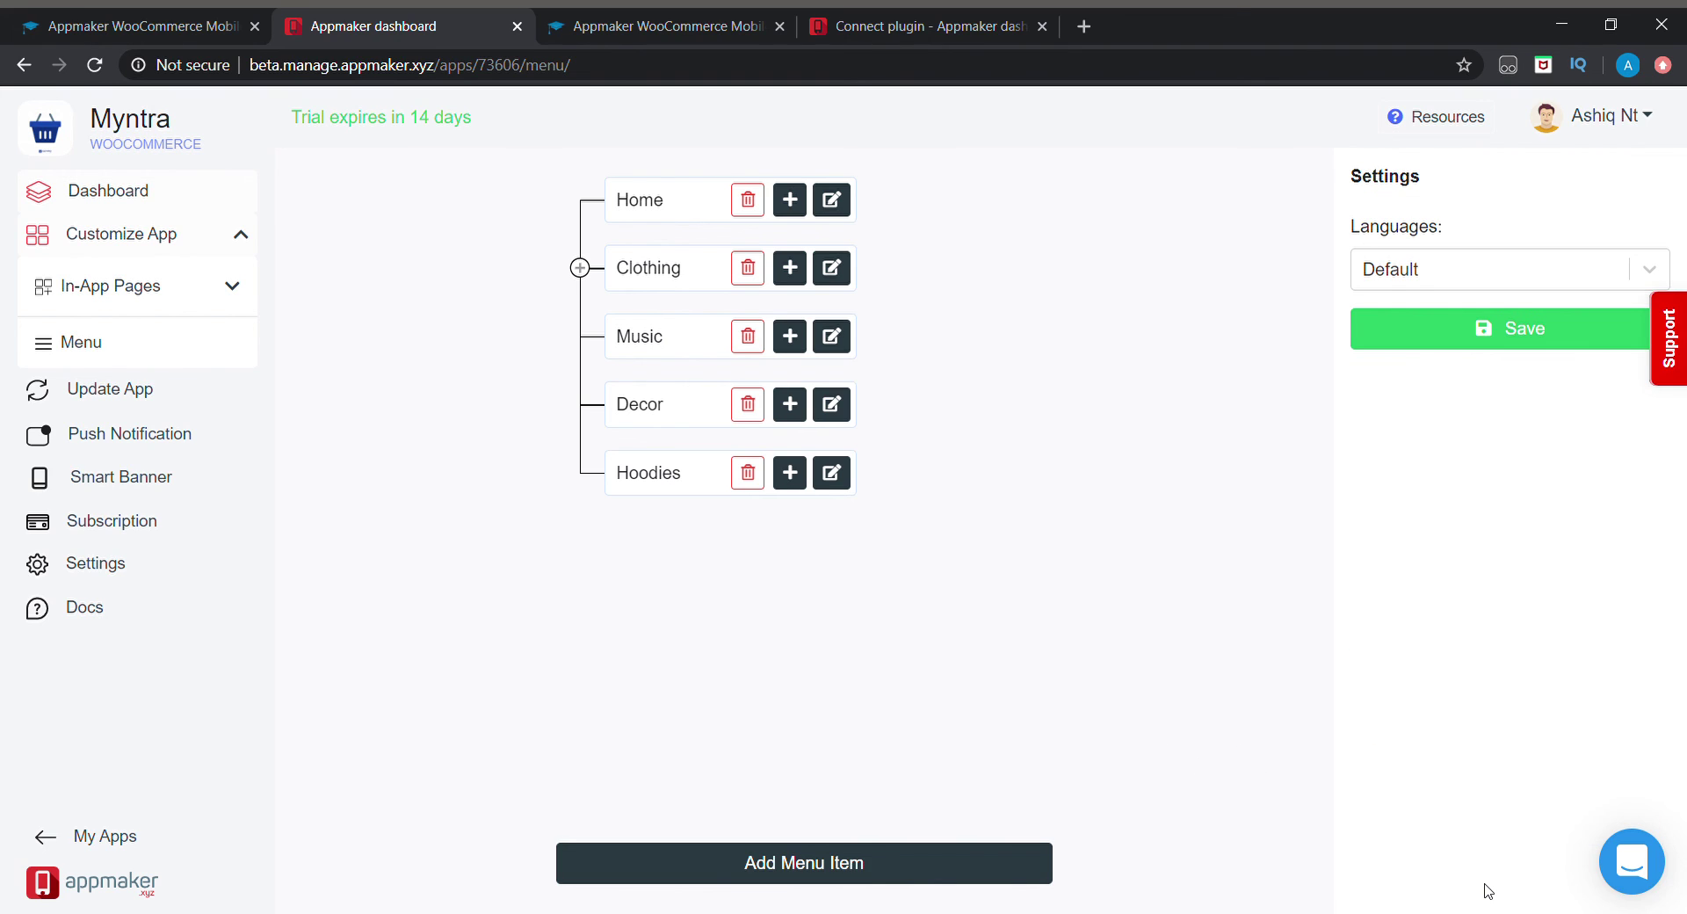
click(1435, 333)
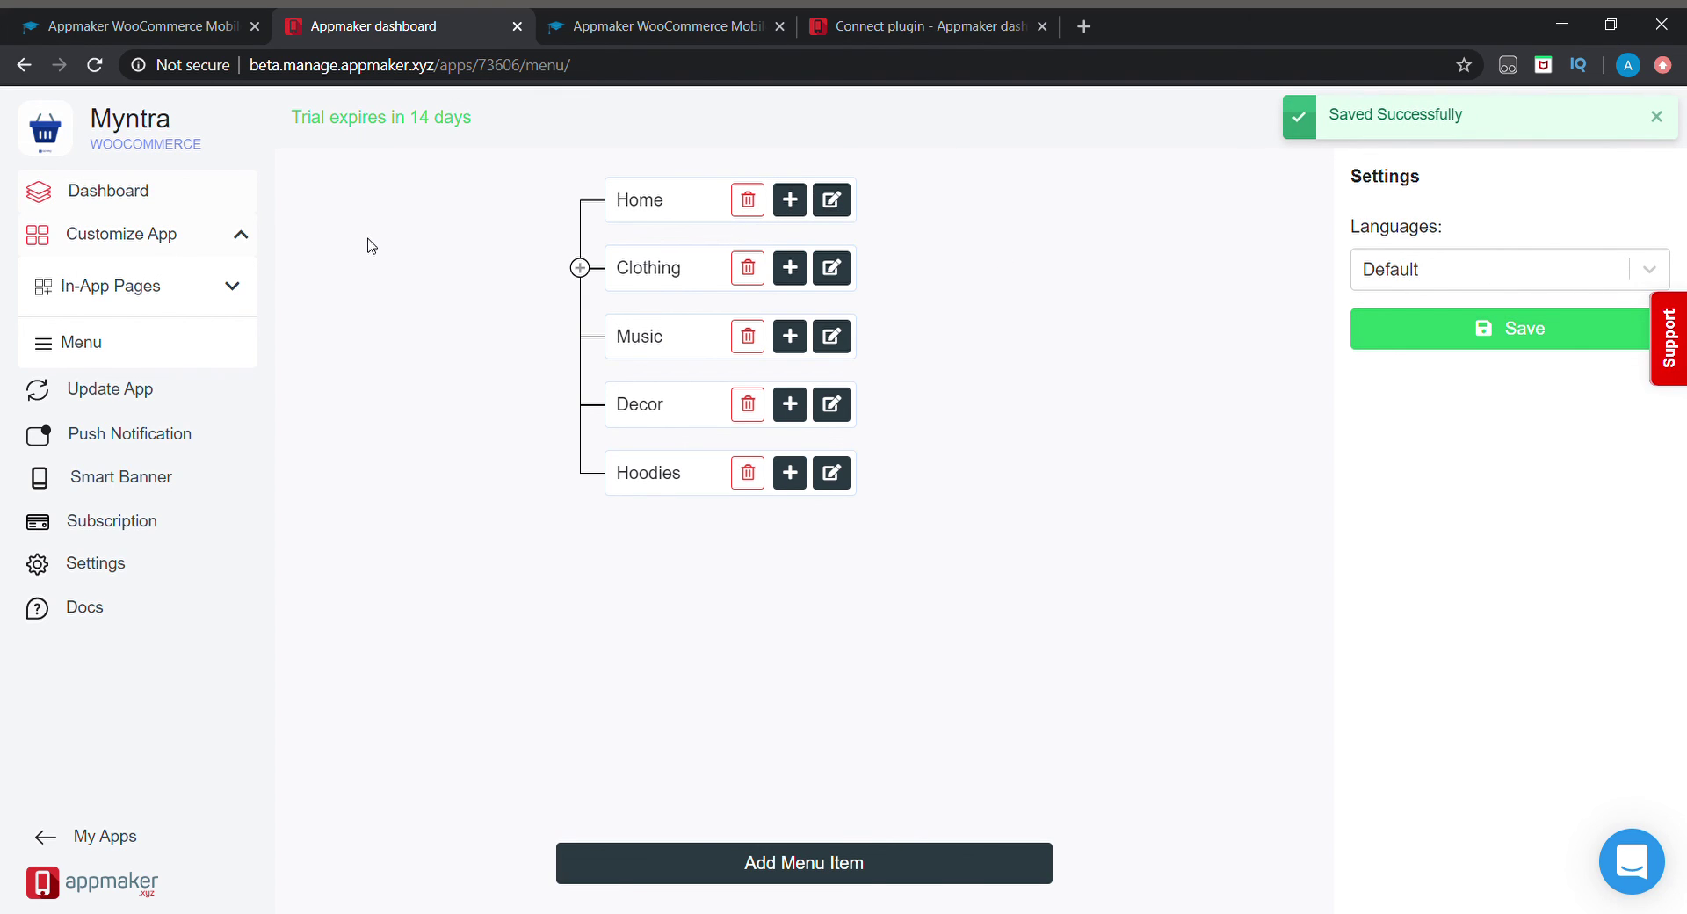
click(135, 228)
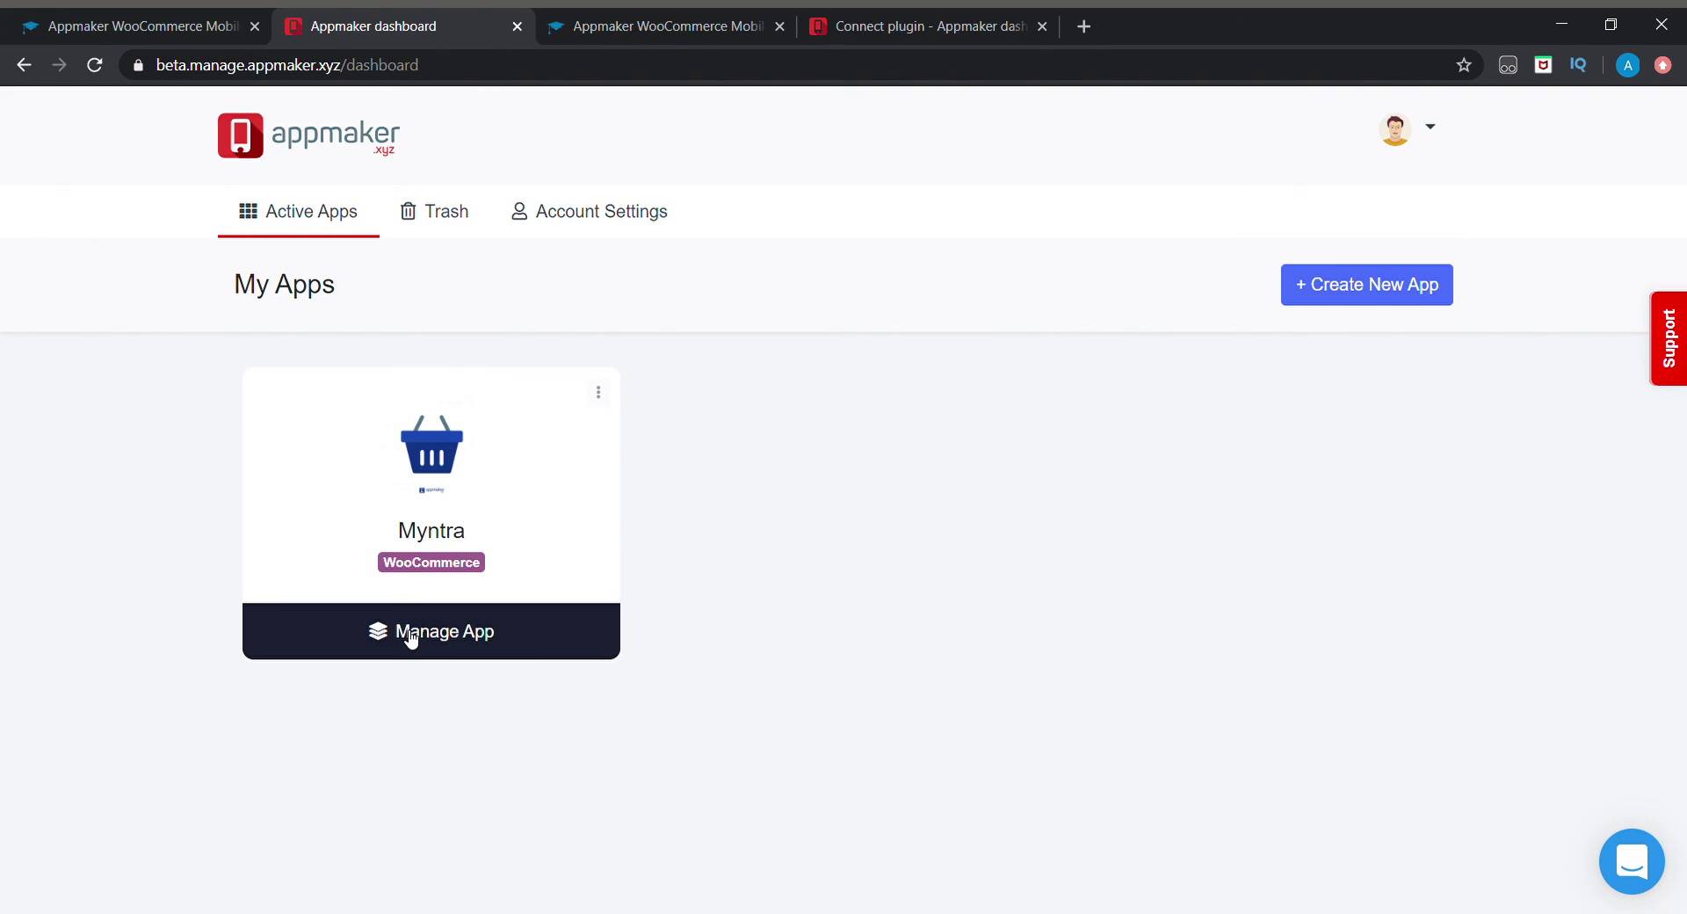
- Open the extra options menu on the Myntra app card
click(601, 395)
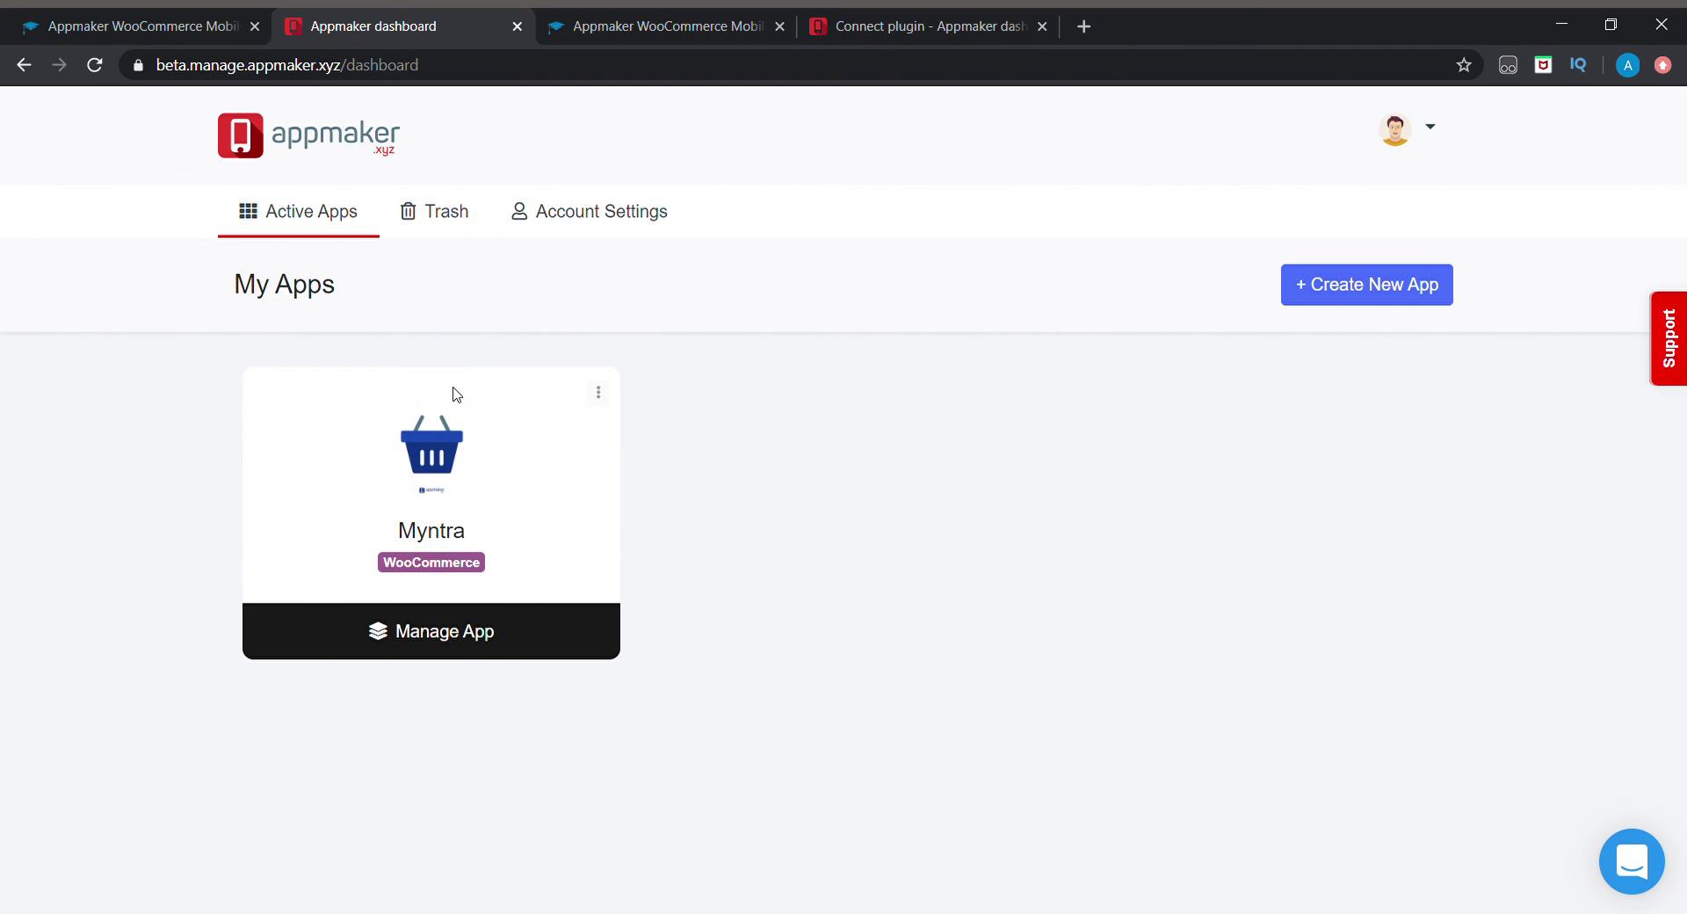